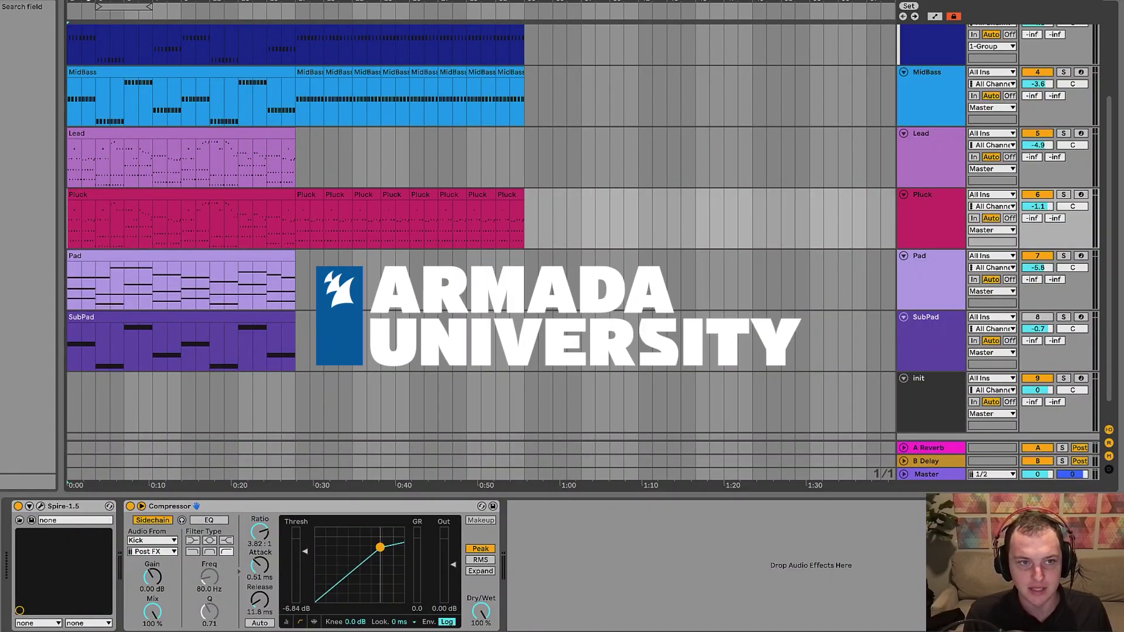
Step: Solo the Pluck track, play it from the start, and compare its sound with the Compressor switched off and on
{"action": "left_click_drag", "start_coordinate": [81, 1], "coordinate": [81, 47]}
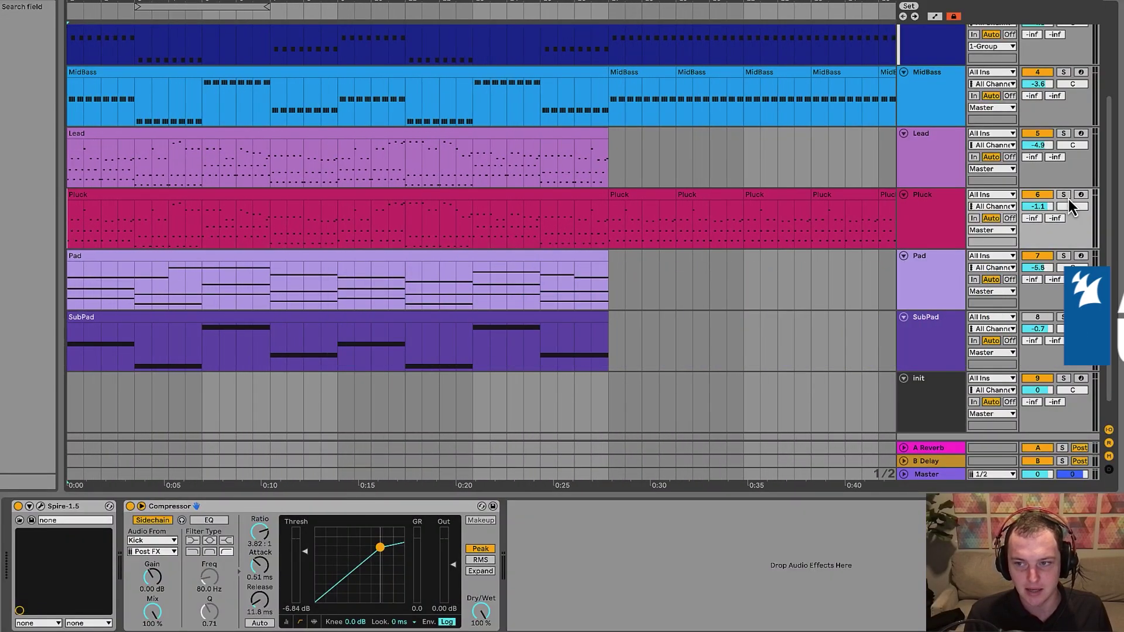
{"action": "left_click", "coordinate": [1063, 195]}
{"action": "left_click", "coordinate": [921, 233]}
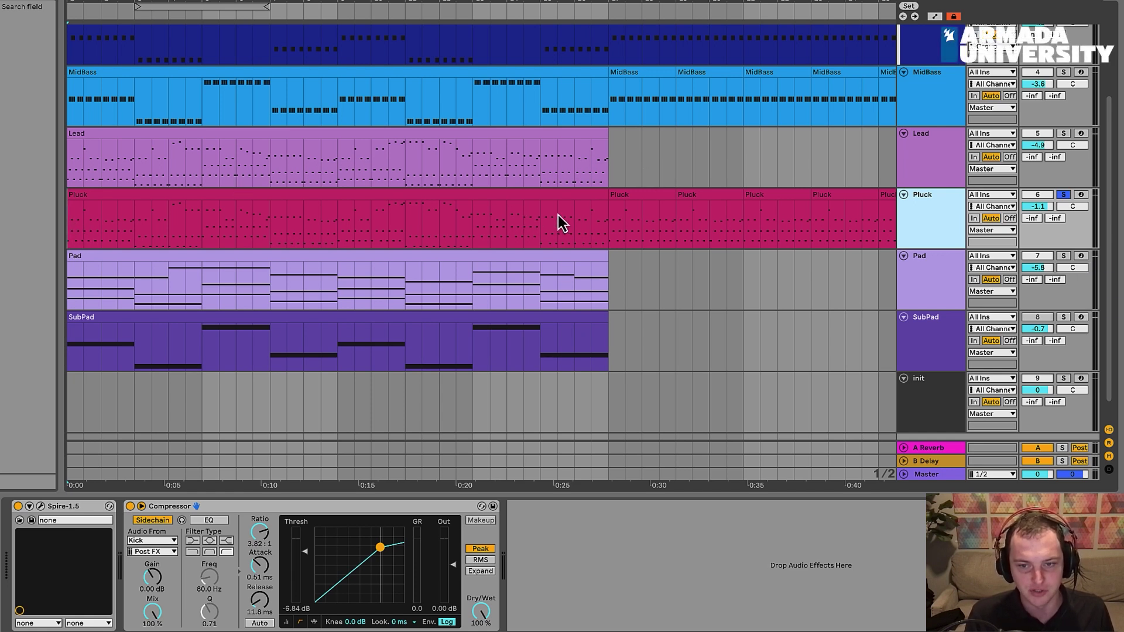
{"action": "key", "text": "Escape"}
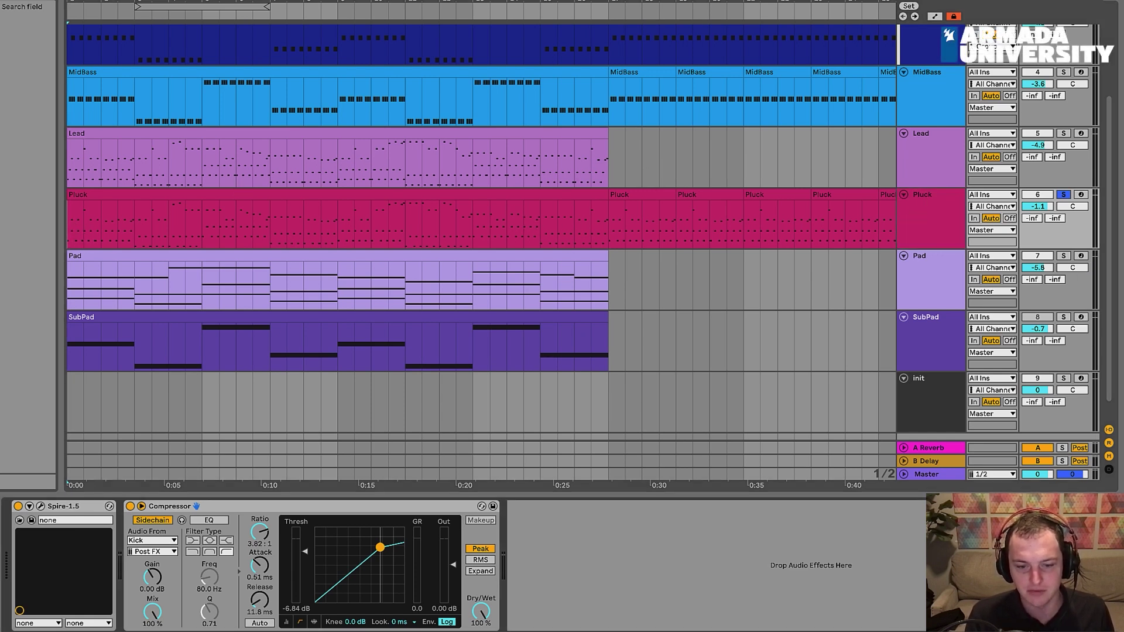
{"action": "key", "text": "space"}
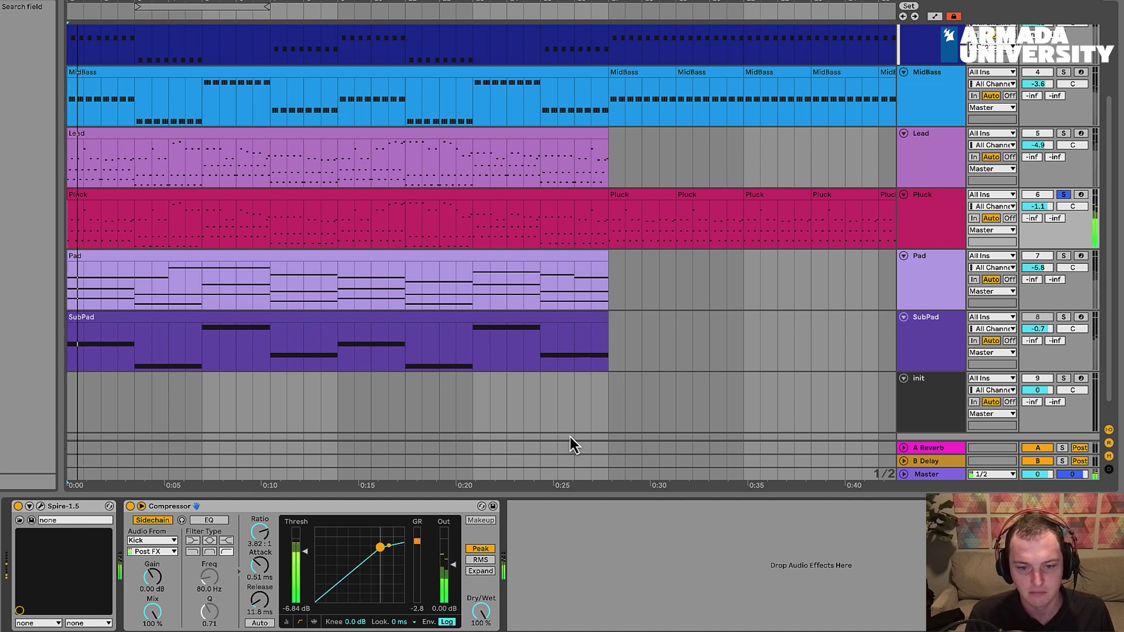
{"action": "left_click", "coordinate": [131, 507]}
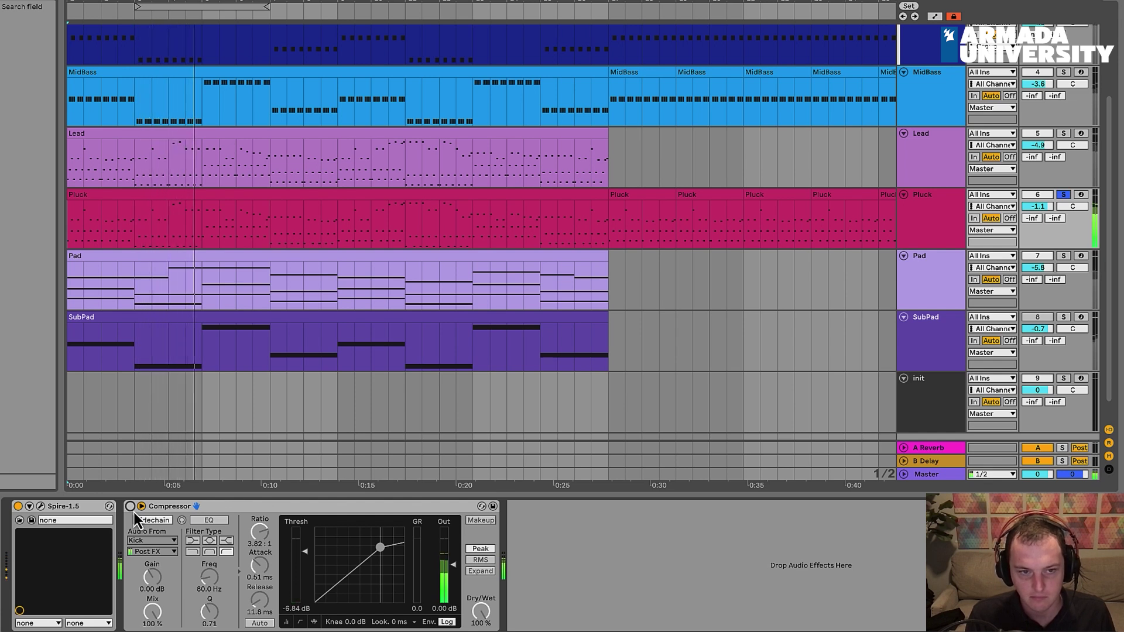
{"action": "left_click", "coordinate": [131, 508]}
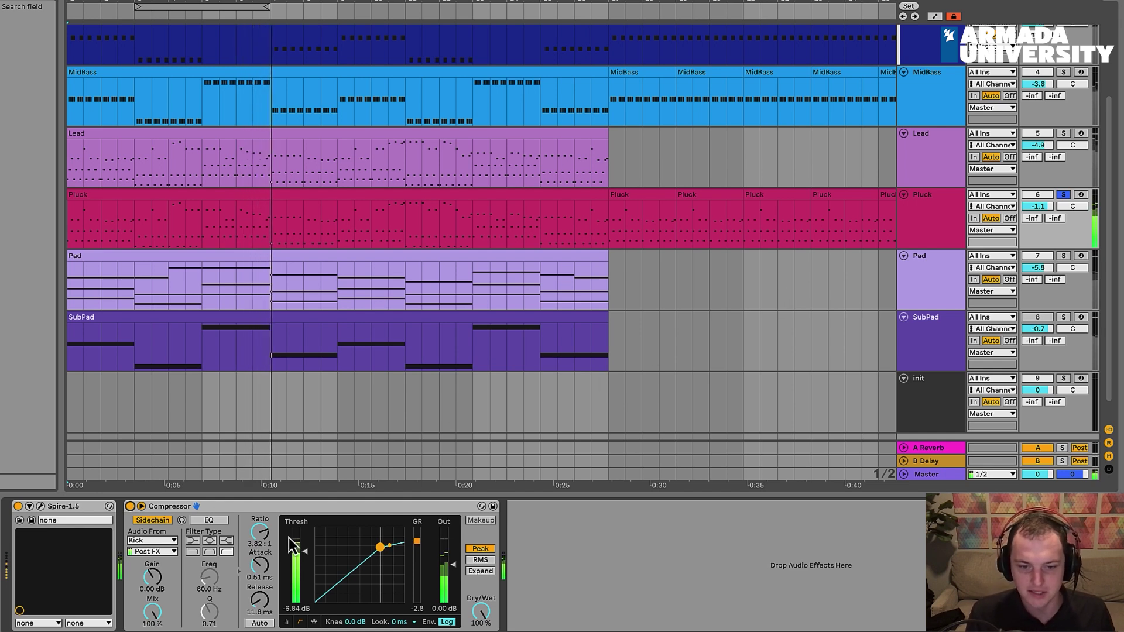
Step: Unsolo the Pluck track and compare the full mix with the pluck muted and unmuted
{"action": "left_click", "coordinate": [1064, 198]}
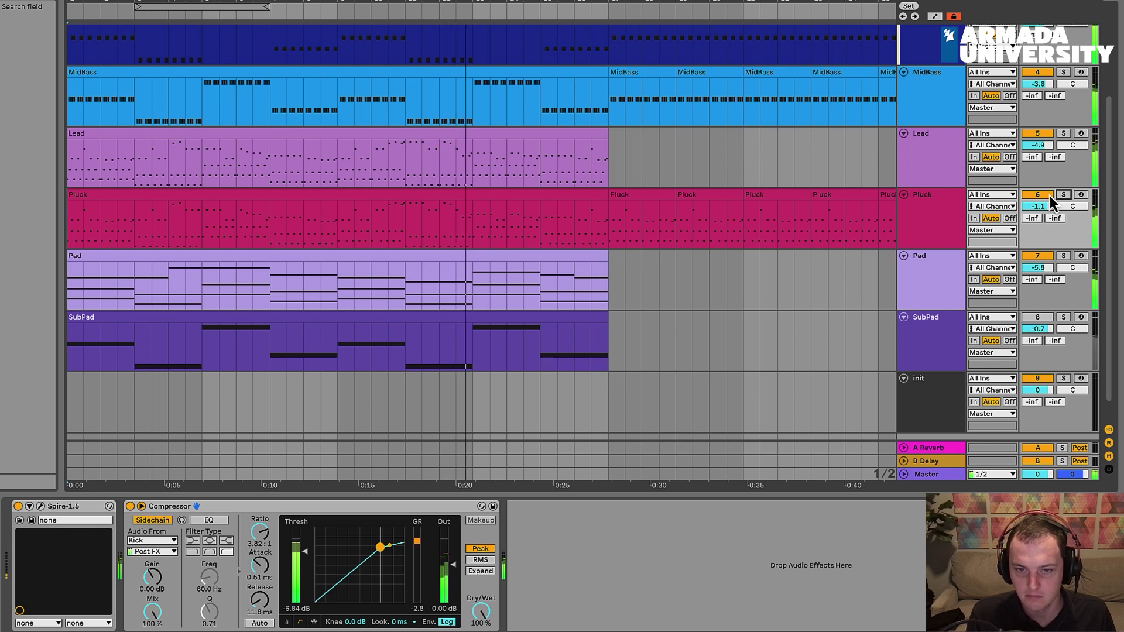
{"action": "left_click", "coordinate": [1049, 196]}
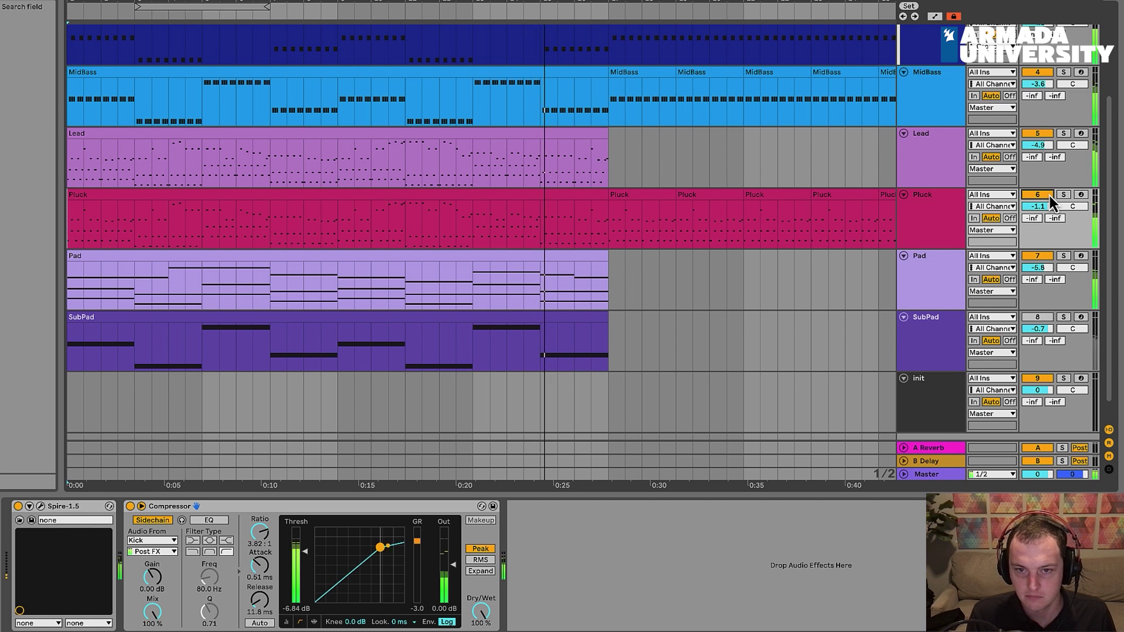
{"action": "left_click", "coordinate": [1049, 196]}
Step: Raise the Pluck track's volume to -0.4 and listen to it in the second half of the arrangement
{"action": "left_click_drag", "start_coordinate": [1037, 206], "coordinate": [1037, 200]}
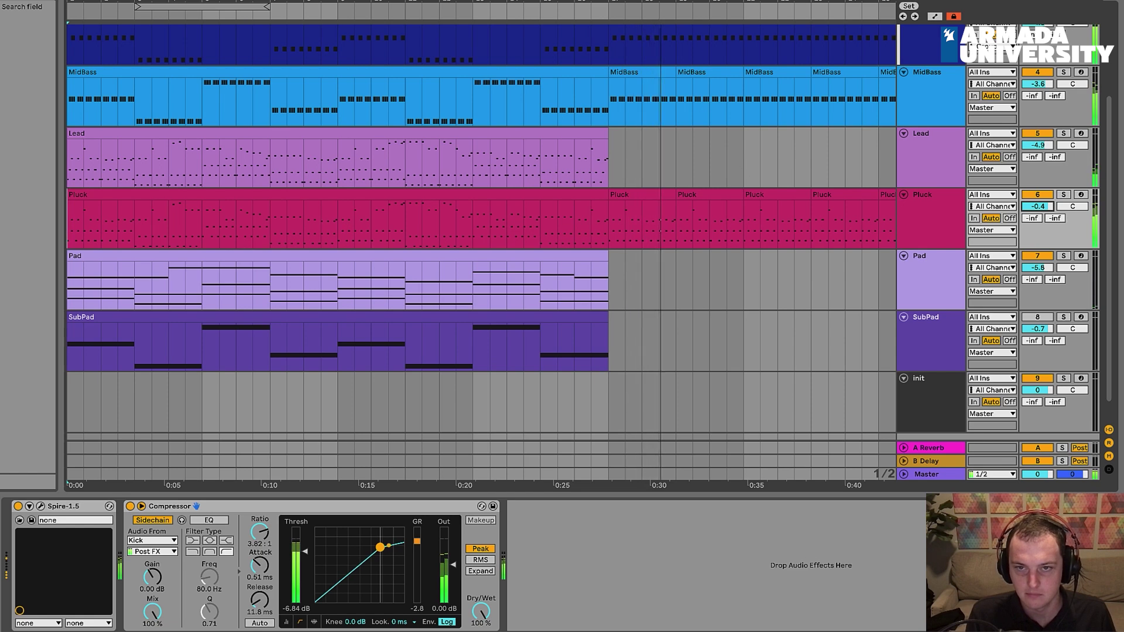
{"action": "scroll", "coordinate": [419, 133], "scroll_direction": "right", "scroll_amount": 3}
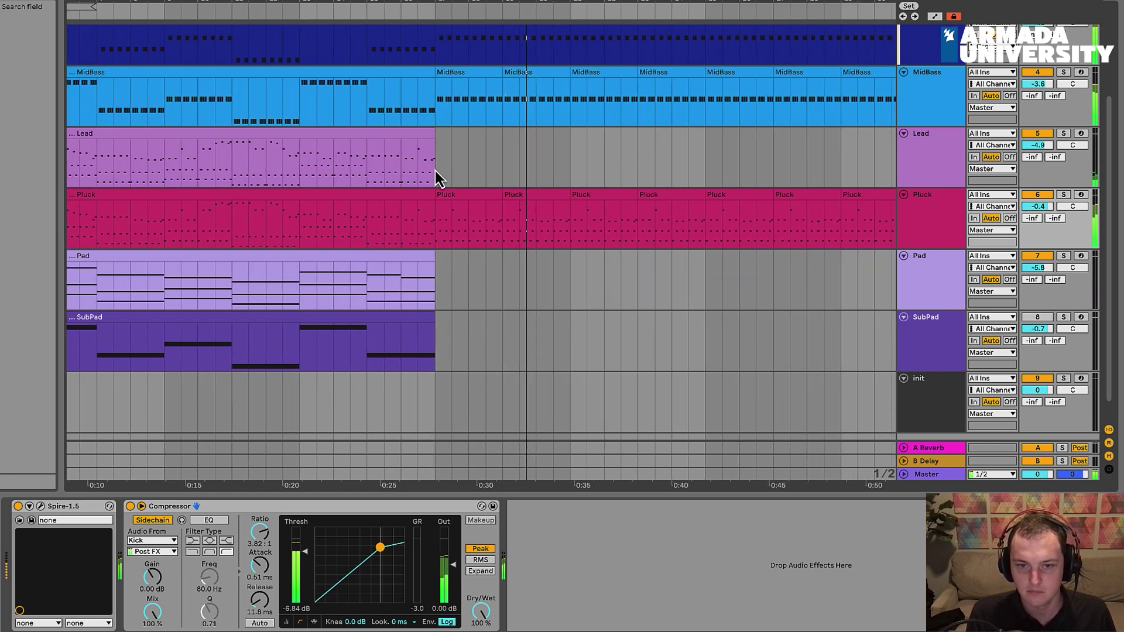
{"action": "scroll", "coordinate": [434, 167], "scroll_direction": "down", "scroll_amount": 1}
{"action": "scroll", "coordinate": [435, 167], "scroll_direction": "up", "scroll_amount": 3}
{"action": "scroll", "coordinate": [434, 165], "scroll_direction": "down", "scroll_amount": 3}
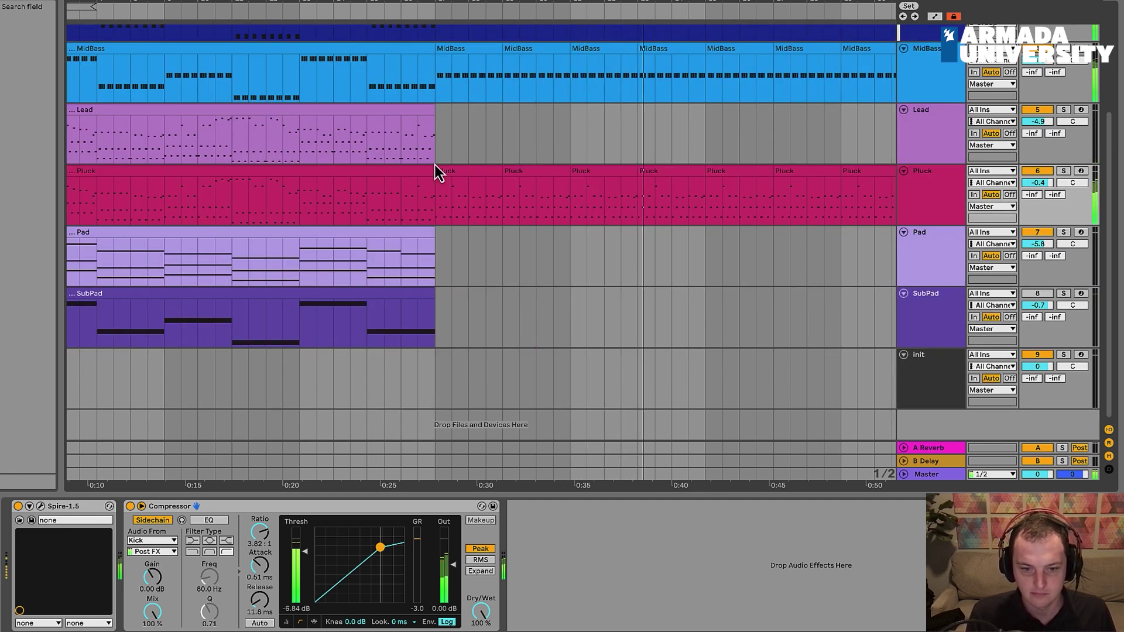
{"action": "left_click_drag", "start_coordinate": [404, 6], "coordinate": [427, 2]}
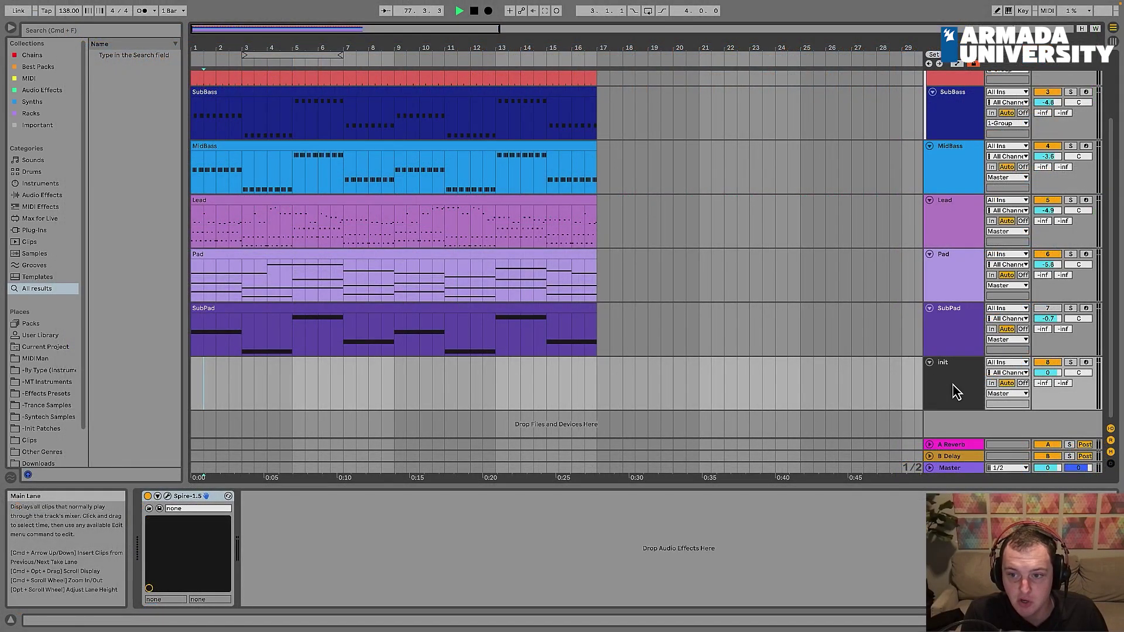
Step: Duplicate the init track, rename the upper copy Pluck and colour it magenta
{"action": "left_click", "coordinate": [951, 381]}
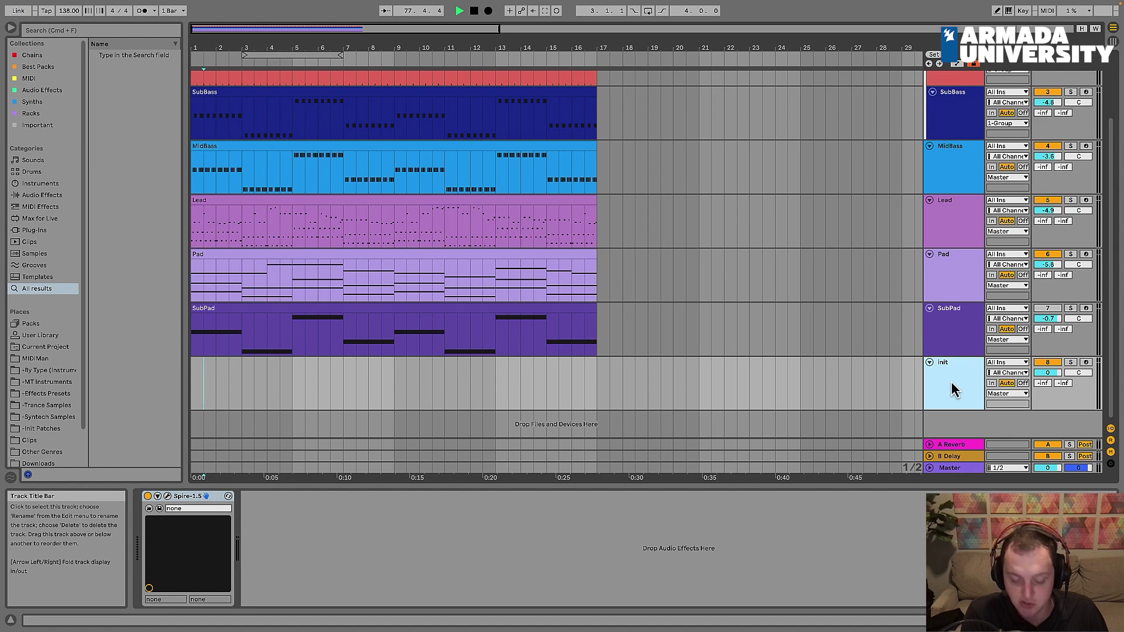
{"action": "key", "text": "super+d"}
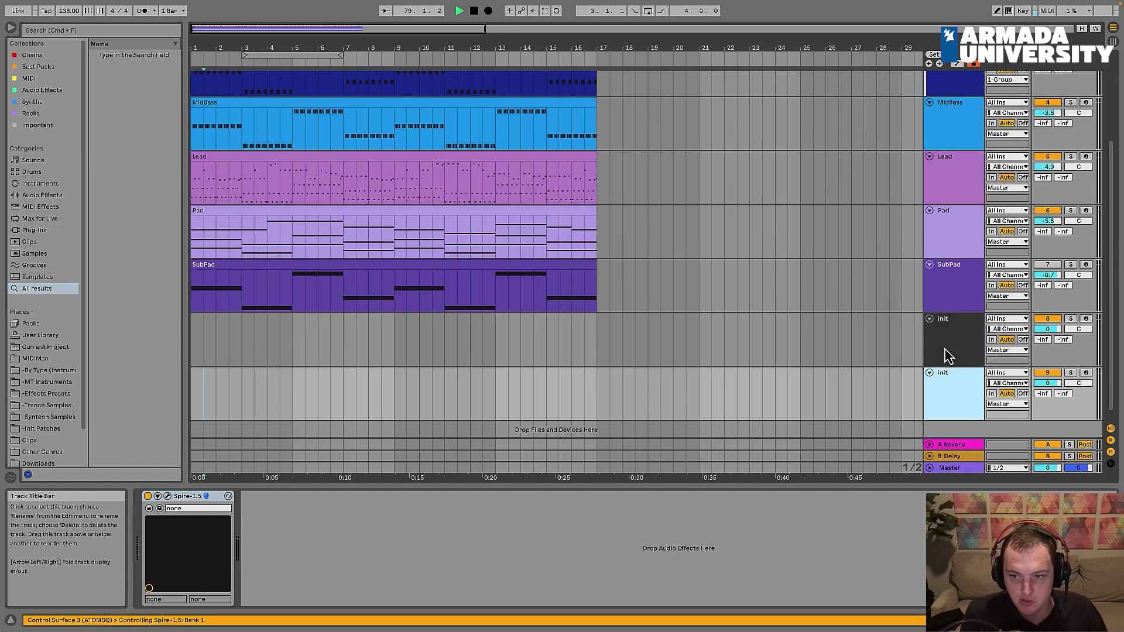
{"action": "left_click", "coordinate": [955, 350]}
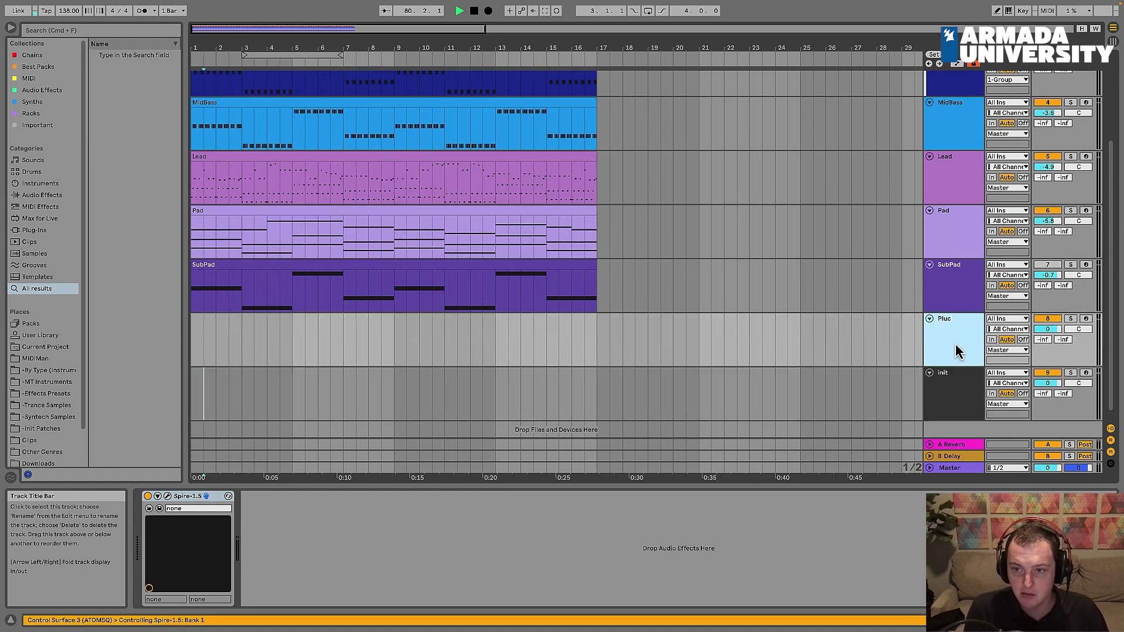
{"action": "right_click", "coordinate": [955, 350]}
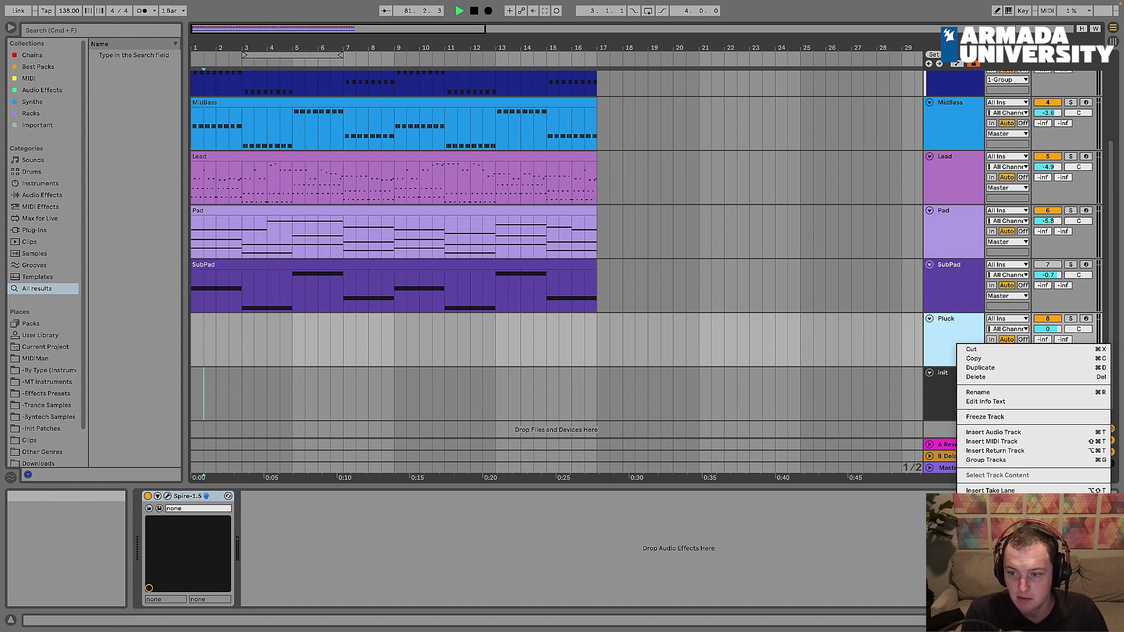
{"action": "left_click", "coordinate": [1074, 525]}
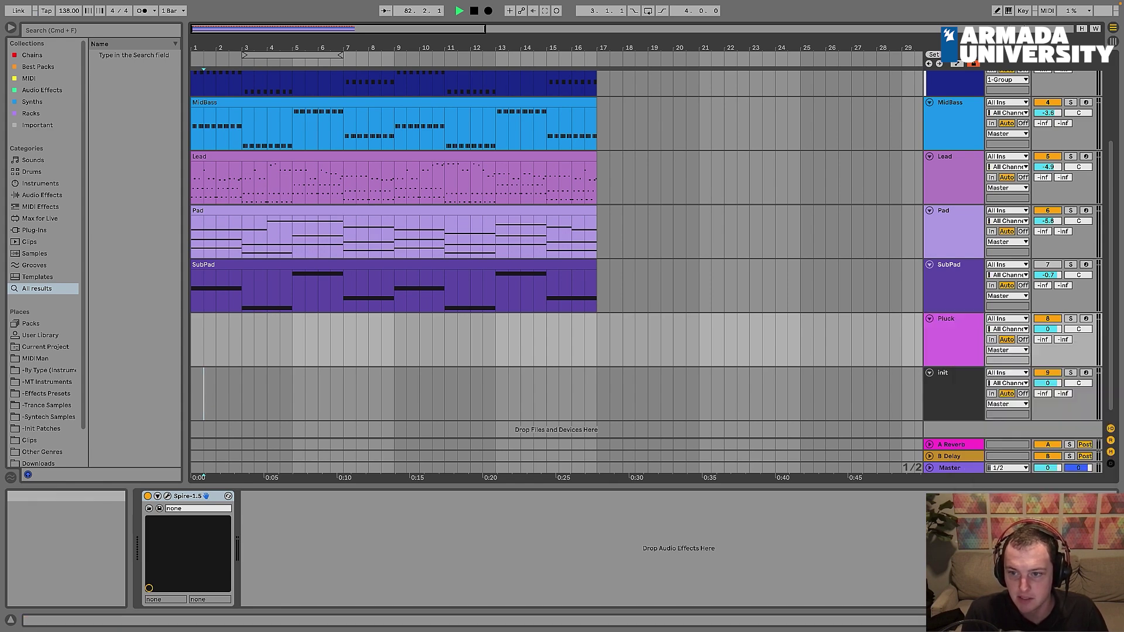
Step: Recolour the Pluck track crimson
{"action": "left_click", "coordinate": [950, 352]}
{"action": "left_click", "coordinate": [956, 382]}
{"action": "right_click", "coordinate": [958, 344]}
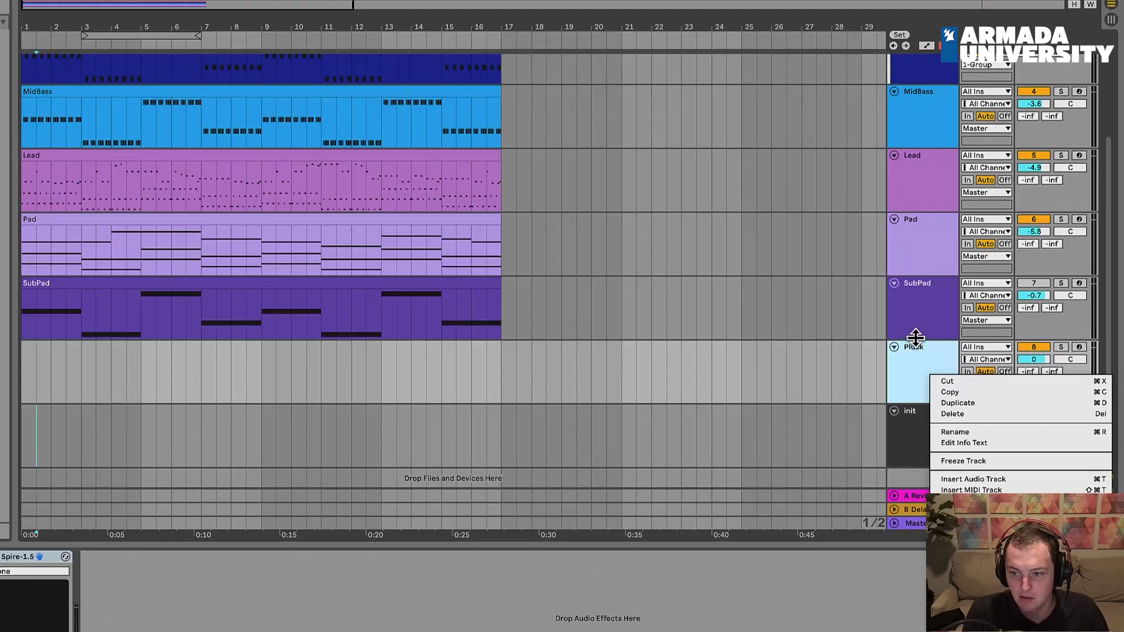
{"action": "left_click", "coordinate": [904, 377]}
{"action": "right_click", "coordinate": [911, 355]}
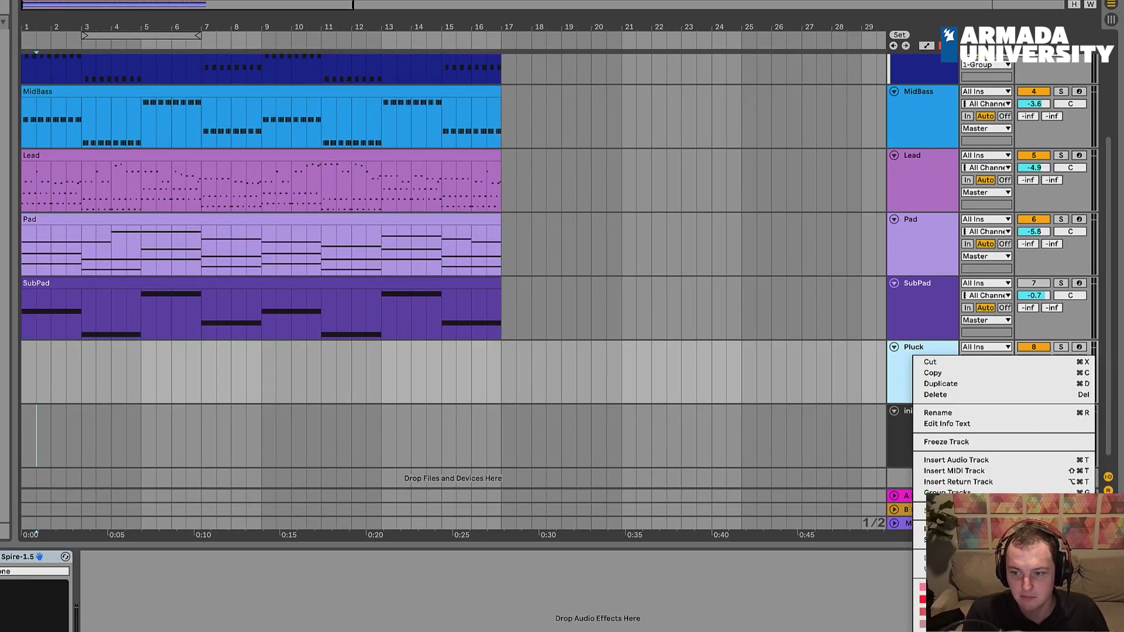
{"action": "left_click", "coordinate": [956, 321]}
{"action": "left_click", "coordinate": [935, 391]}
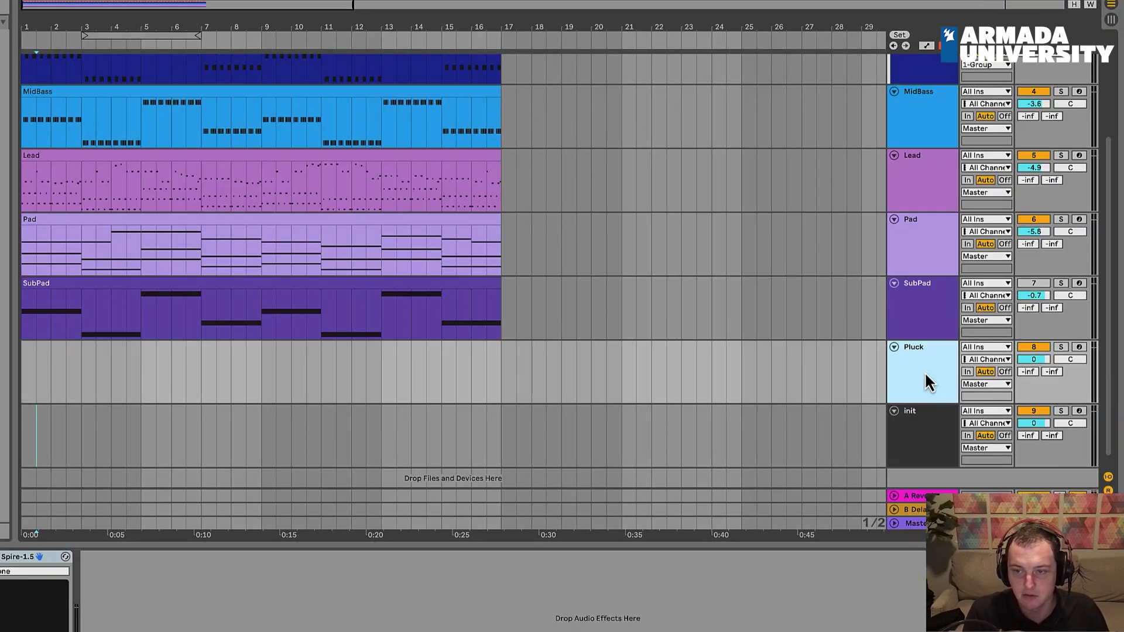
Step: Move the Pluck track up between the Lead and Pad tracks
{"action": "mouse_move", "coordinate": [925, 371]}
{"action": "left_mouse_down"}
{"action": "mouse_move", "coordinate": [922, 380]}
{"action": "mouse_move", "coordinate": [921, 216]}
{"action": "left_mouse_up"}
{"action": "left_click", "coordinate": [383, 253]}
{"action": "left_click", "coordinate": [936, 233]}
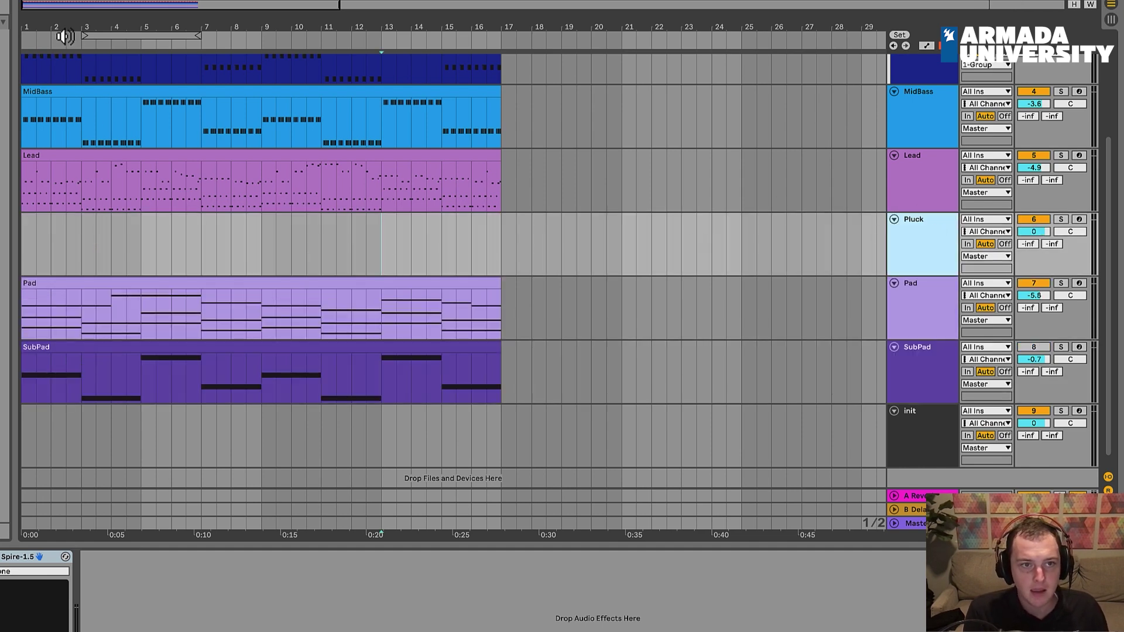
Step: Copy the Lead clip onto the Pluck track and rename the copy Pluck
{"action": "mouse_move", "coordinate": [36, 18]}
{"action": "left_mouse_down"}
{"action": "mouse_move", "coordinate": [58, 82]}
{"action": "mouse_move", "coordinate": [36, 24]}
{"action": "left_mouse_up"}
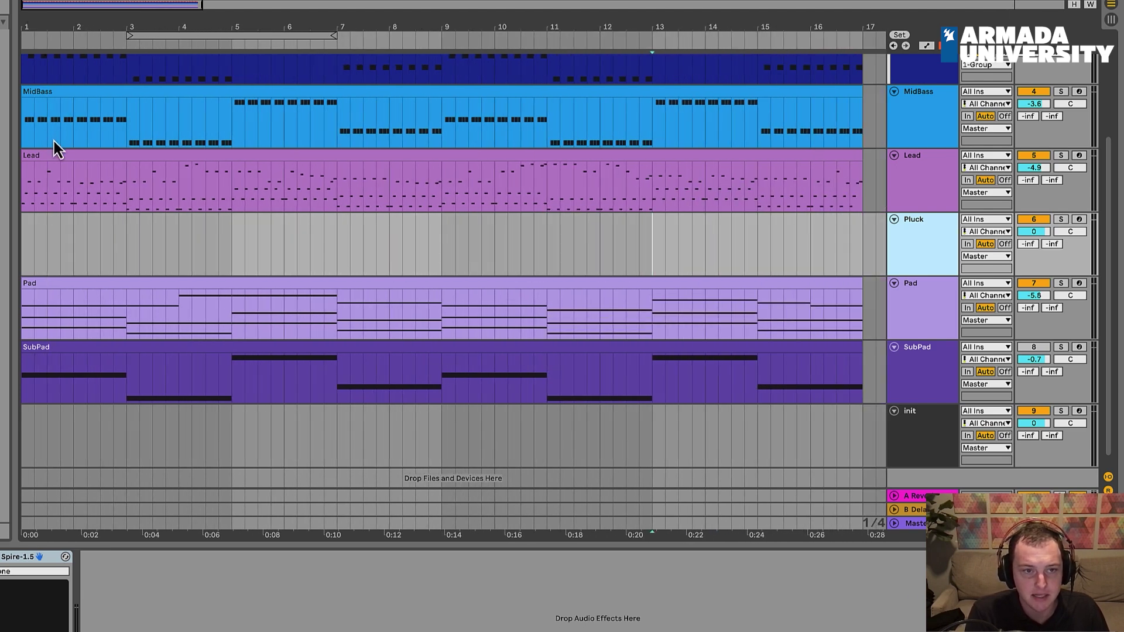
{"action": "left_click_drag", "start_coordinate": [55, 168], "coordinate": [51, 230]}
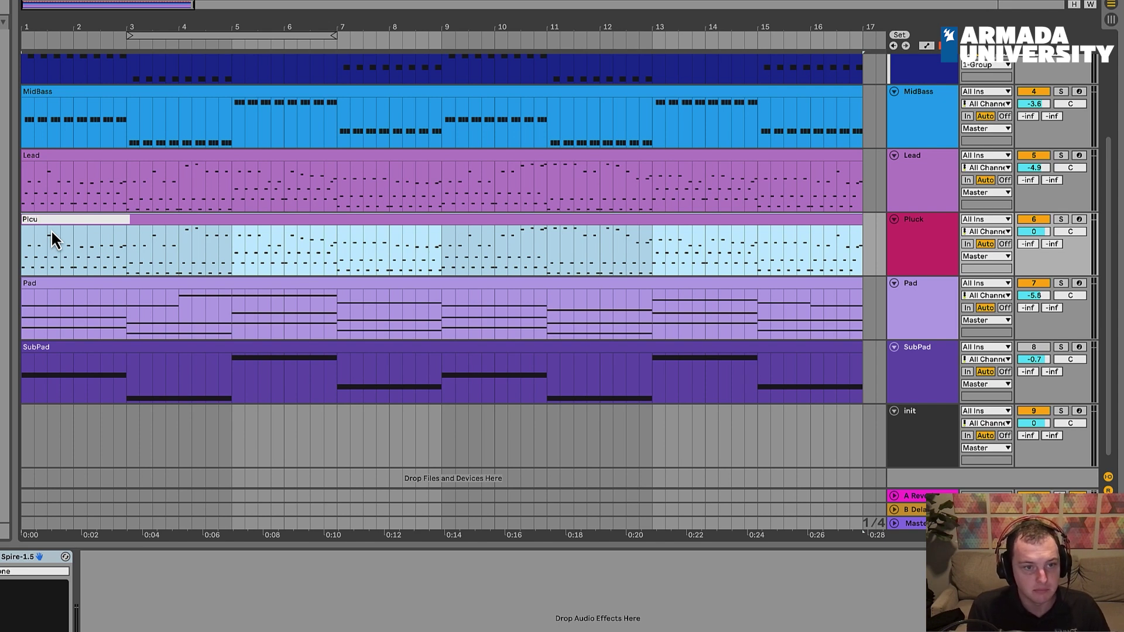
{"action": "type", "text": "ck"}
{"action": "key", "text": "Return"}
Step: Assign the Pluck track's crimson colour to its clip
{"action": "right_click", "coordinate": [899, 260]}
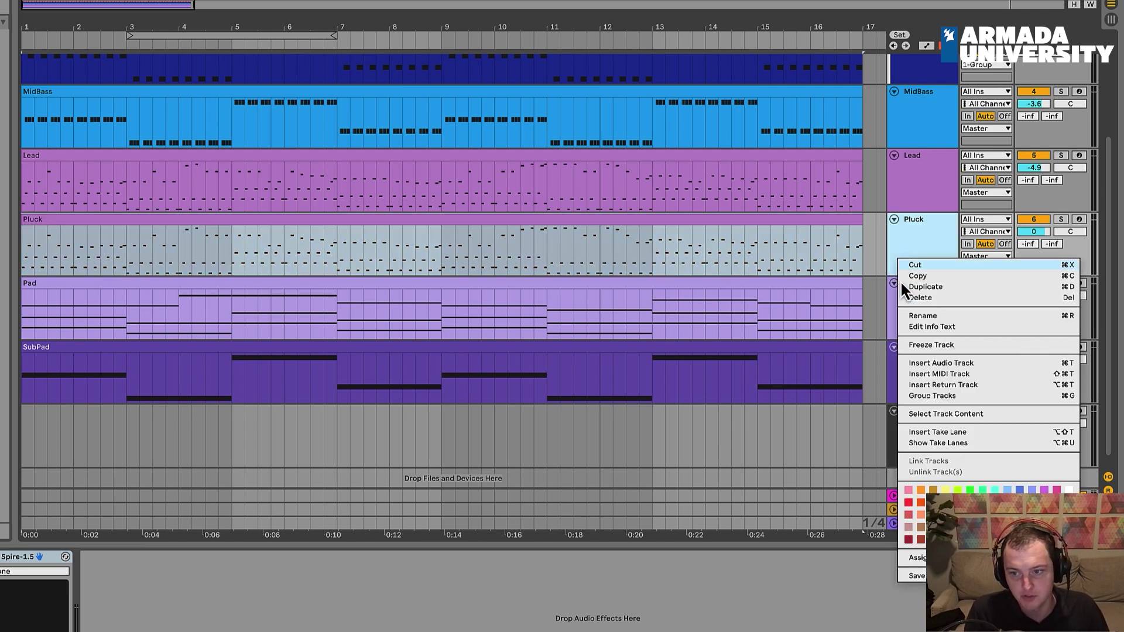
{"action": "left_click", "coordinate": [908, 544]}
{"action": "left_click", "coordinate": [92, 223]}
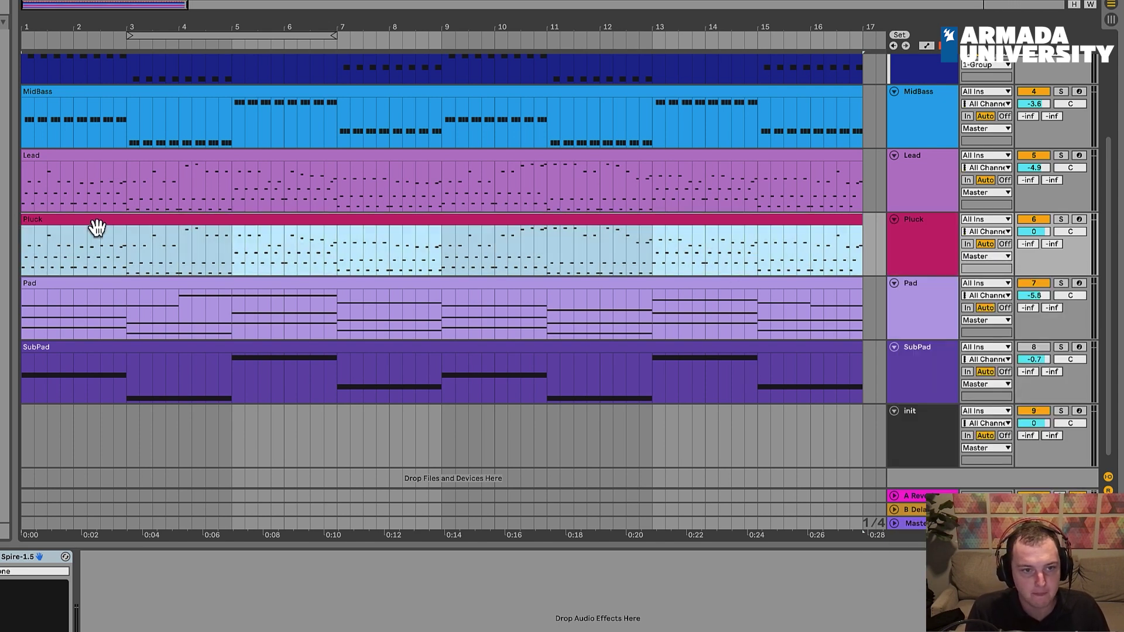
{"action": "right_click", "coordinate": [92, 225]}
Step: Open the Pluck clip in an enlarged note editor and delete all its notes below B2
{"action": "left_click", "coordinate": [70, 220]}
{"action": "double_click", "coordinate": [70, 220]}
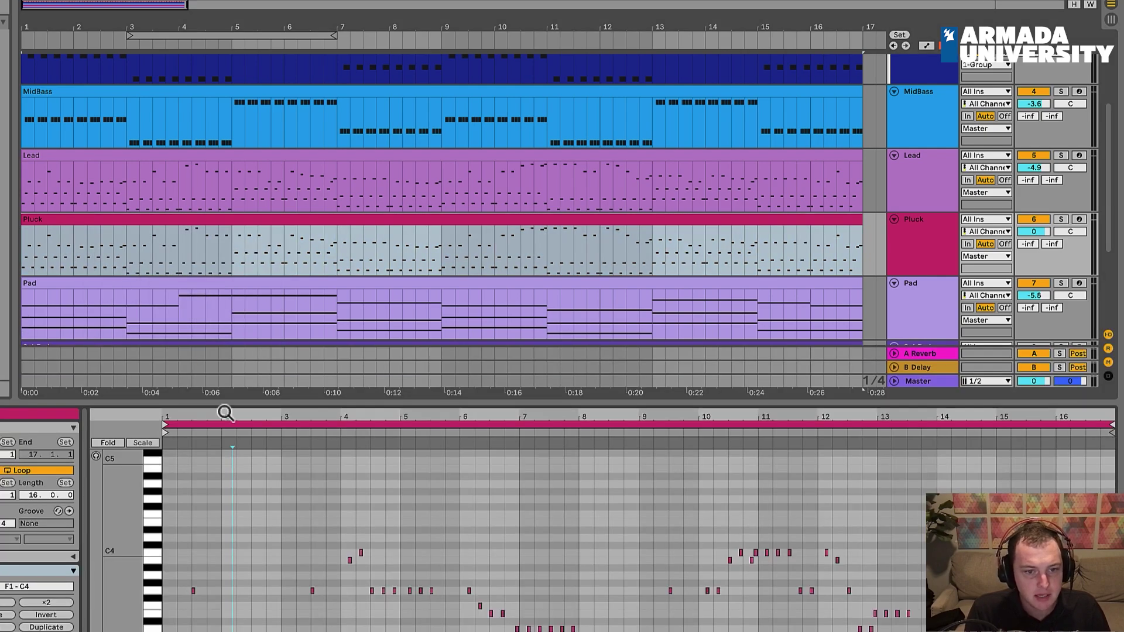
{"action": "left_click_drag", "start_coordinate": [220, 404], "coordinate": [227, 120]}
{"action": "left_click_drag", "start_coordinate": [115, 44], "coordinate": [116, 23]}
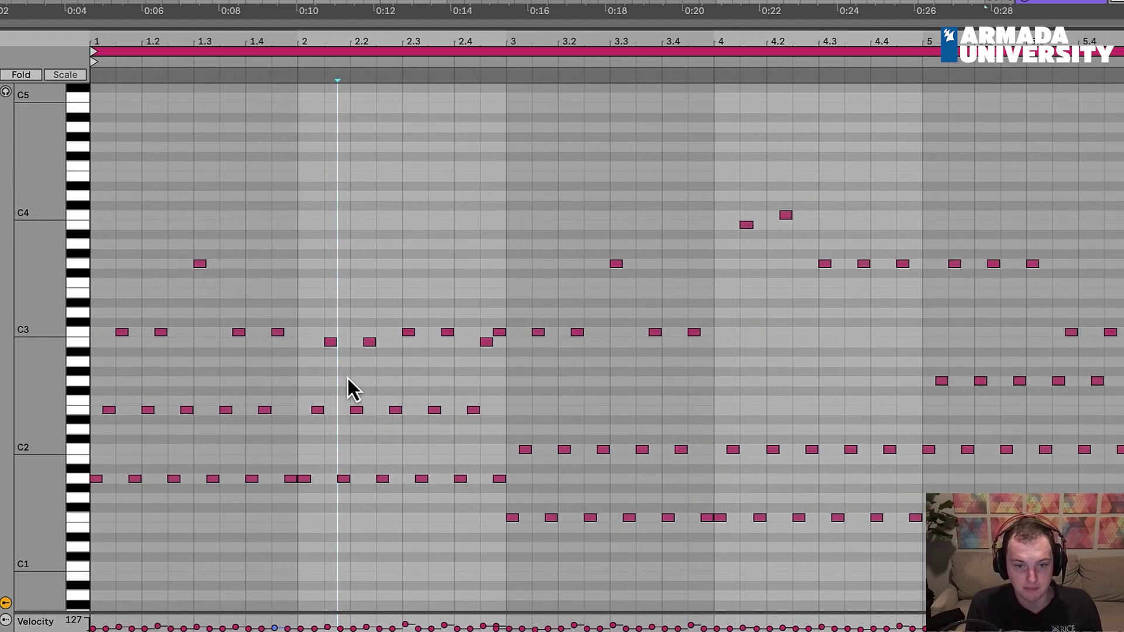
{"action": "left_click_drag", "start_coordinate": [263, 42], "coordinate": [236, 21]}
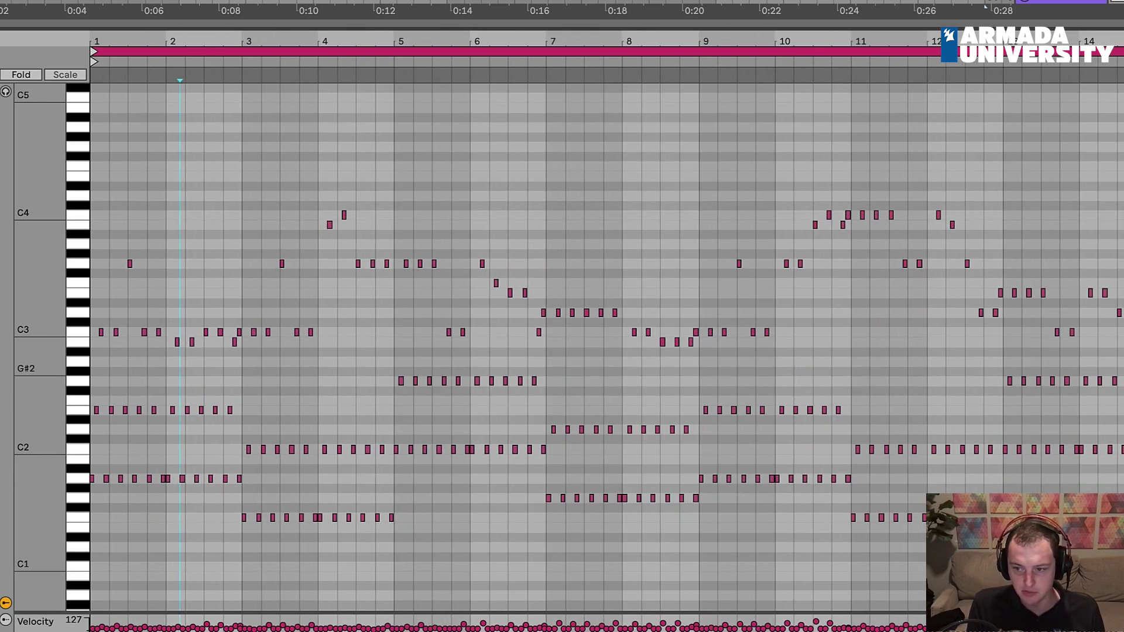
{"action": "left_click_drag", "start_coordinate": [1121, 389], "coordinate": [570, 579]}
{"action": "left_click_drag", "start_coordinate": [1121, 383], "coordinate": [94, 592]}
{"action": "key", "text": "Delete"}
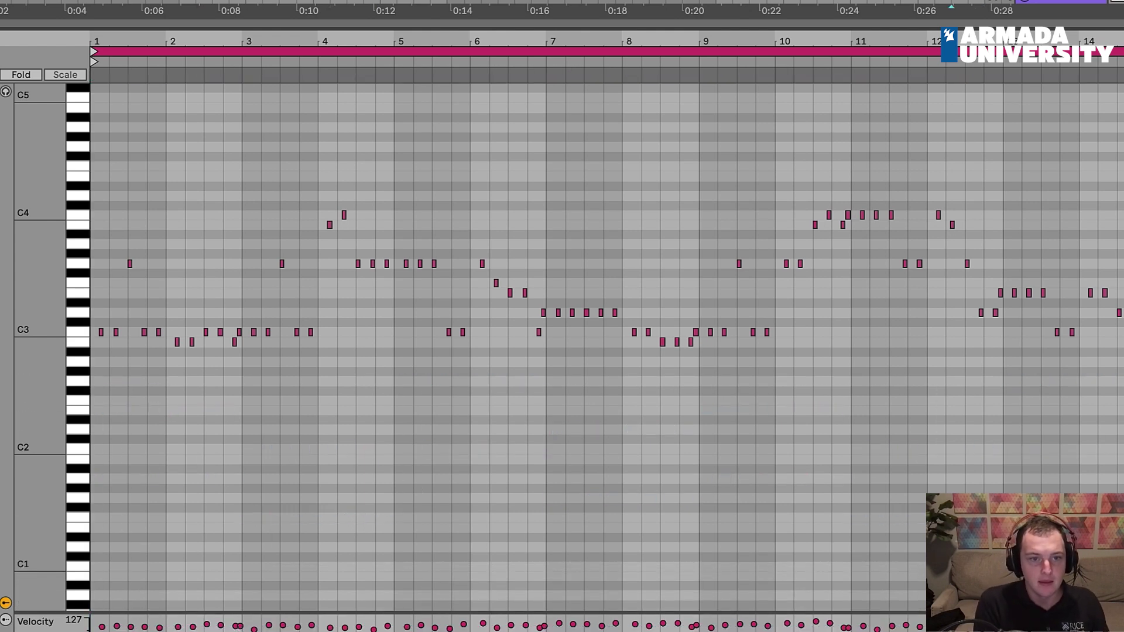
Step: Show the Lead and Pluck clips together in the note editor, with Focus on the Pluck clip
{"action": "key", "text": "ctrl+z"}
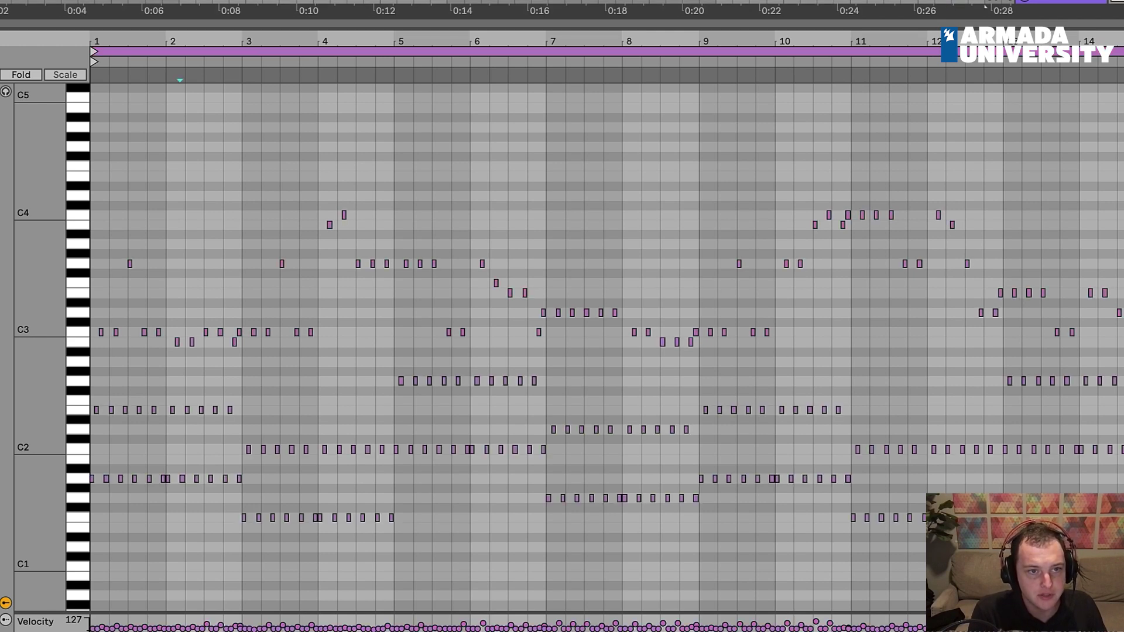
{"action": "left_click", "coordinate": [88, 51]}
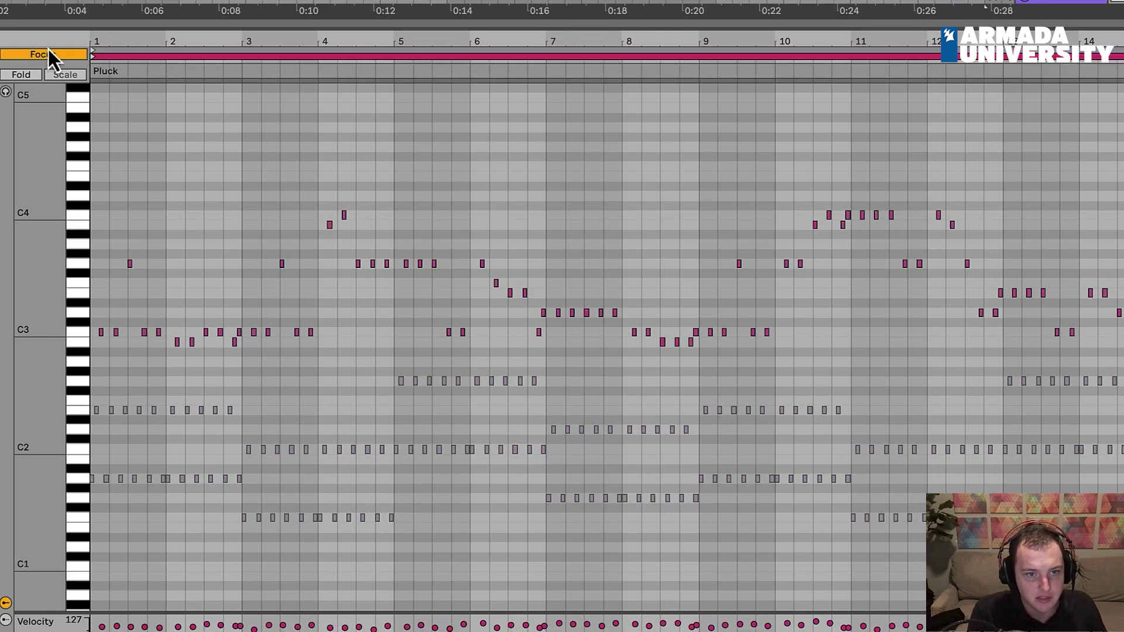
{"action": "left_click", "coordinate": [117, 51]}
Step: Set the note editor to a fixed 1/16 grid for the opening bars of the Pluck clip
{"action": "left_click_drag", "start_coordinate": [124, 52], "coordinate": [462, 102]}
{"action": "left_click_drag", "start_coordinate": [236, 52], "coordinate": [236, 36]}
{"action": "right_click", "coordinate": [237, 156]}
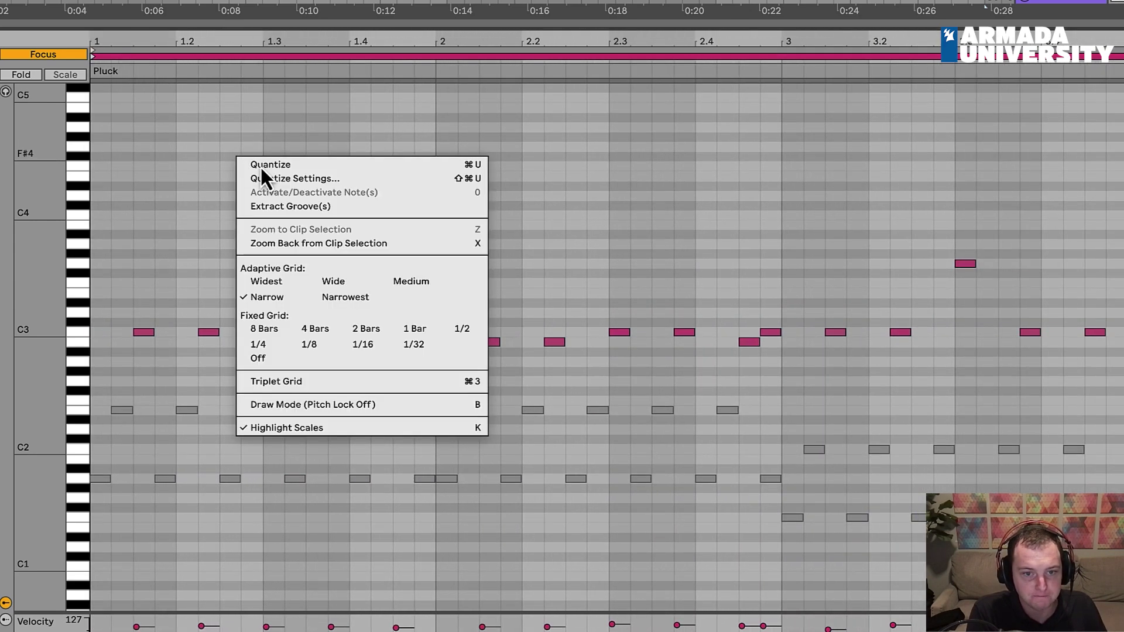
{"action": "left_click", "coordinate": [363, 345]}
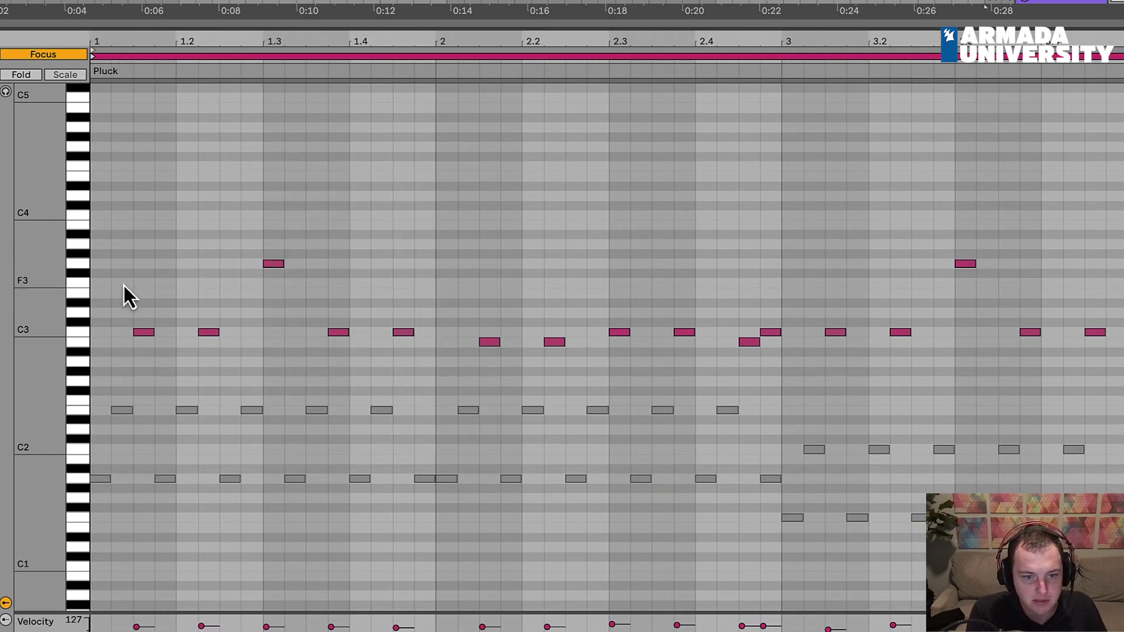
Step: Add an E2 note on the third sixteenth of bar 1 and an A1 note at the start of the bar
{"action": "double_click", "coordinate": [141, 401]}
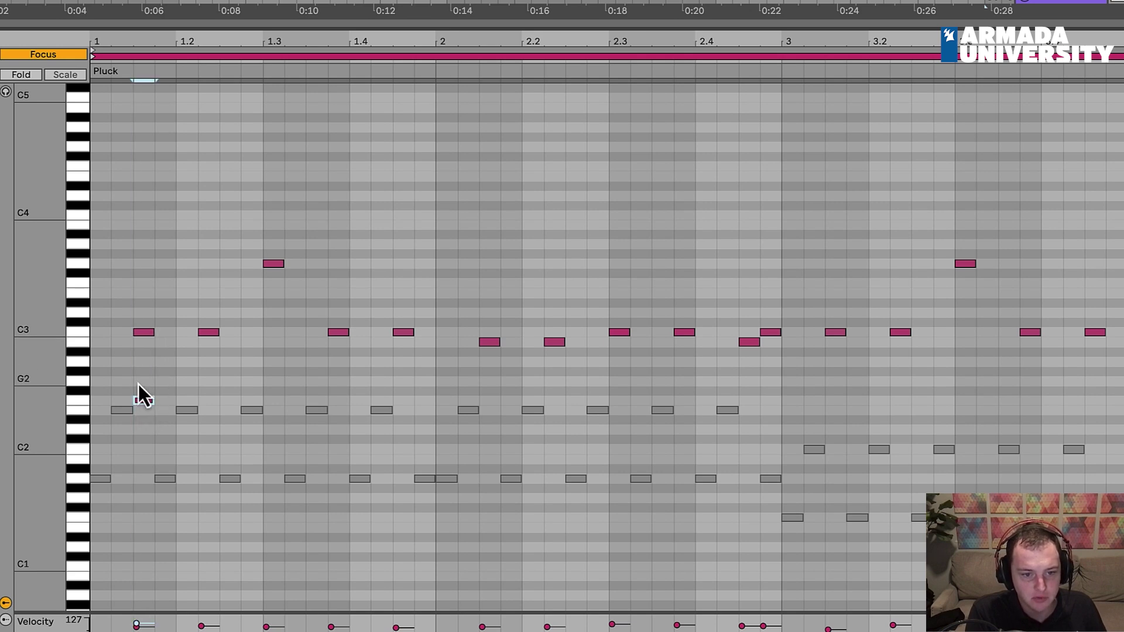
{"action": "left_click_drag", "start_coordinate": [140, 404], "coordinate": [142, 414]}
{"action": "double_click", "coordinate": [122, 468]}
{"action": "left_click_drag", "start_coordinate": [131, 469], "coordinate": [96, 478]}
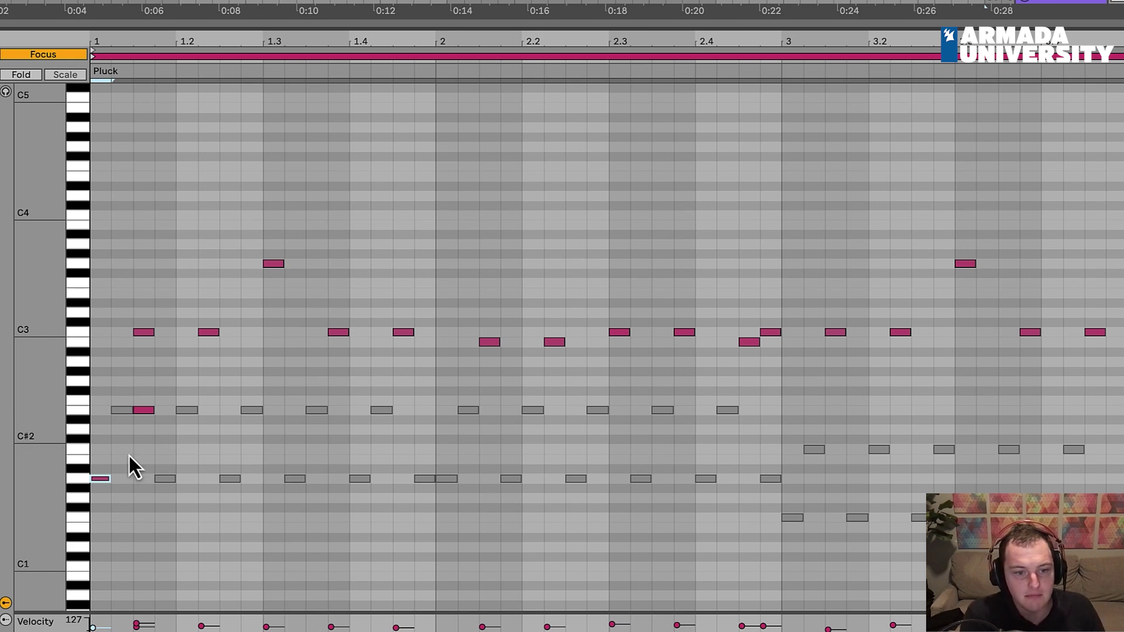
Step: Extend the bar 1 pattern with an A1 note on the fourth sixteenth and E2 notes beneath each remaining upper melody note
{"action": "left_click_drag", "start_coordinate": [106, 482], "coordinate": [213, 412]}
{"action": "mouse_move", "coordinate": [791, 24]}
{"action": "left_mouse_down"}
{"action": "mouse_move", "coordinate": [778, 93]}
{"action": "mouse_move", "coordinate": [784, 40]}
{"action": "left_mouse_up"}
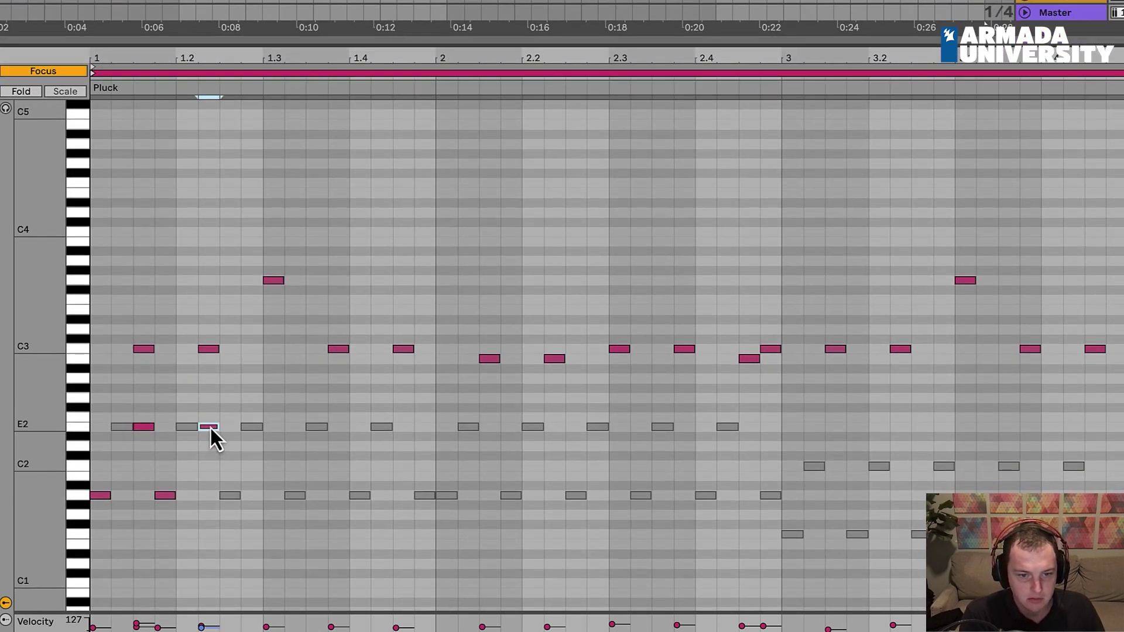
{"action": "left_click_drag", "start_coordinate": [211, 427], "coordinate": [393, 427]}
{"action": "key", "text": "space"}
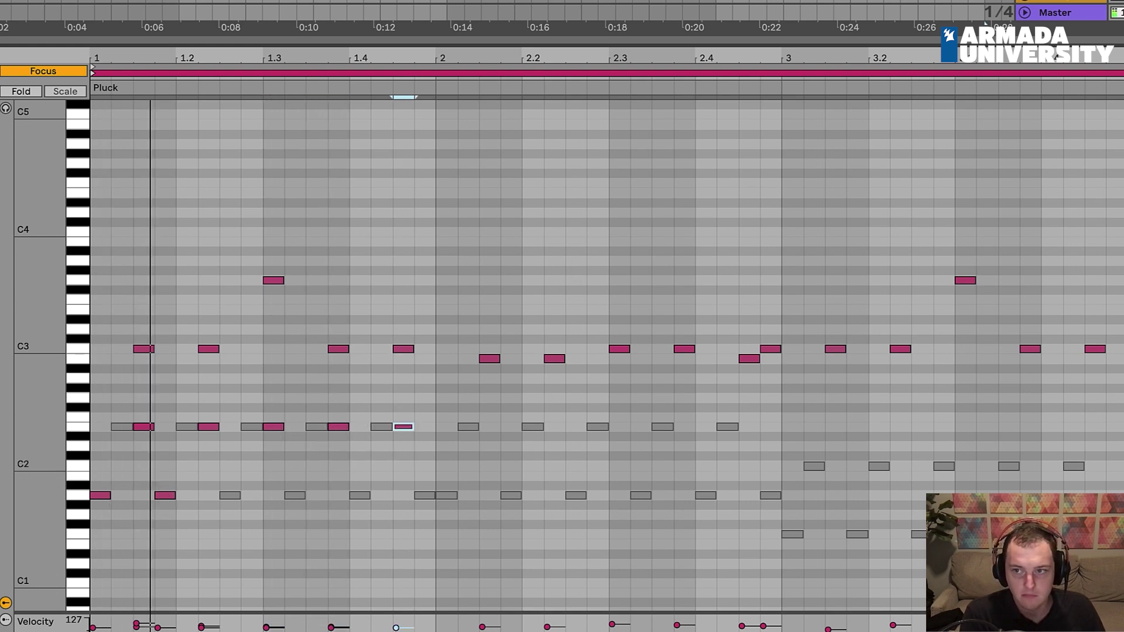
Step: Move the second A1 note to beat 2 and add A1 notes at 1.2.4 and 1.3.3 in the Pluck clip
{"action": "left_click", "coordinate": [96, 136]}
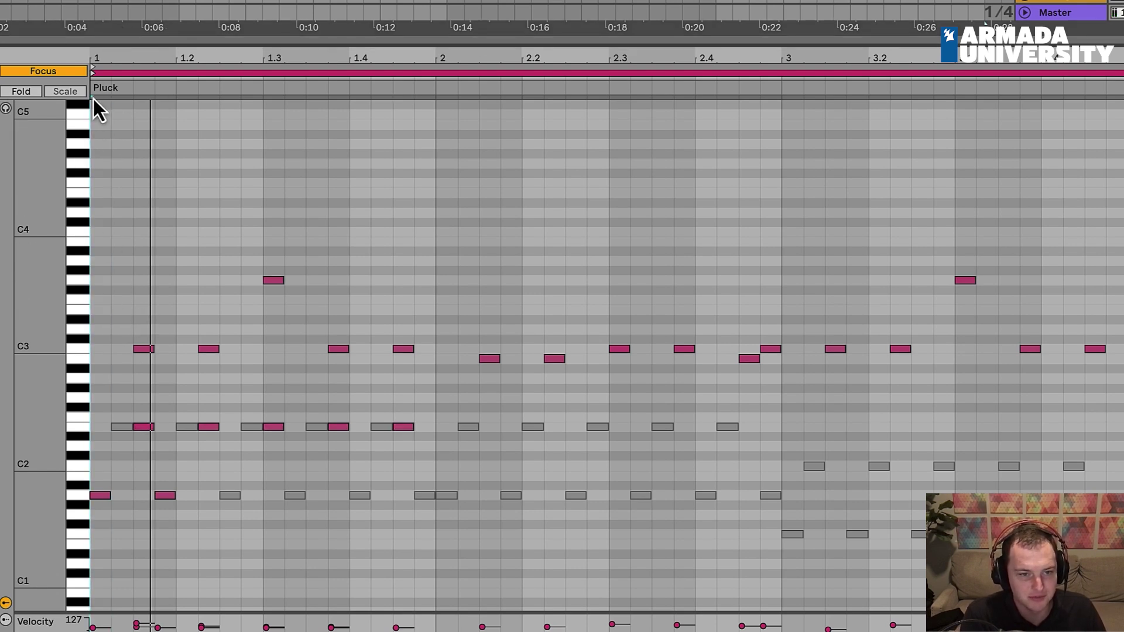
{"action": "key", "text": "z"}
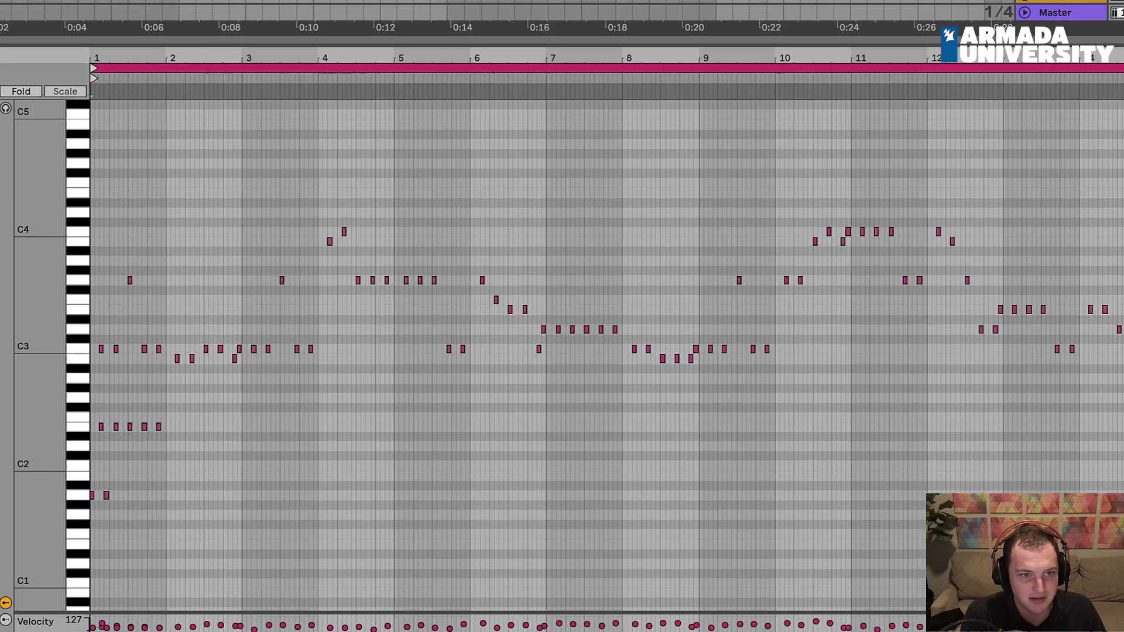
{"action": "left_click_drag", "start_coordinate": [123, 64], "coordinate": [235, 38]}
{"action": "key", "text": "space"}
{"action": "key", "text": "space"}
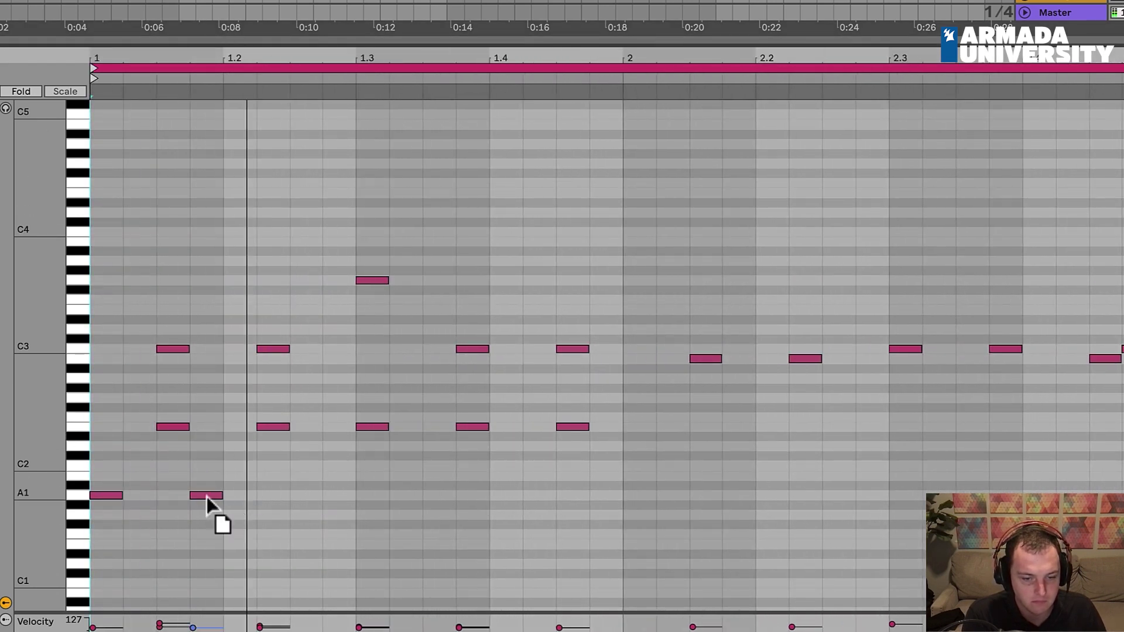
{"action": "left_click_drag", "start_coordinate": [214, 497], "coordinate": [433, 498]}
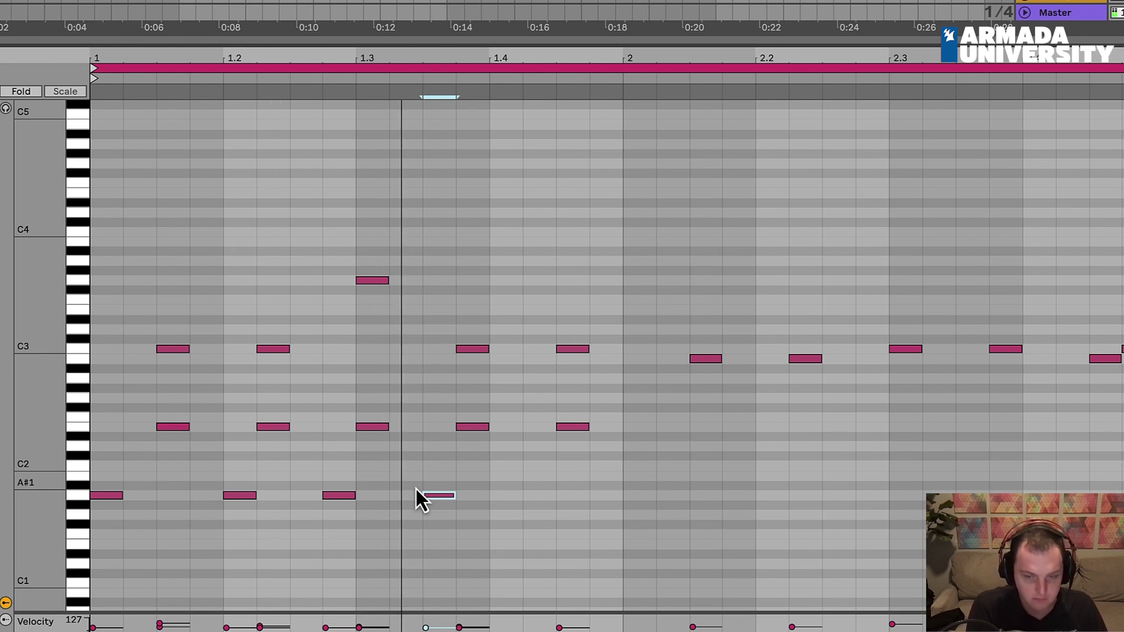
Step: Complete the A1 notes in bar 1, copy the lower E2 and A1 pattern to bar 2, and play it back
{"action": "left_click_drag", "start_coordinate": [438, 498], "coordinate": [73, 404]}
{"action": "left_click_drag", "start_coordinate": [112, 503], "coordinate": [641, 518]}
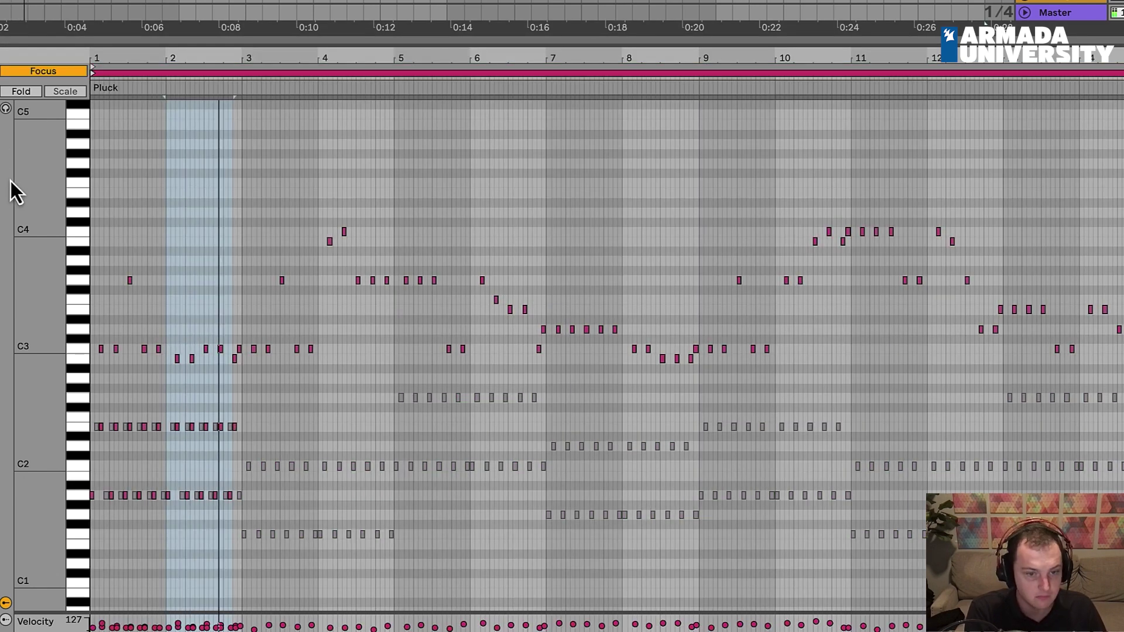
{"action": "key", "text": "shift+Tab"}
{"action": "key", "text": "shift+Tab"}
{"action": "key", "text": "space"}
{"action": "key", "text": "space"}
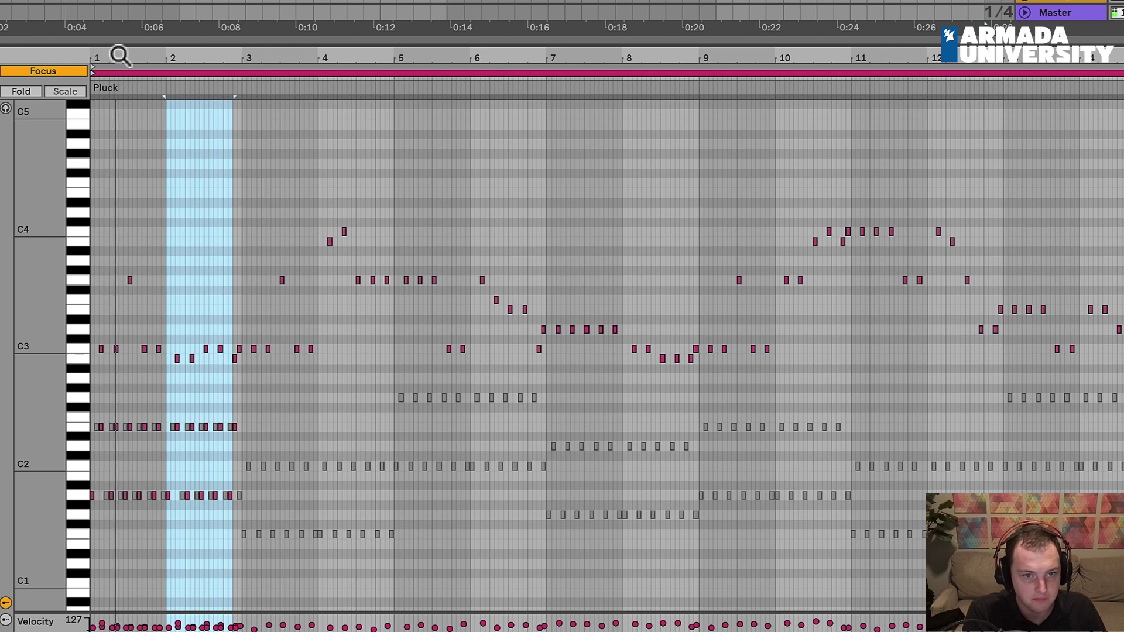
Step: Copy the lower notes of bars 1 and 2 to bars 3 and 4, transposed to F1 and C2
{"action": "left_click_drag", "start_coordinate": [118, 54], "coordinate": [317, 125]}
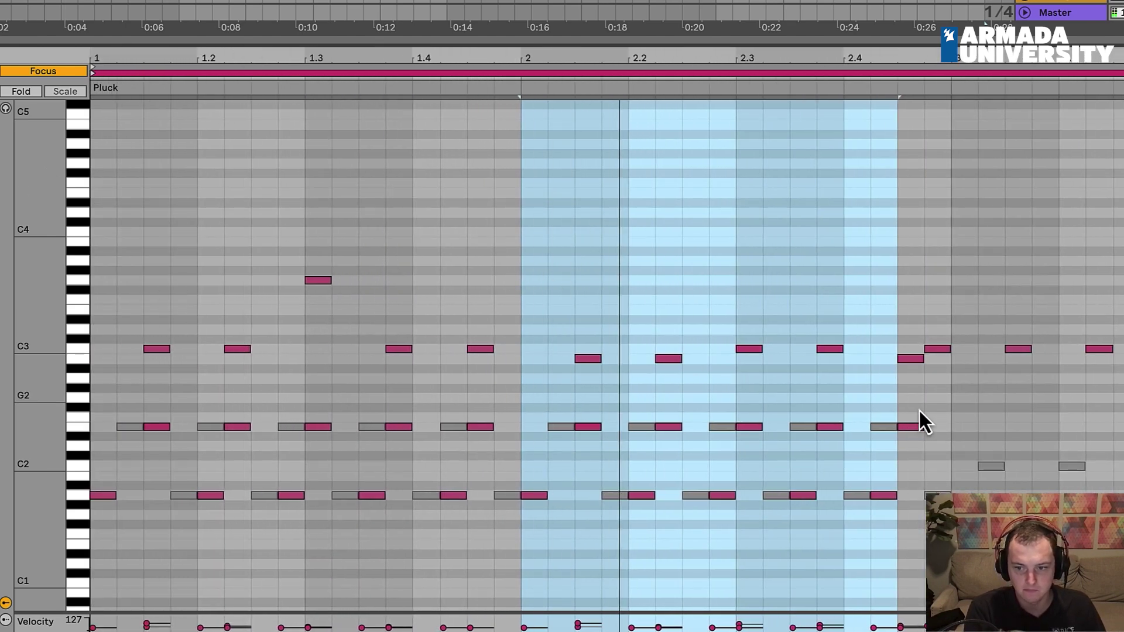
{"action": "left_click_drag", "start_coordinate": [930, 415], "coordinate": [3, 504]}
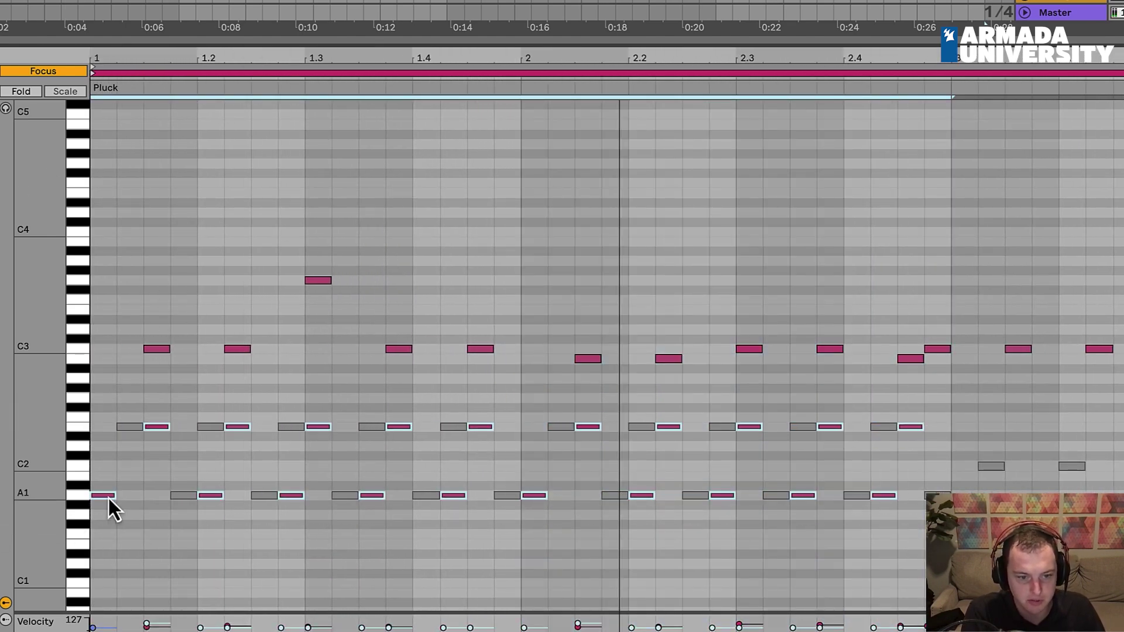
{"action": "left_click_drag", "start_coordinate": [107, 496], "coordinate": [967, 538]}
{"action": "left_click_drag", "start_coordinate": [728, 58], "coordinate": [93, 62]}
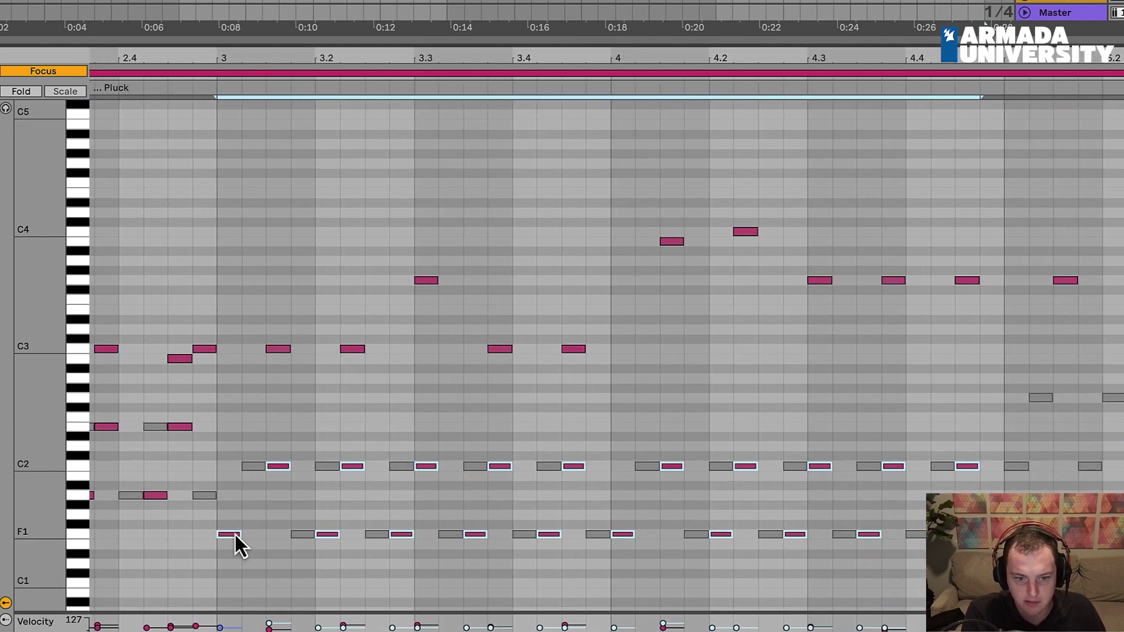
Step: Repeat the lower pattern in bars 5 and 6 on C2 and G2, and in bars 7 and 8 on G1 and D2
{"action": "key", "text": "ctrl+d"}
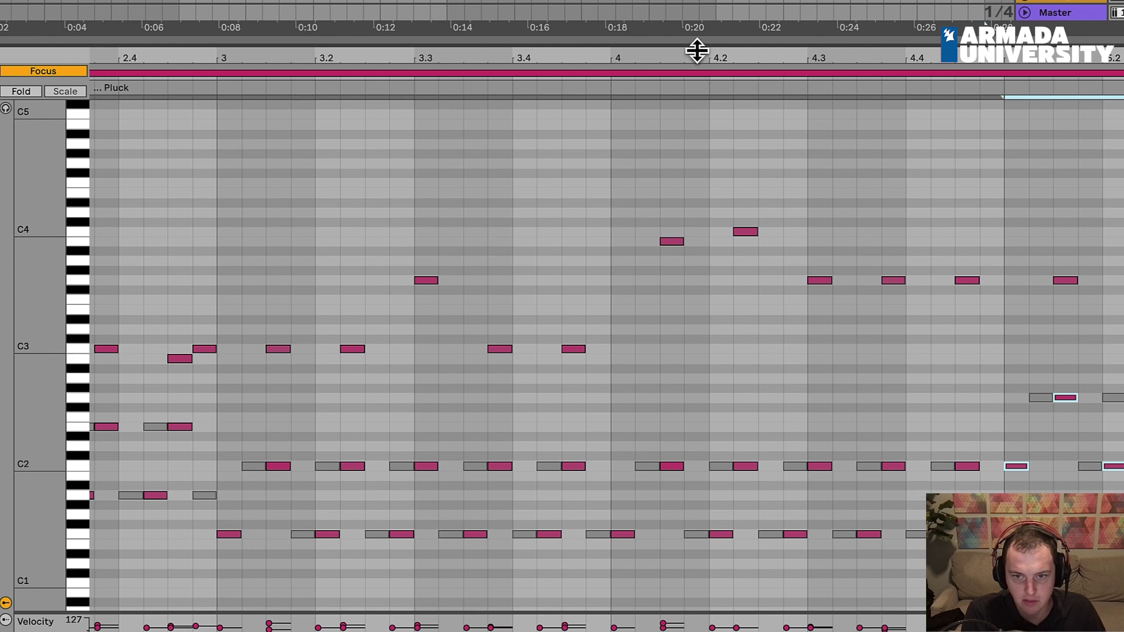
{"action": "left_click_drag", "start_coordinate": [703, 55], "coordinate": [289, 35]}
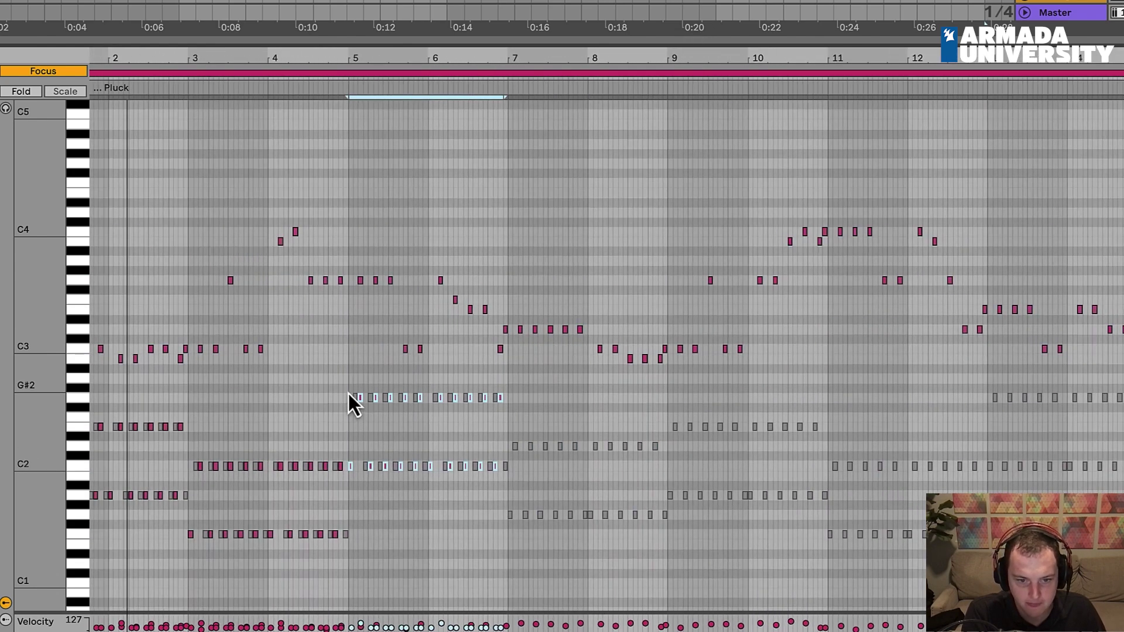
{"action": "left_click_drag", "start_coordinate": [351, 466], "coordinate": [512, 520]}
Step: Try to duplicate the lower notes into bar 9 onward and shift the copies to begin on bar 9
{"action": "left_click_drag", "start_coordinate": [669, 578], "coordinate": [89, 394]}
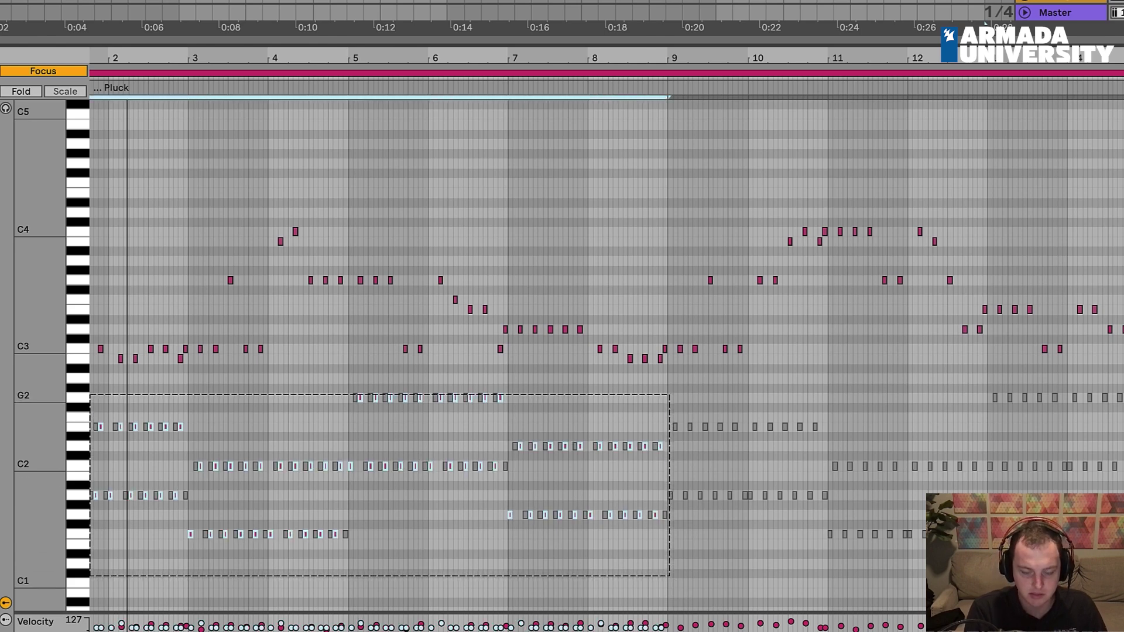
{"action": "key", "text": "ctrl+d"}
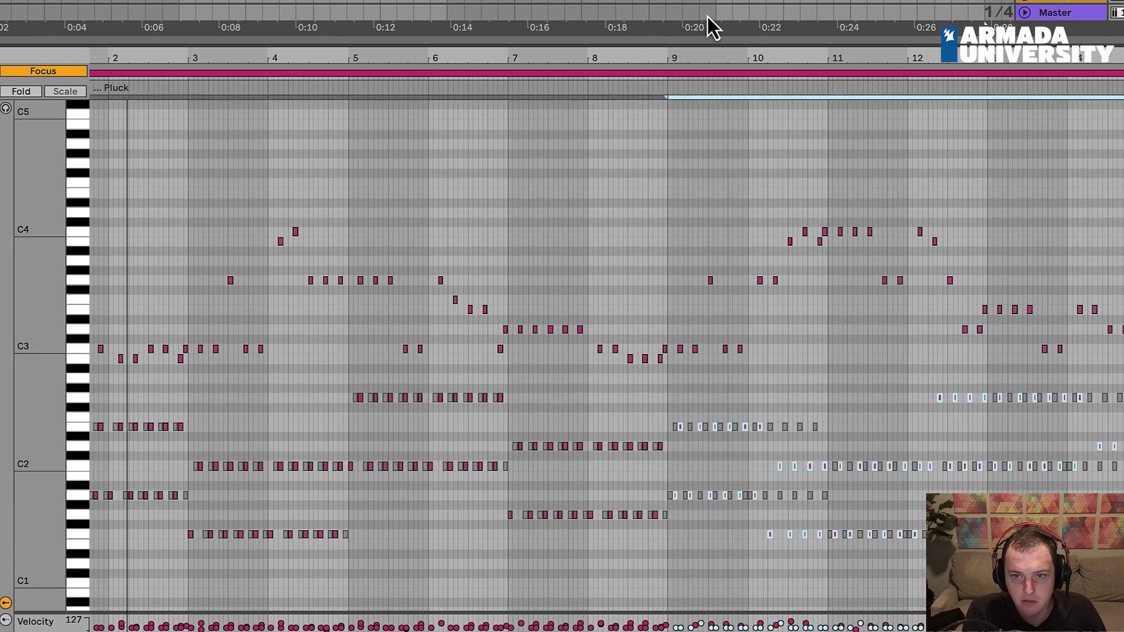
{"action": "left_click_drag", "start_coordinate": [705, 54], "coordinate": [641, 107]}
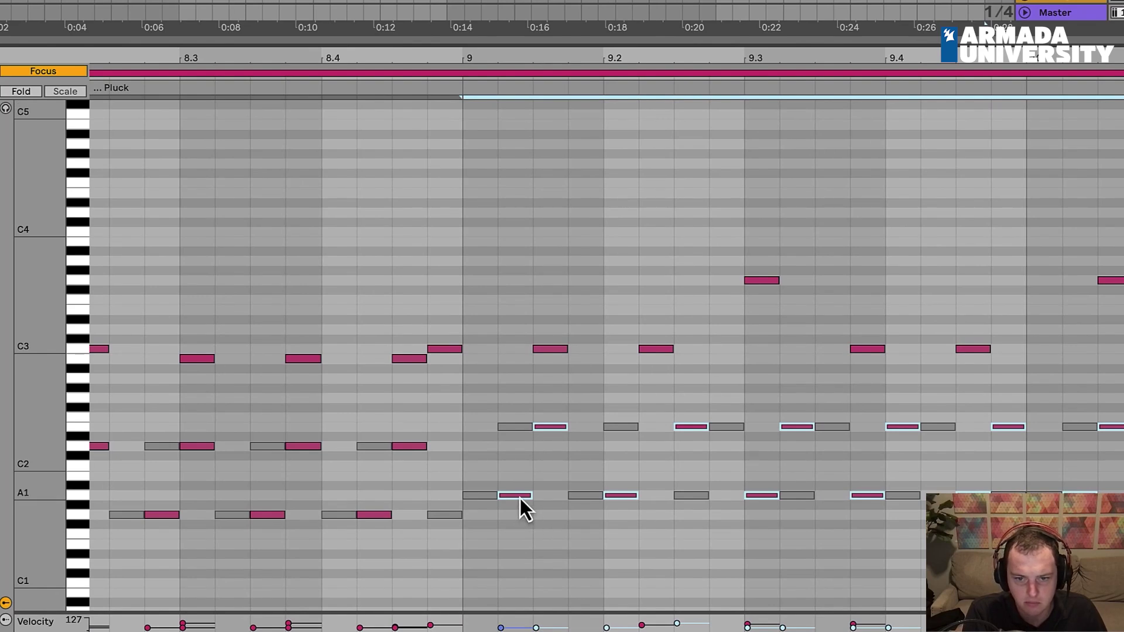
{"action": "left_click_drag", "start_coordinate": [520, 498], "coordinate": [487, 500]}
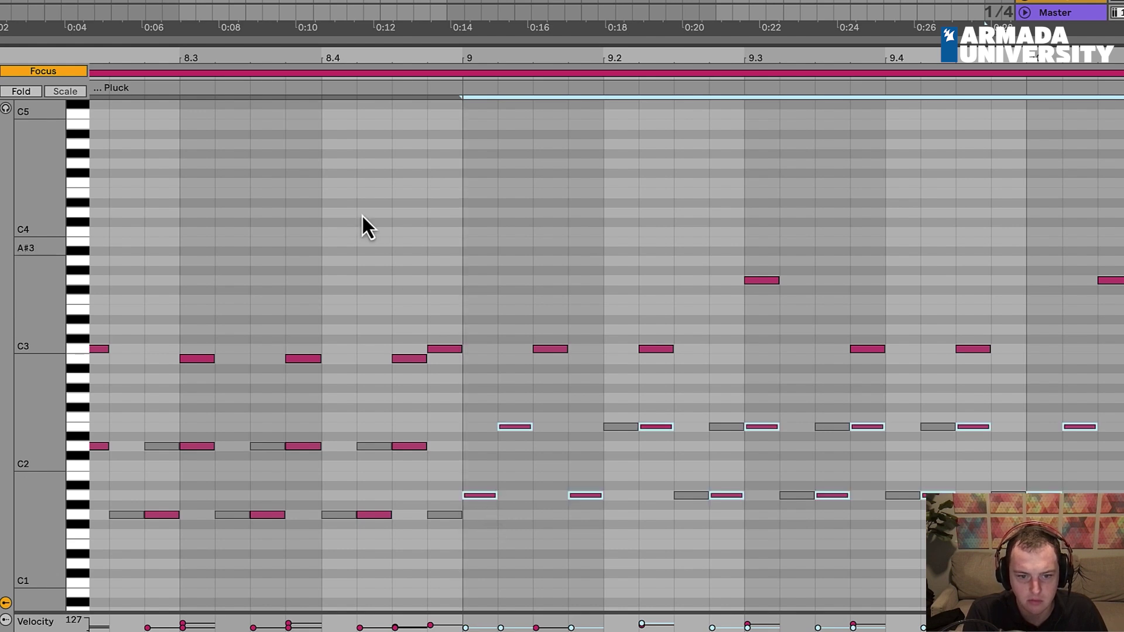
{"action": "left_click", "coordinate": [471, 410]}
{"action": "mouse_move", "coordinate": [561, 437]}
{"action": "left_mouse_down"}
{"action": "mouse_move", "coordinate": [540, 427]}
{"action": "mouse_move", "coordinate": [560, 427]}
{"action": "left_mouse_up"}
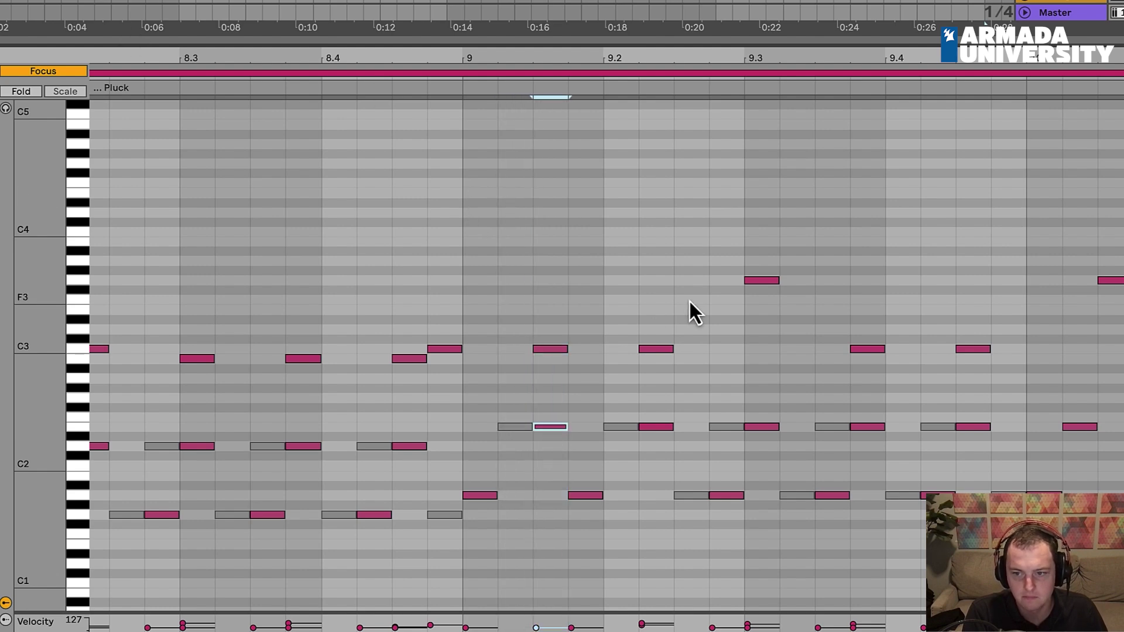
Step: Check the copied lower notes around bar 9 against the earlier bars and undo the duplication and its shifts
{"action": "scroll", "coordinate": [691, 302], "scroll_direction": "down", "scroll_amount": 4}
{"action": "left_click_drag", "start_coordinate": [158, 49], "coordinate": [1046, 31]}
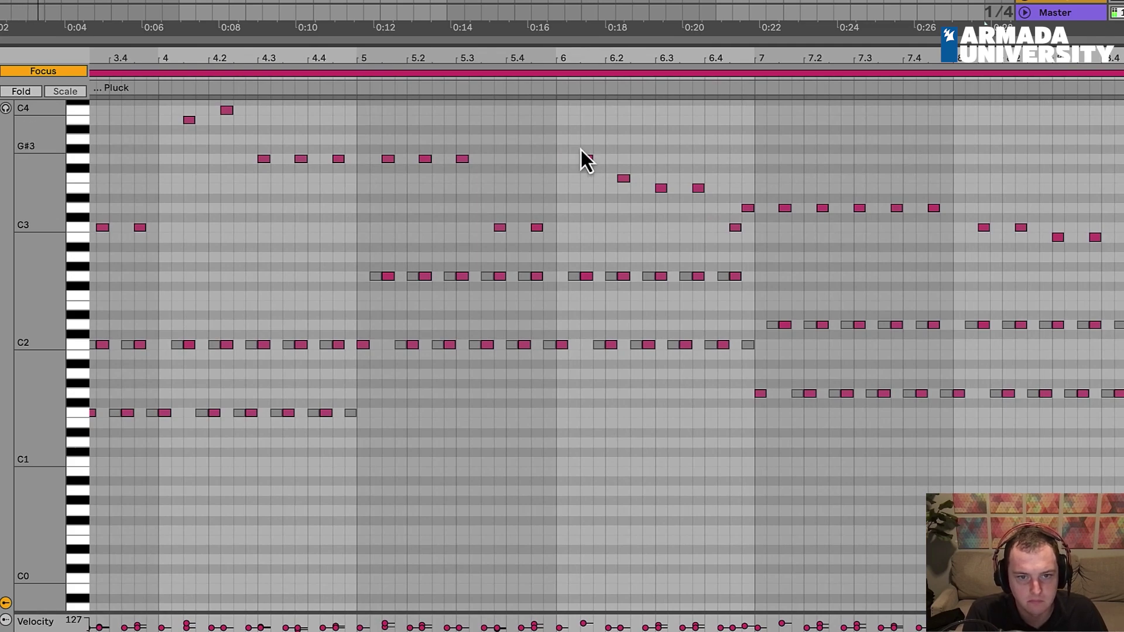
{"action": "left_click_drag", "start_coordinate": [466, 68], "coordinate": [218, 56]}
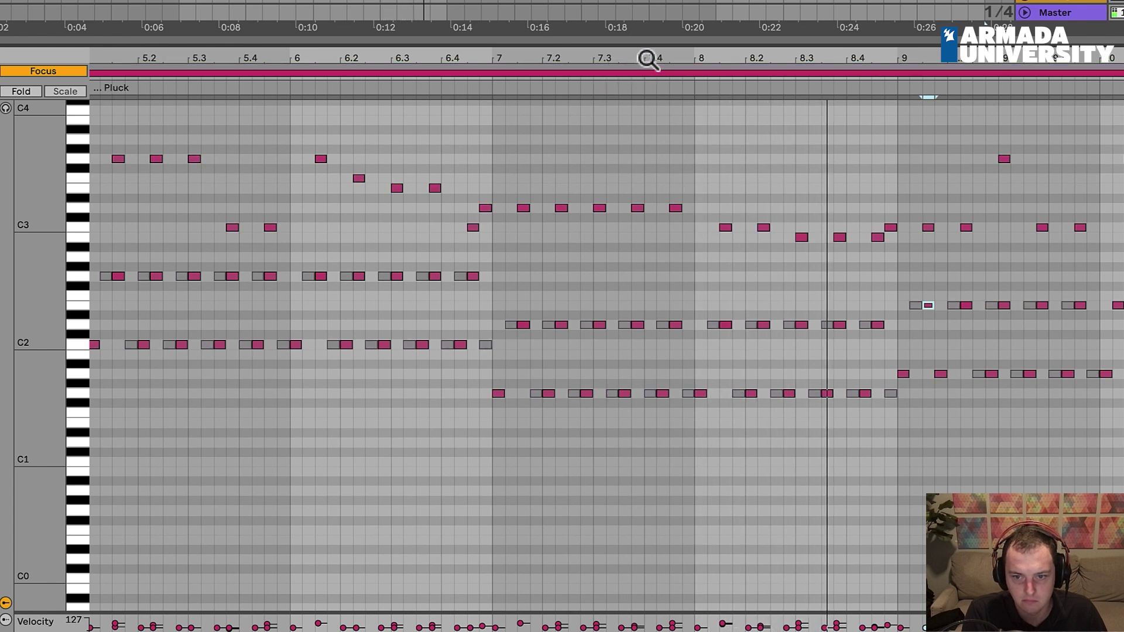
{"action": "left_click_drag", "start_coordinate": [647, 58], "coordinate": [119, 99]}
{"action": "key", "text": "space"}
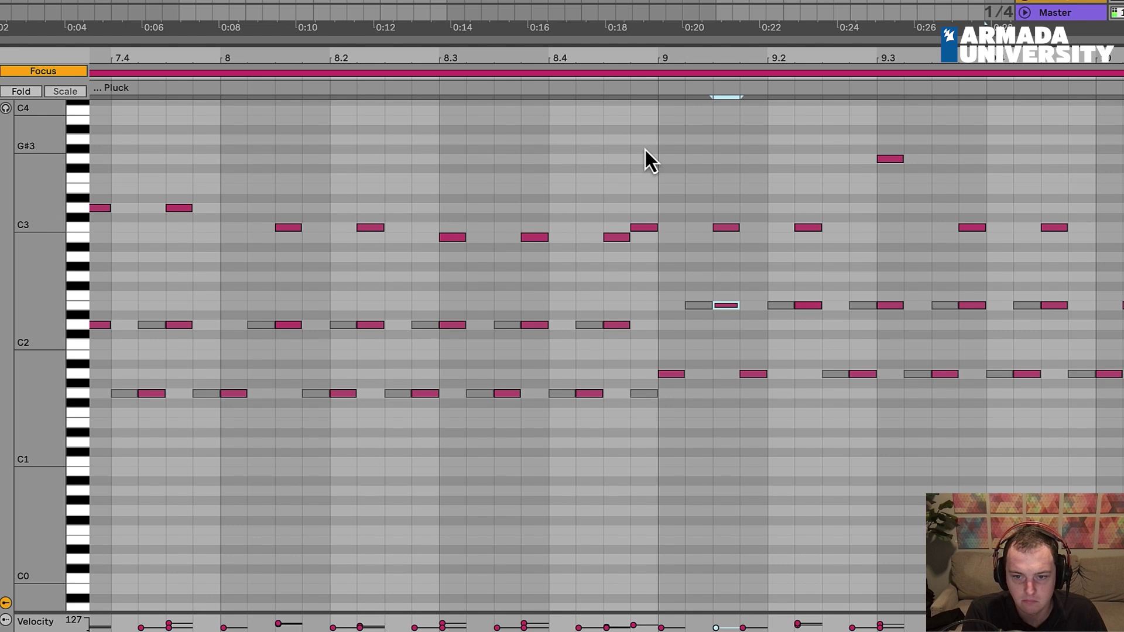
{"action": "key", "text": "super+z"}
{"action": "key", "text": "super+z"}
{"action": "key", "text": "super+z"}
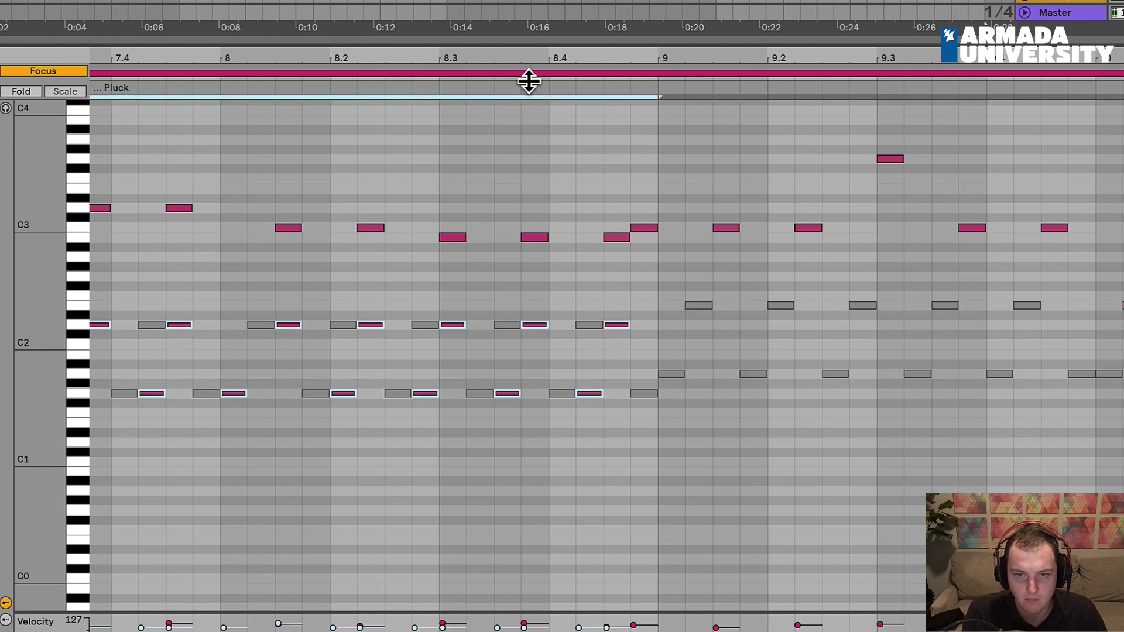
Step: Select all lower Pluck notes from bar 1 through bar 8 and duplicate them after bar 8
{"action": "left_click_drag", "start_coordinate": [531, 59], "coordinate": [242, 174]}
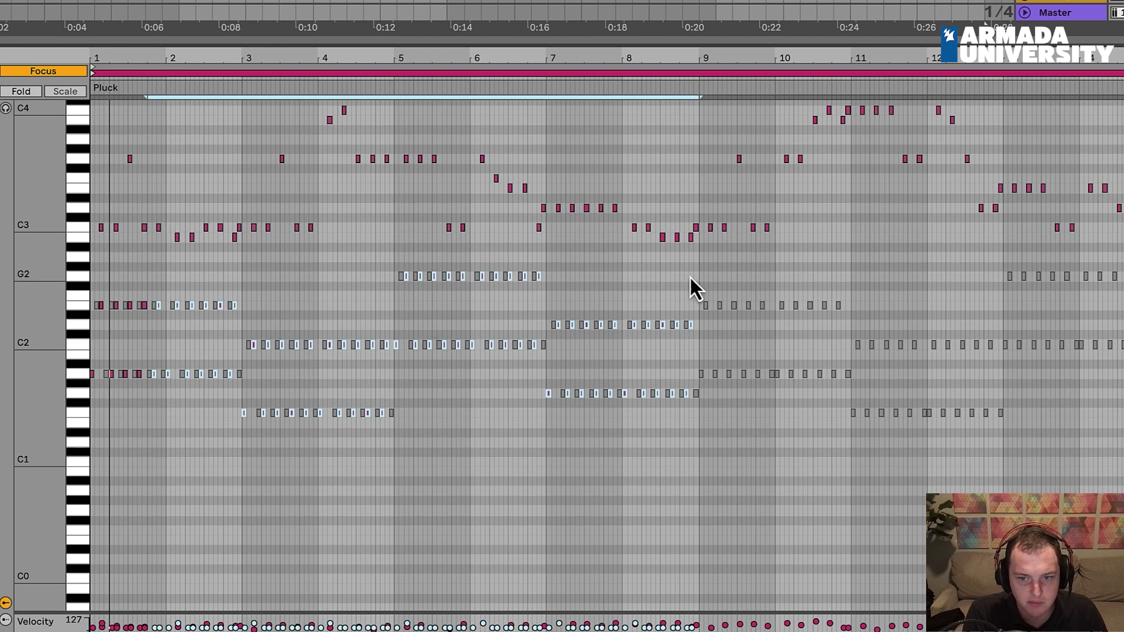
{"action": "left_click_drag", "start_coordinate": [699, 273], "coordinate": [9, 462]}
{"action": "key", "text": "super+d"}
{"action": "key", "text": "space"}
Step: Shift the duplicated lower notes one sixteenth earlier so that they start exactly on bar 9
{"action": "left_click_drag", "start_coordinate": [710, 57], "coordinate": [609, 247]}
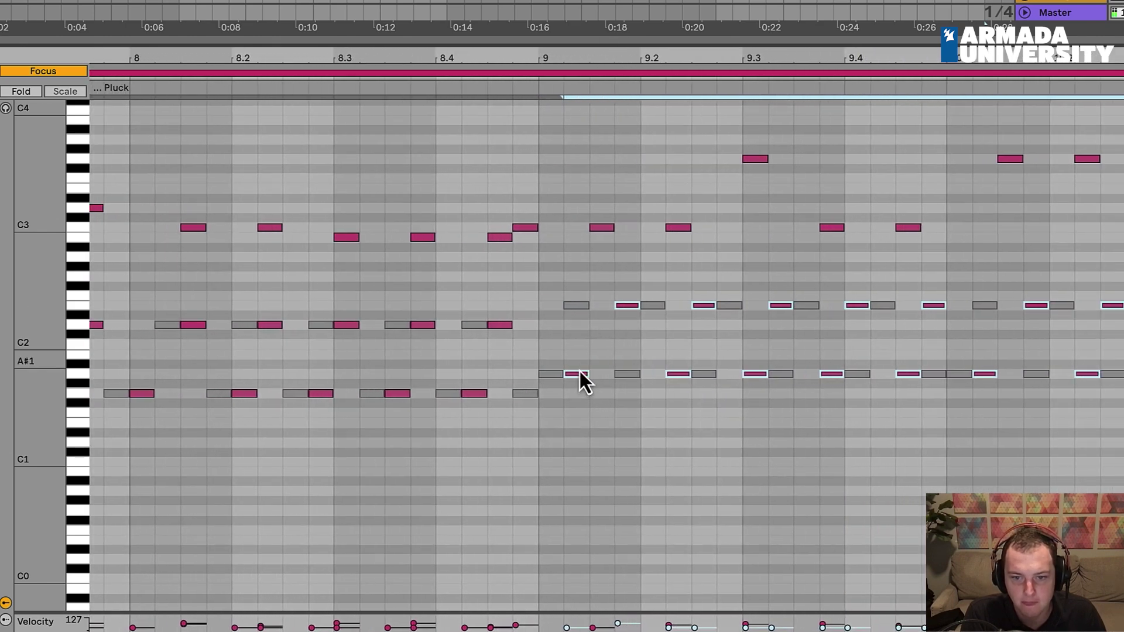
{"action": "left_click_drag", "start_coordinate": [580, 372], "coordinate": [553, 376]}
{"action": "left_click", "coordinate": [521, 88]}
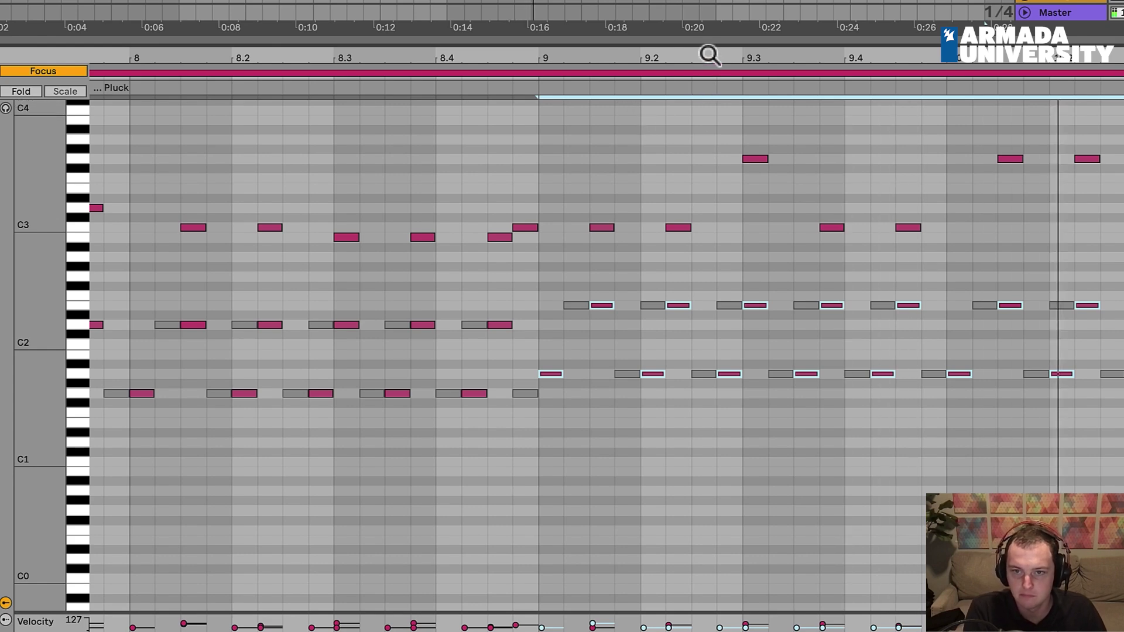
{"action": "left_click_drag", "start_coordinate": [700, 54], "coordinate": [701, 3]}
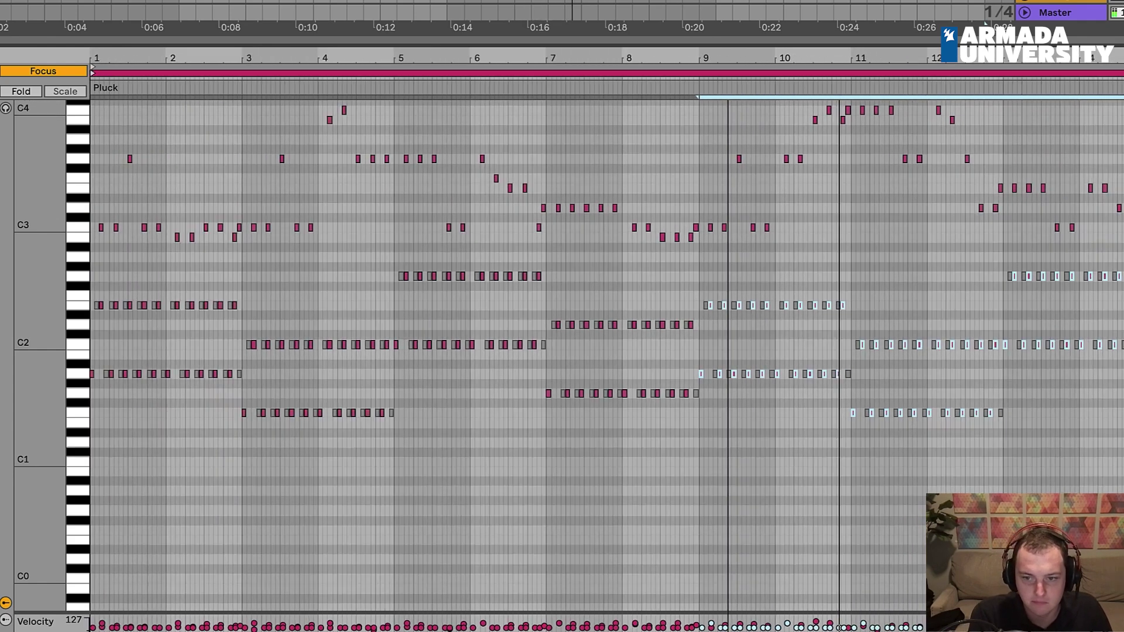
{"action": "left_click", "coordinate": [584, 433]}
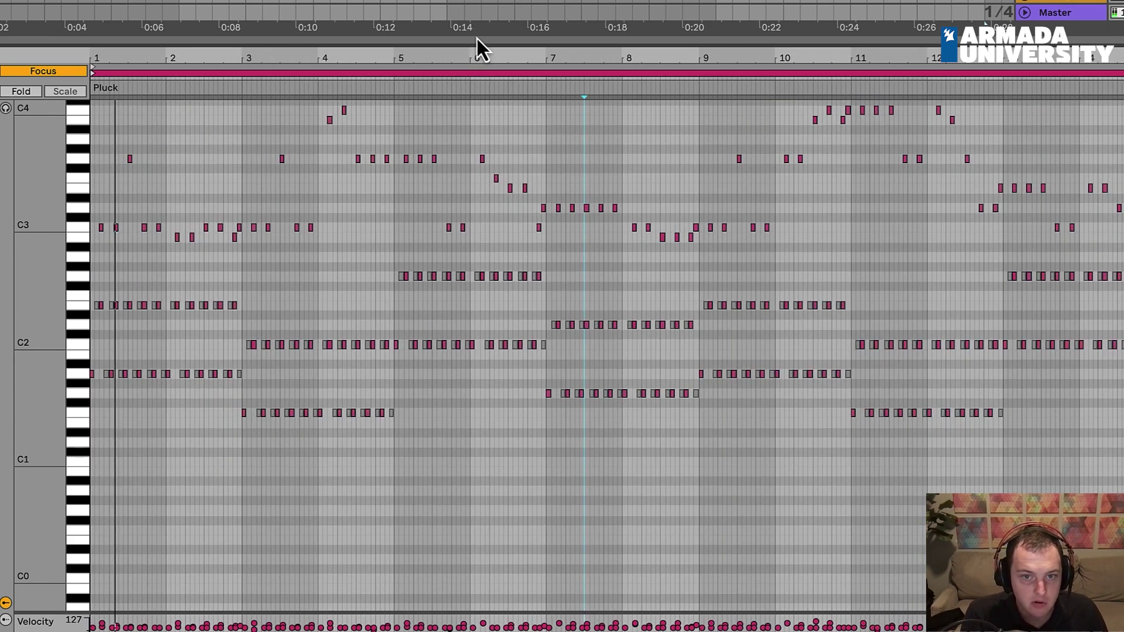
Step: Shrink the note editor, zoom out the arrangement, and open the Pluck track's Spire synth
{"action": "left_click_drag", "start_coordinate": [475, 35], "coordinate": [429, 306]}
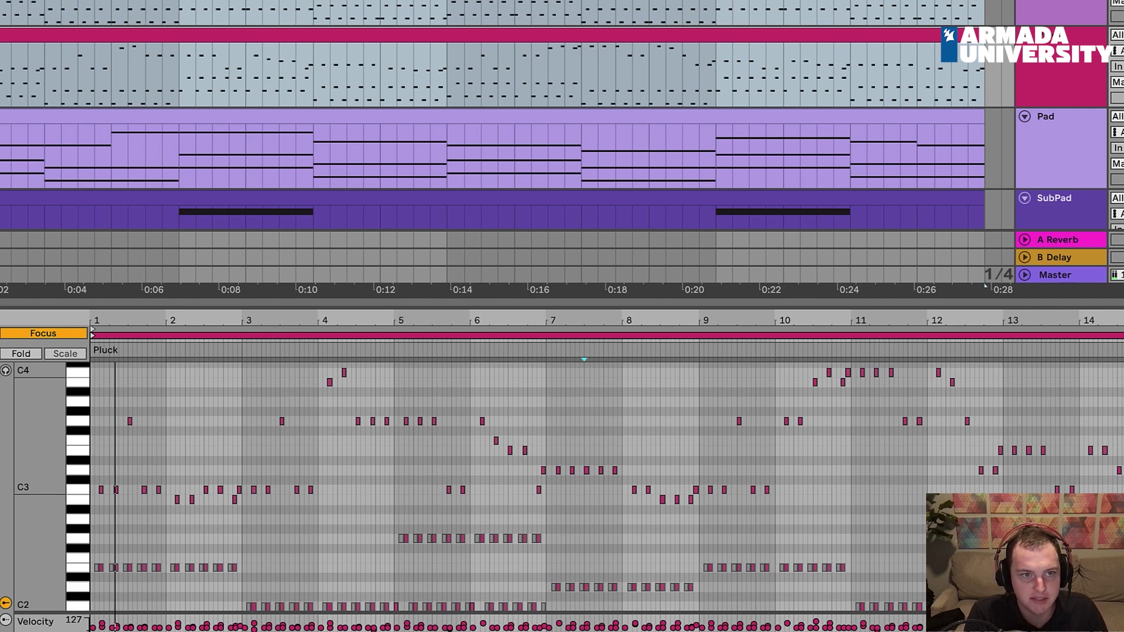
{"action": "key", "text": "minus"}
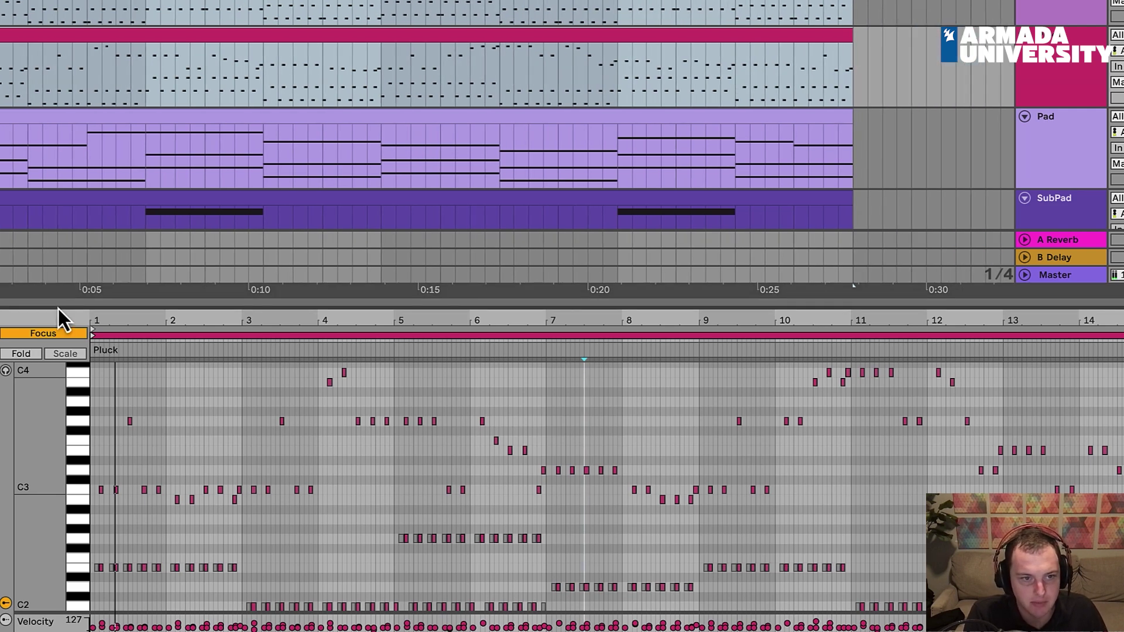
{"action": "key", "text": "shift+Tab"}
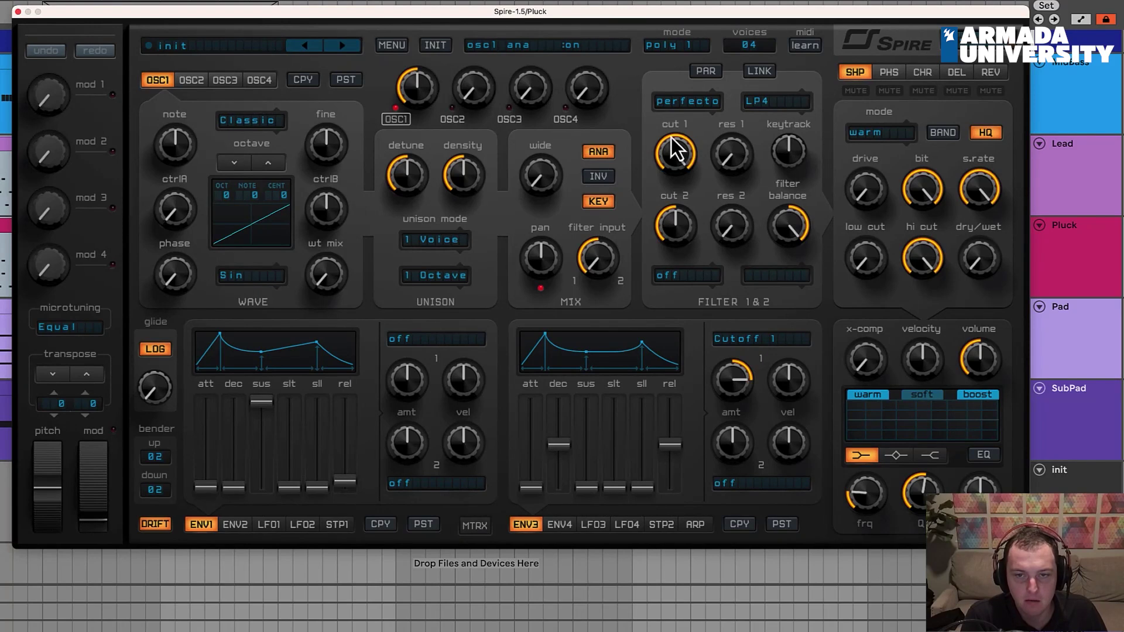
Step: Lower Spire's filter 1 cutoff to 228 and increase the envelope 3 amount that modulates Cutoff 1
{"action": "left_click", "coordinate": [674, 149]}
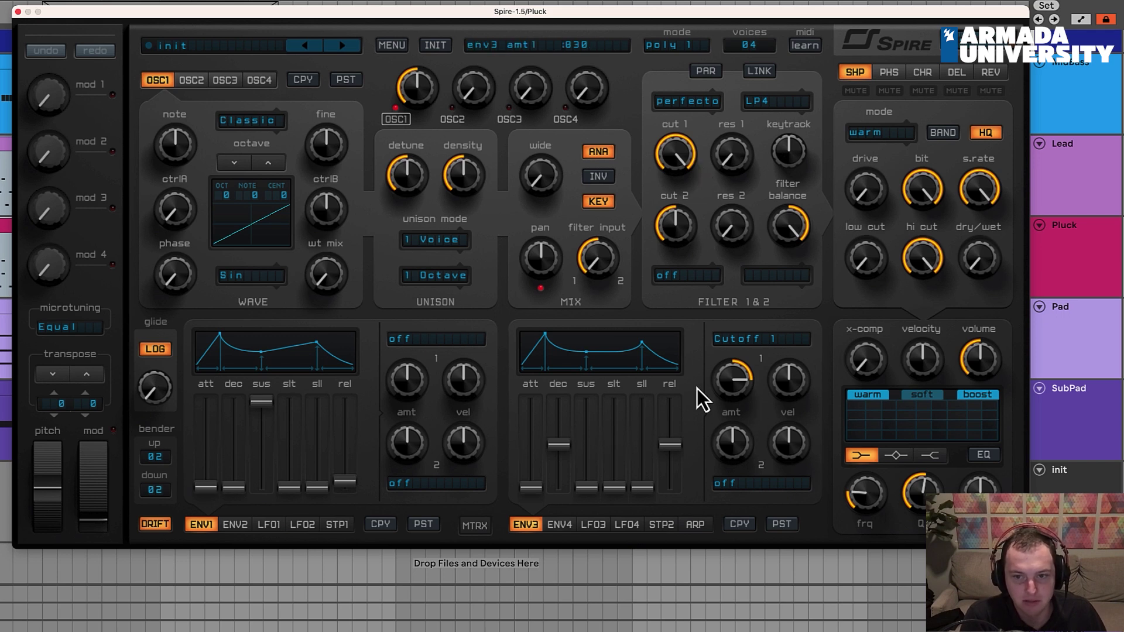
{"action": "left_click_drag", "start_coordinate": [679, 164], "coordinate": [675, 220]}
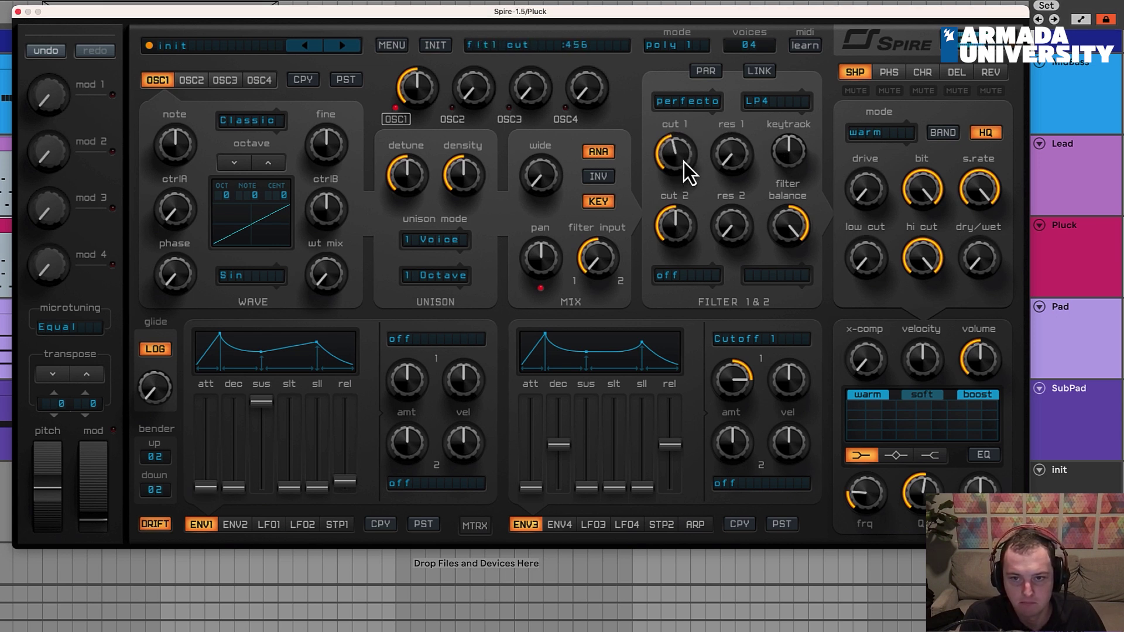
{"action": "left_click_drag", "start_coordinate": [725, 370], "coordinate": [717, 304]}
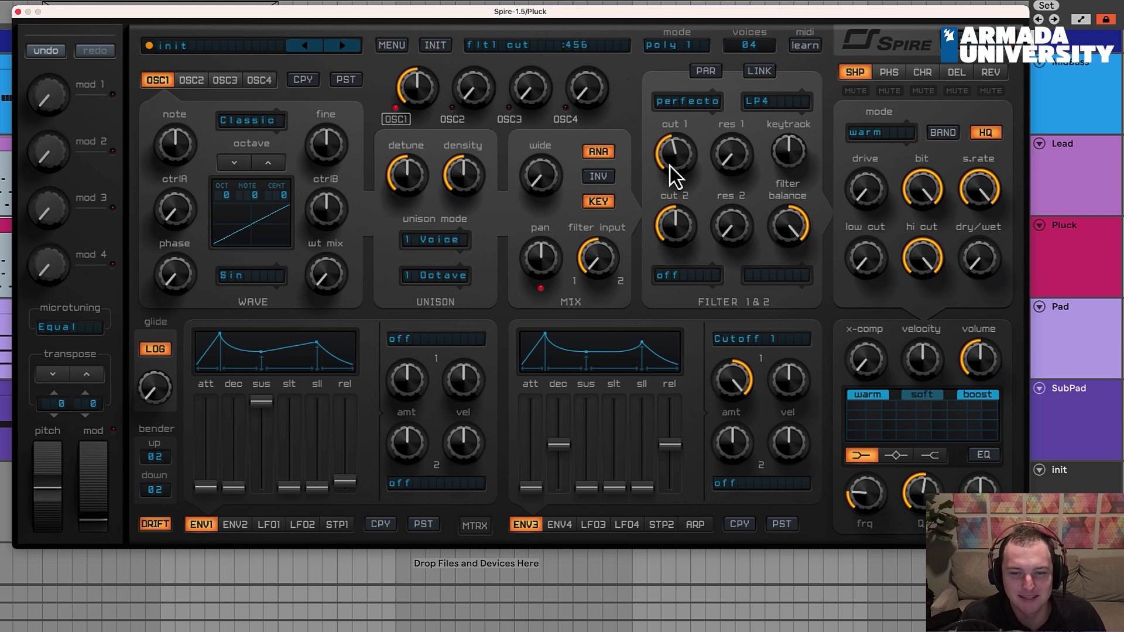
{"action": "left_click_drag", "start_coordinate": [672, 159], "coordinate": [669, 160]}
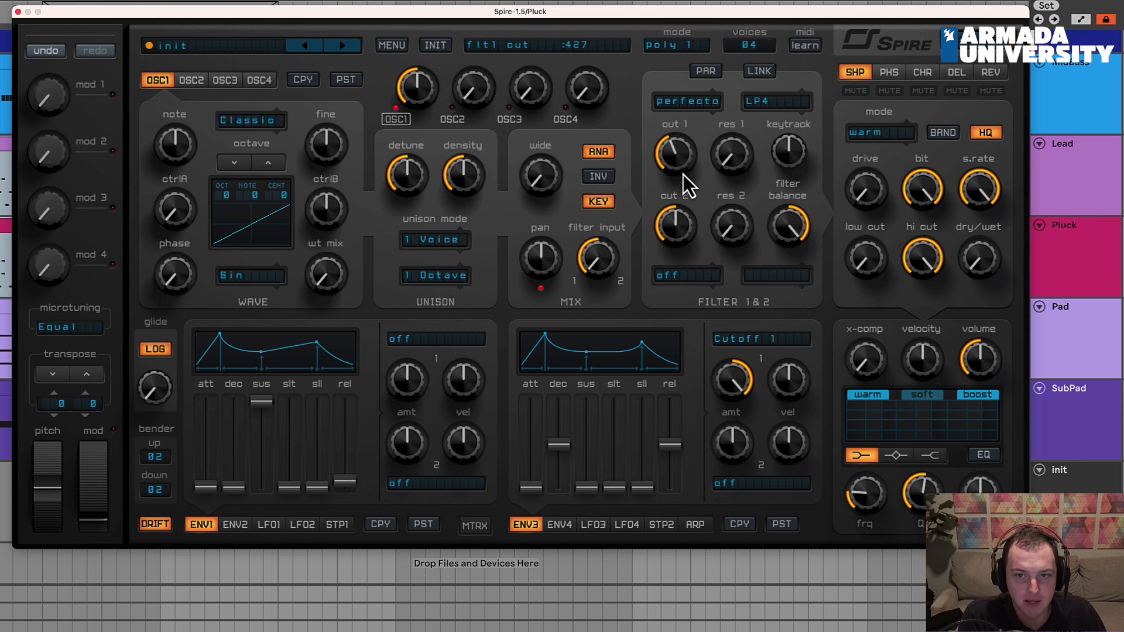
{"action": "left_click_drag", "start_coordinate": [683, 175], "coordinate": [688, 178]}
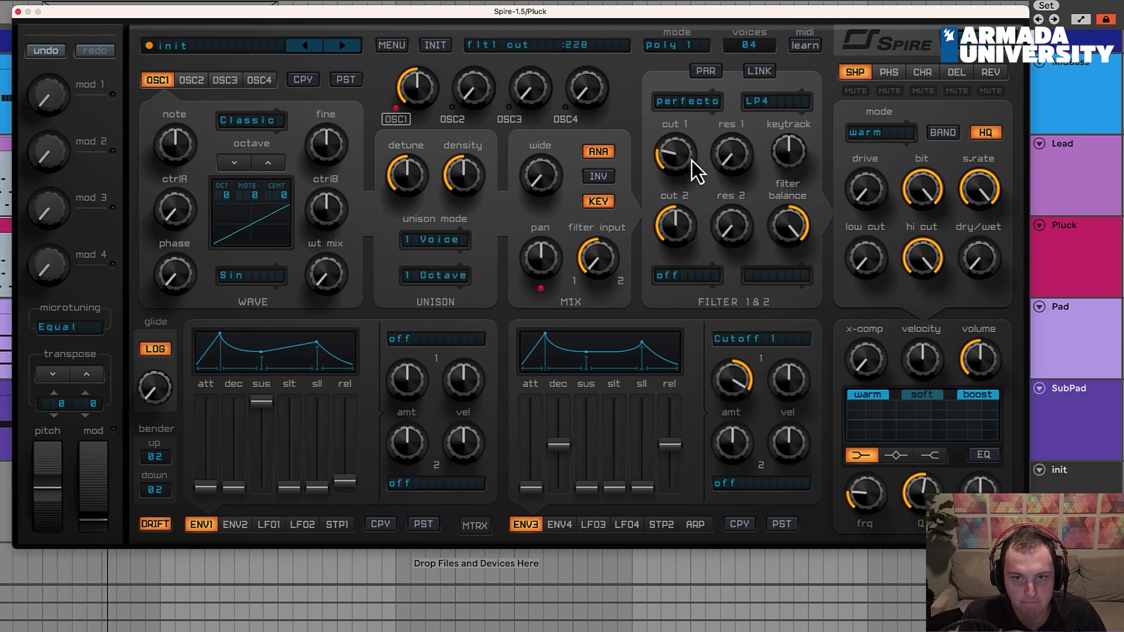
Step: Raise envelope 3's decay to 585 and add slight resonance to filter 1
{"action": "left_click_drag", "start_coordinate": [690, 162], "coordinate": [690, 168]}
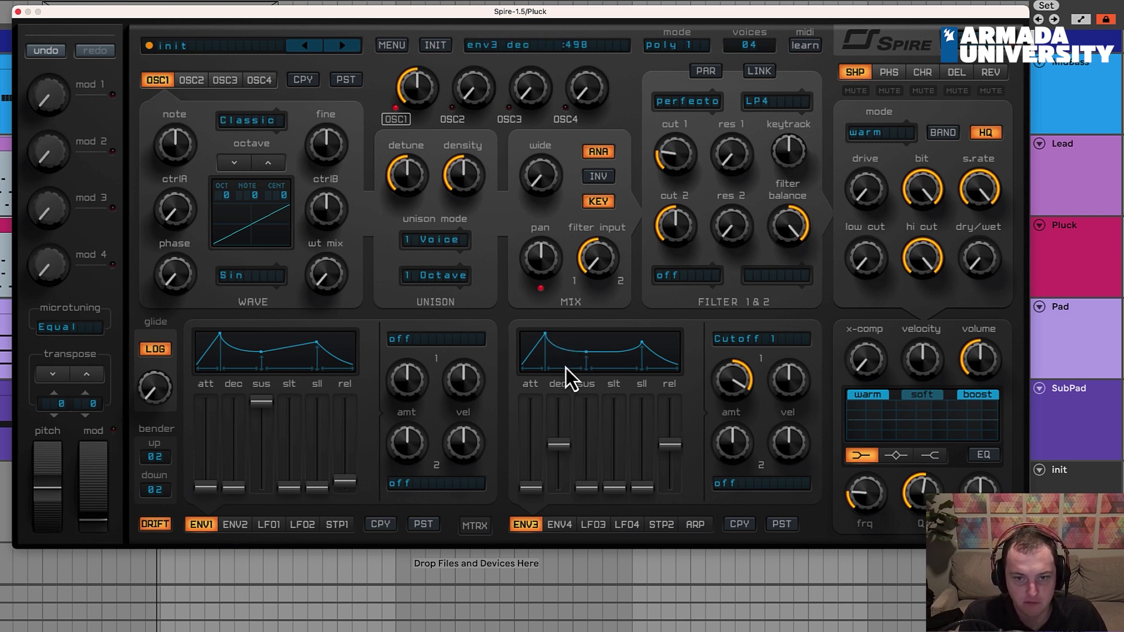
{"action": "mouse_move", "coordinate": [568, 449]}
{"action": "left_mouse_down"}
{"action": "mouse_move", "coordinate": [569, 465]}
{"action": "mouse_move", "coordinate": [564, 444]}
{"action": "left_mouse_up"}
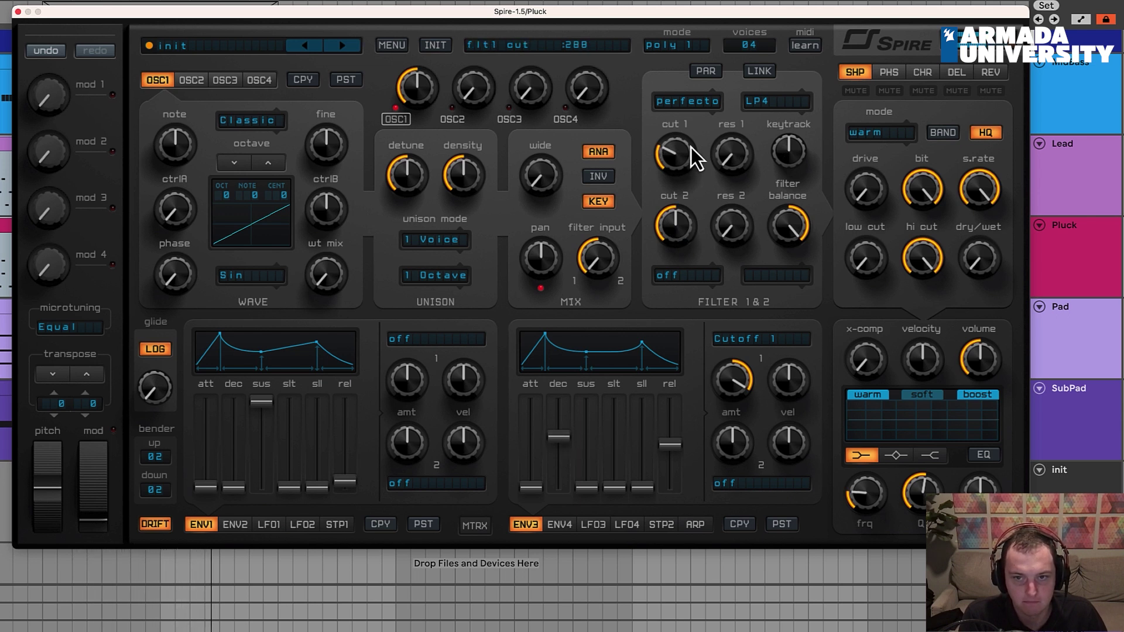
{"action": "mouse_move", "coordinate": [742, 158]}
{"action": "left_mouse_down"}
{"action": "mouse_move", "coordinate": [748, 123]}
{"action": "mouse_move", "coordinate": [743, 152]}
{"action": "left_mouse_up"}
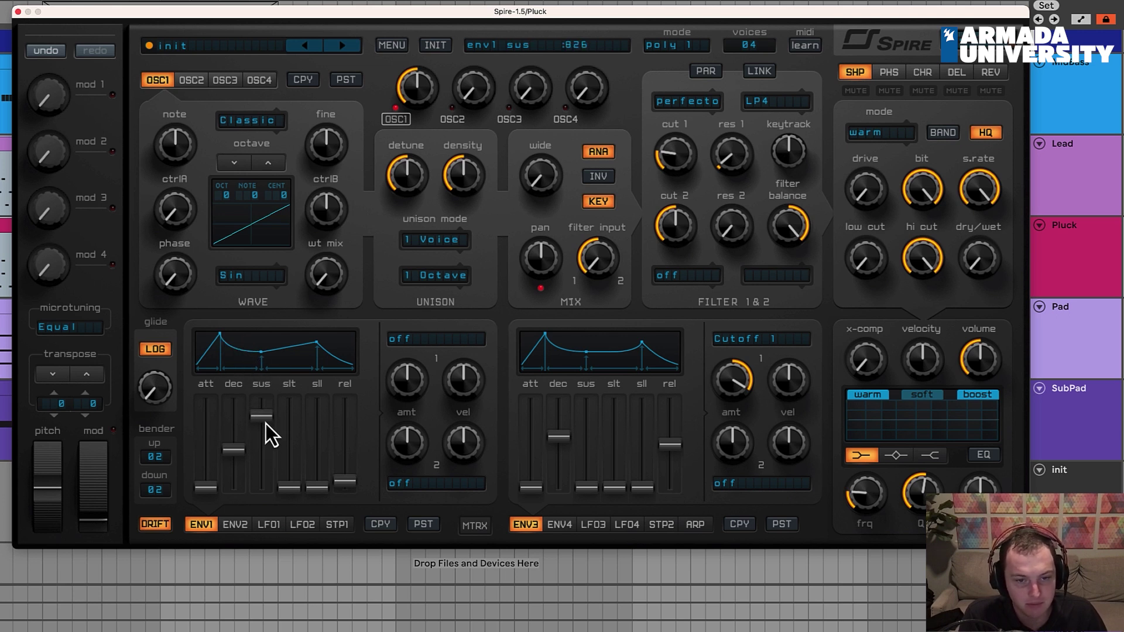
Step: Shape envelope 1 with a longer decay and a lower sustain level
{"action": "mouse_move", "coordinate": [266, 415]}
{"action": "left_mouse_down"}
{"action": "mouse_move", "coordinate": [266, 392]}
{"action": "mouse_move", "coordinate": [267, 444]}
{"action": "mouse_move", "coordinate": [266, 431]}
{"action": "left_mouse_up"}
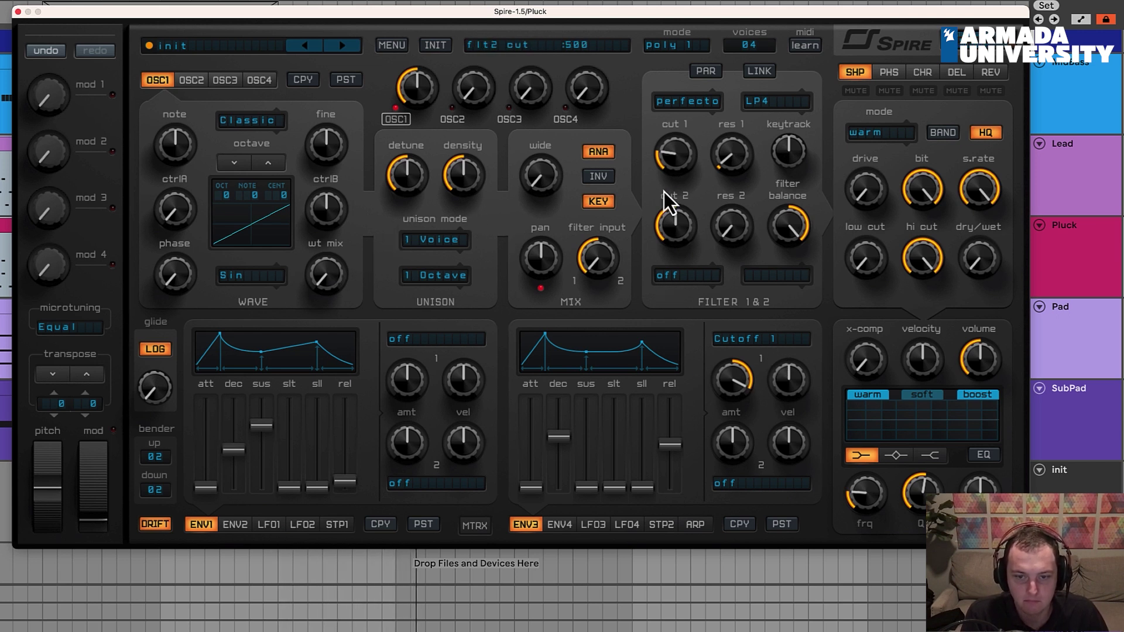
{"action": "left_click_drag", "start_coordinate": [662, 202], "coordinate": [701, 181]}
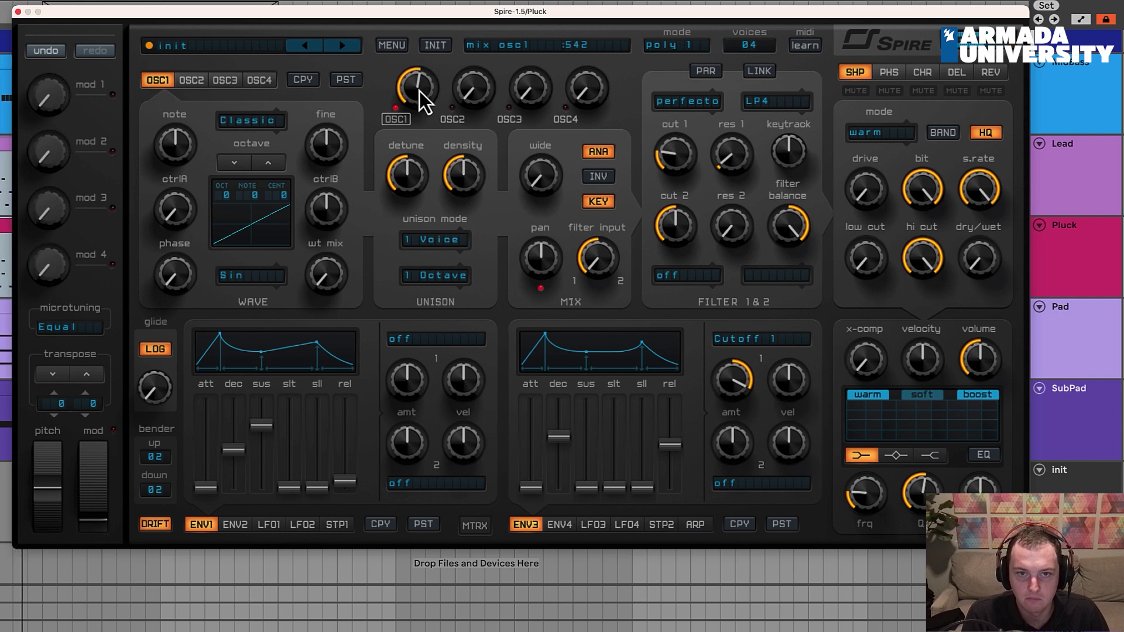
{"action": "left_click", "coordinate": [420, 243]}
{"action": "left_click", "coordinate": [423, 269]}
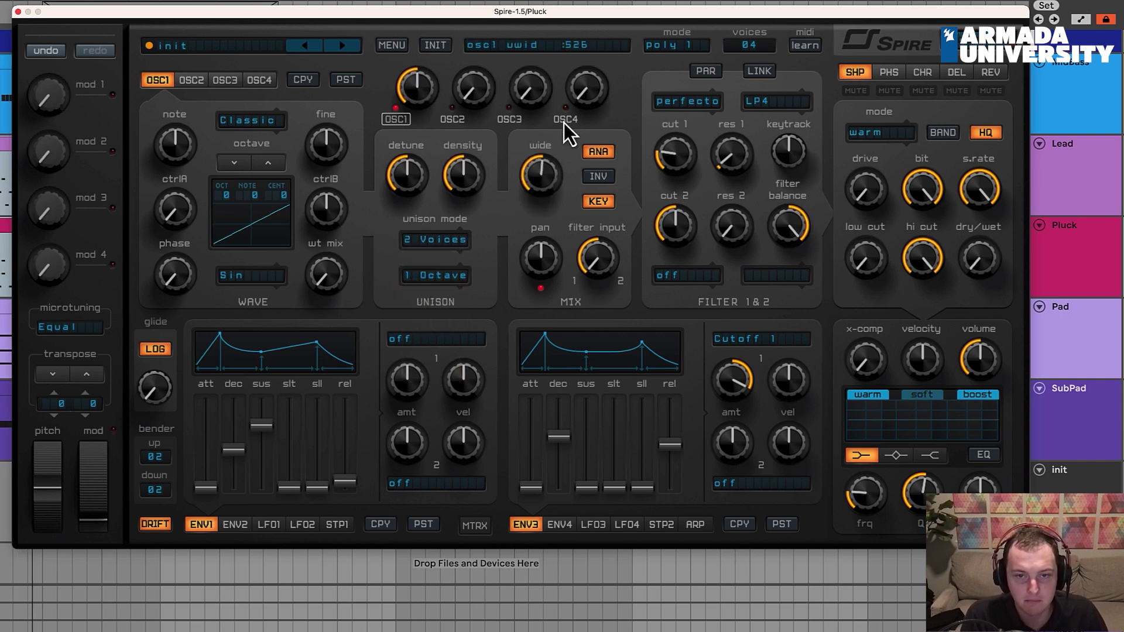
{"action": "left_click_drag", "start_coordinate": [590, 103], "coordinate": [563, 201]}
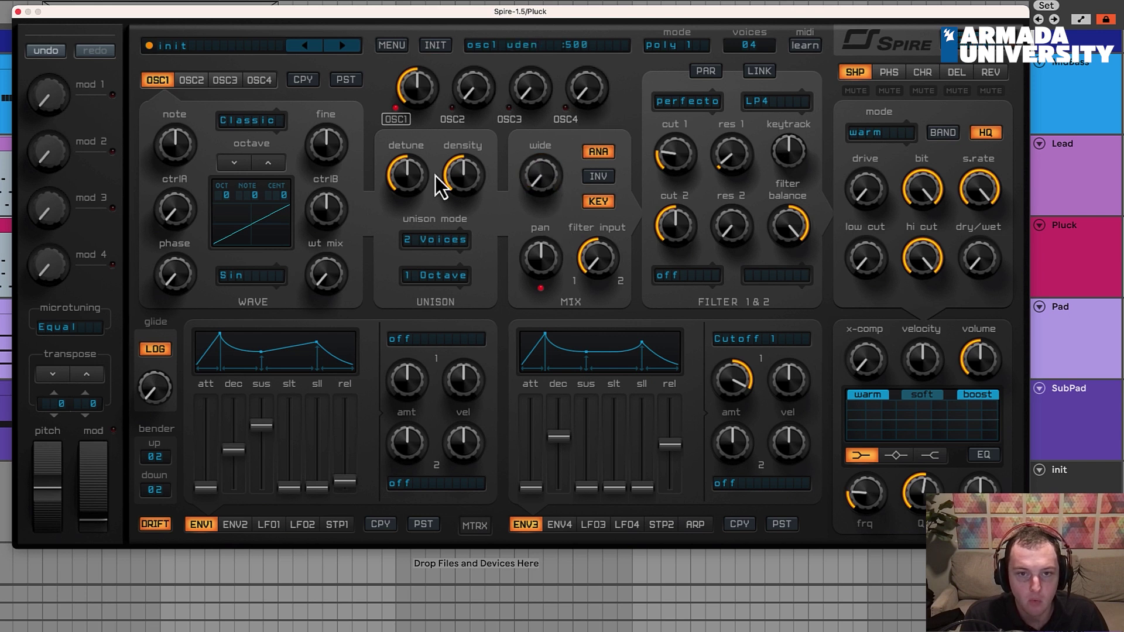
{"action": "left_click", "coordinate": [417, 239]}
{"action": "left_click", "coordinate": [420, 251]}
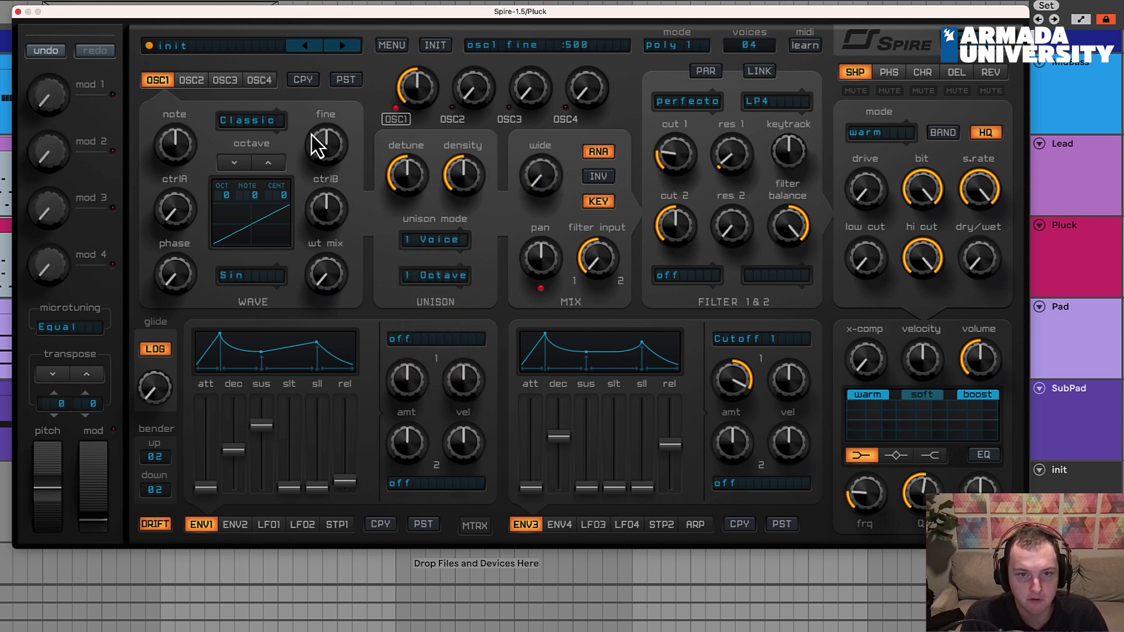
Step: Bring in oscillator 2 and set its unison mode to 2 Voices
{"action": "left_click", "coordinate": [191, 80]}
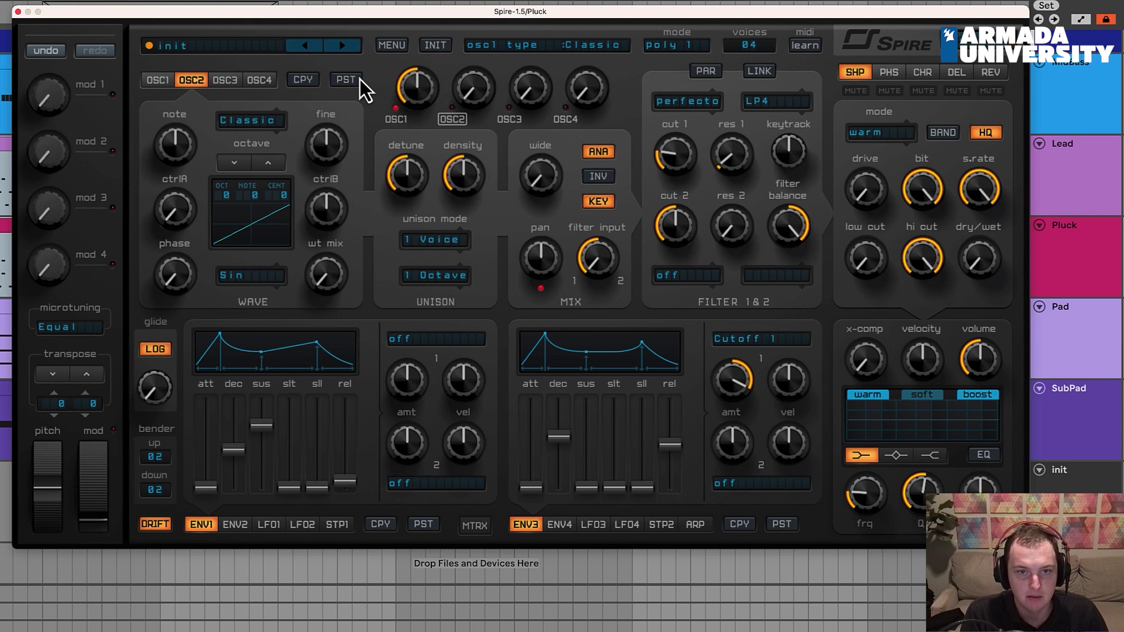
{"action": "left_click_drag", "start_coordinate": [477, 108], "coordinate": [499, 48]}
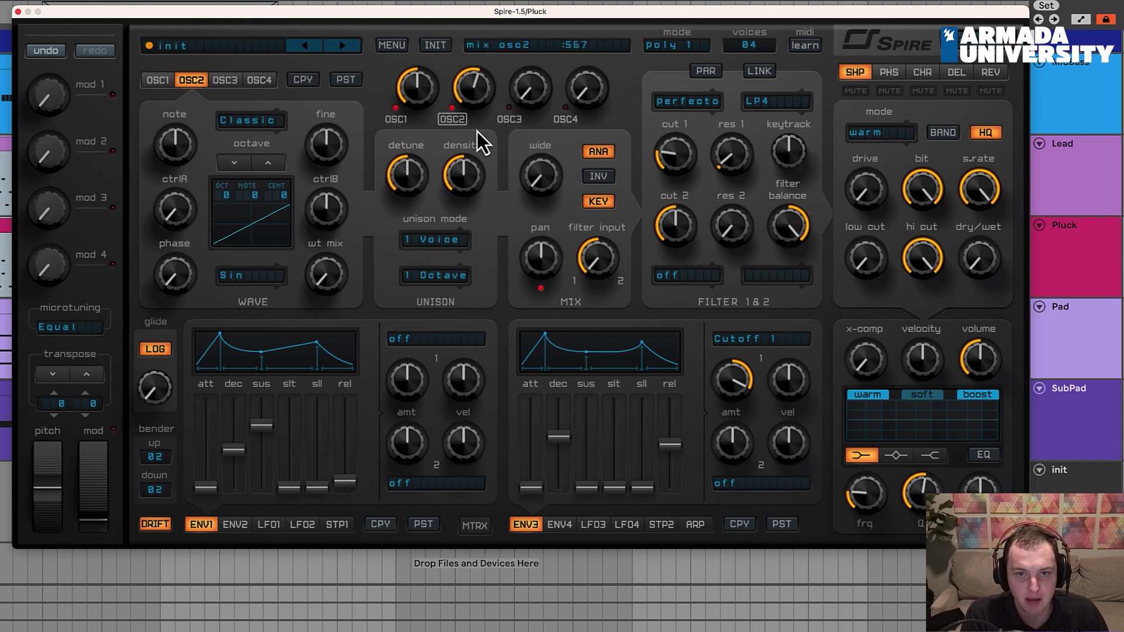
{"action": "left_click", "coordinate": [441, 238]}
{"action": "left_click", "coordinate": [441, 270]}
Step: Set oscillator 2 to full width with reduced detune, and lower its mix level to 121
{"action": "left_click_drag", "start_coordinate": [539, 176], "coordinate": [477, 141]}
{"action": "left_click_drag", "start_coordinate": [540, 175], "coordinate": [545, 191]}
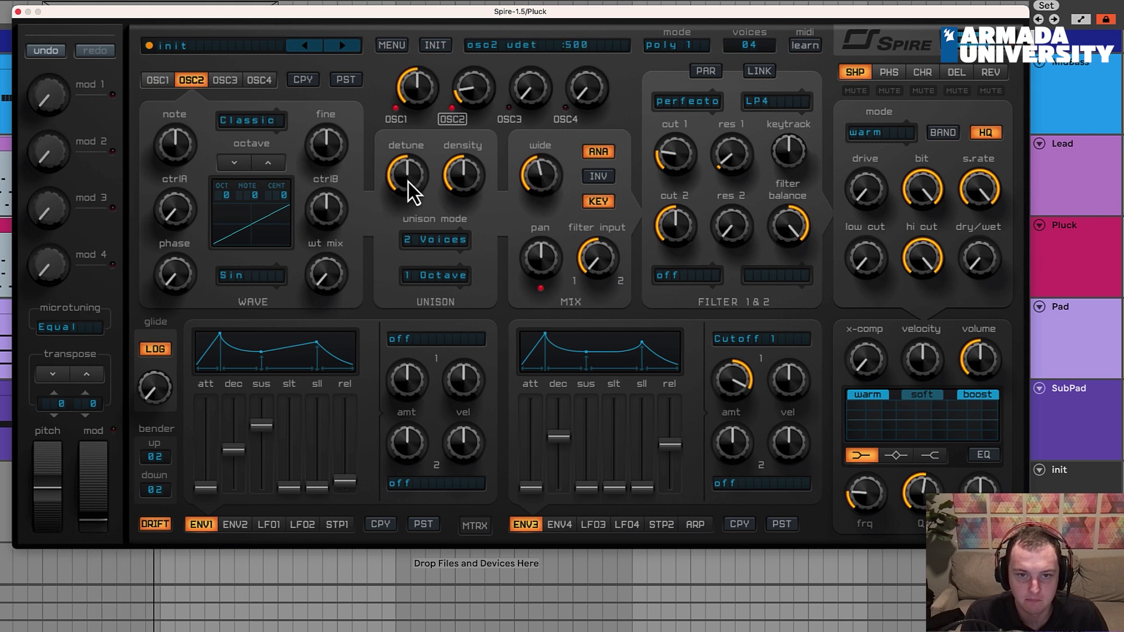
{"action": "left_click_drag", "start_coordinate": [408, 179], "coordinate": [408, 190]}
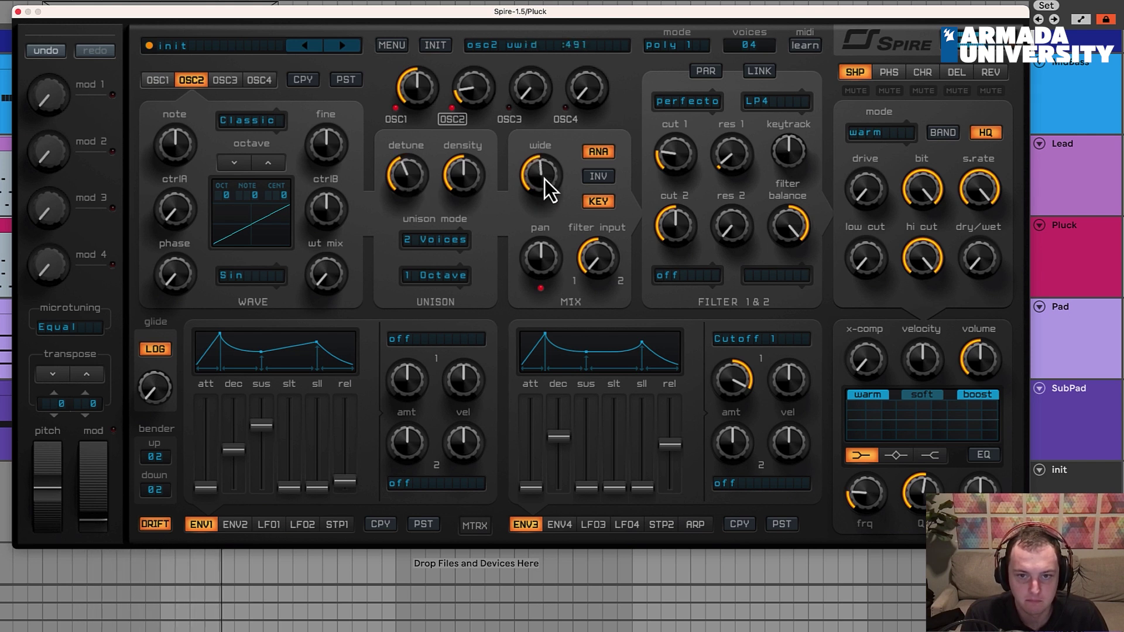
{"action": "left_click_drag", "start_coordinate": [548, 170], "coordinate": [561, 120]}
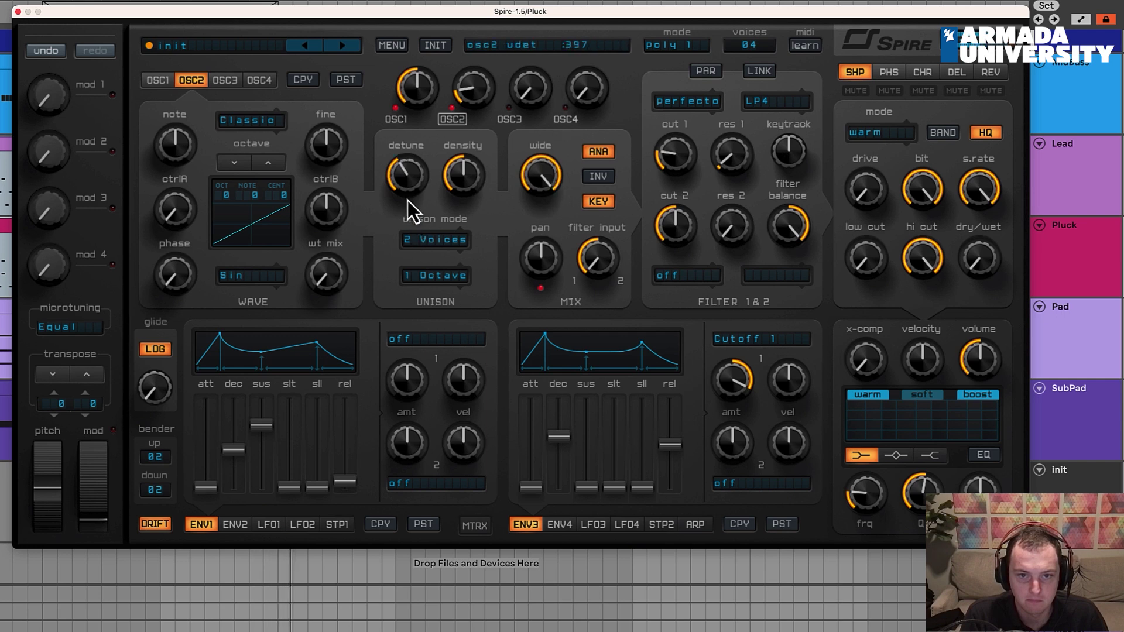
{"action": "mouse_move", "coordinate": [473, 94]}
{"action": "left_mouse_down"}
{"action": "mouse_move", "coordinate": [479, 111]}
{"action": "mouse_move", "coordinate": [469, 114]}
{"action": "mouse_move", "coordinate": [483, 90]}
{"action": "left_mouse_up"}
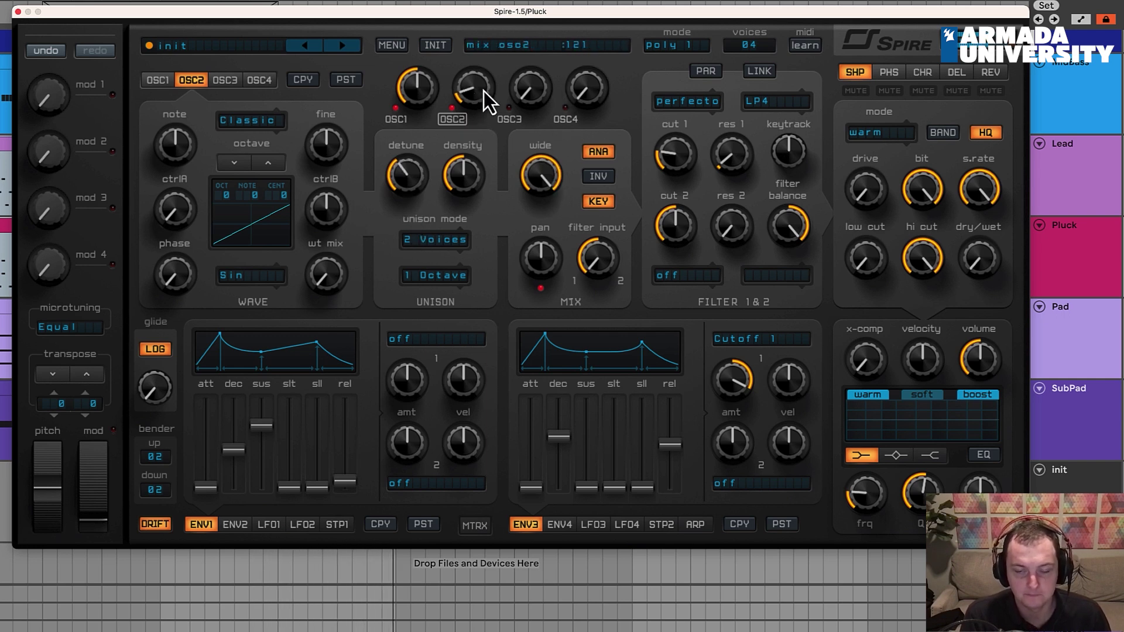
{"action": "left_click", "coordinate": [164, 82]}
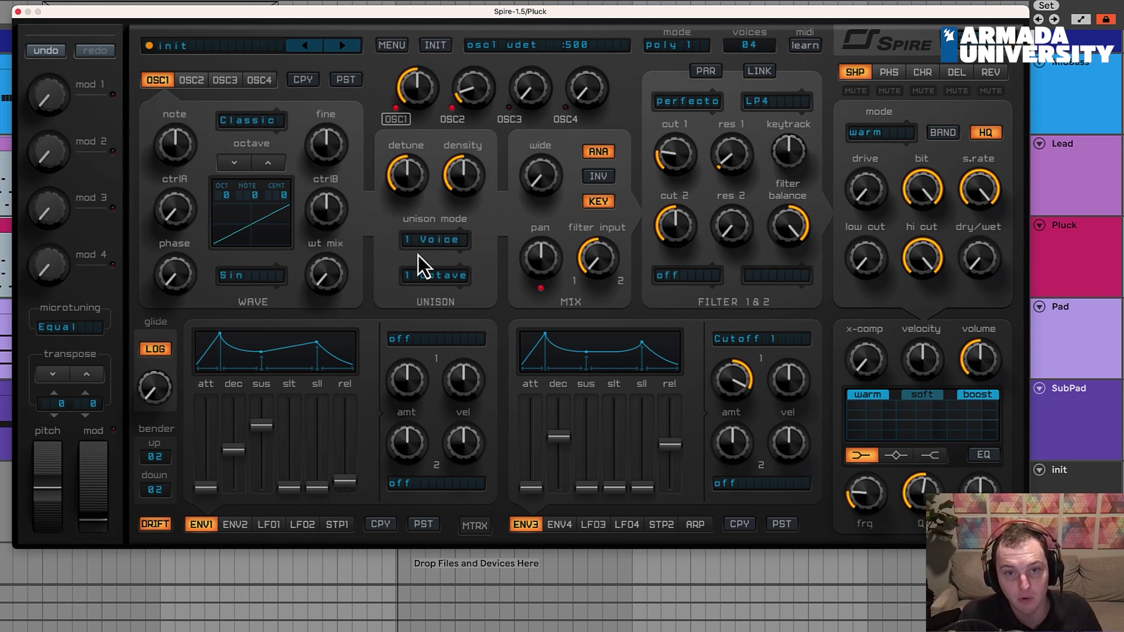
{"action": "left_click", "coordinate": [193, 82]}
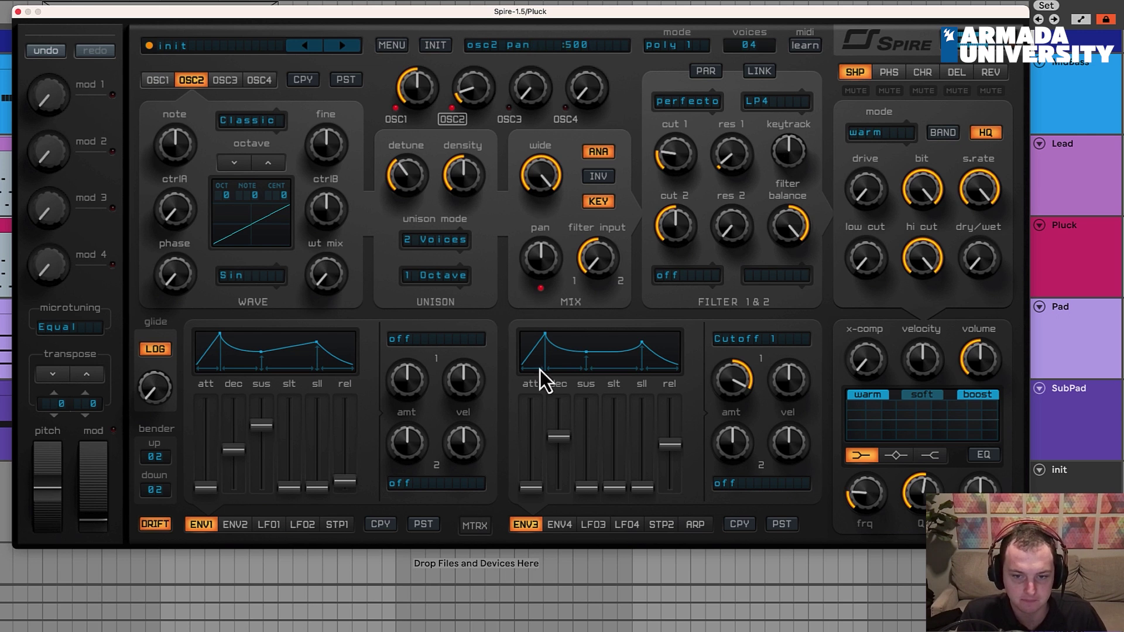
Step: Shape envelope 4 with zero sustain, zero release and a short decay of 115
{"action": "left_click", "coordinate": [556, 520]}
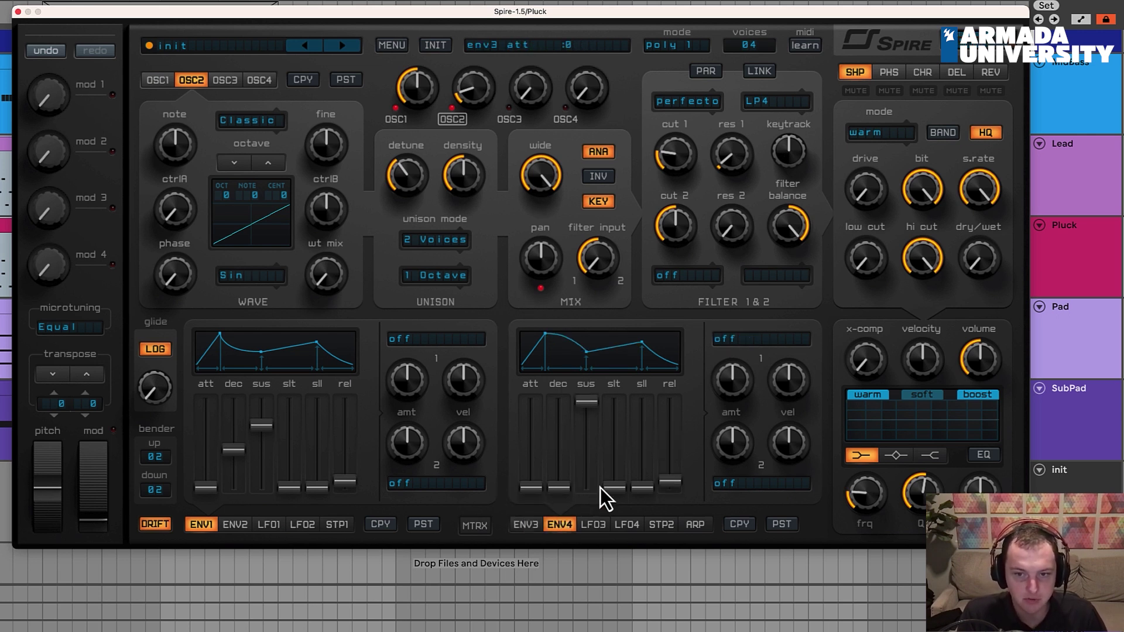
{"action": "left_click", "coordinate": [525, 522]}
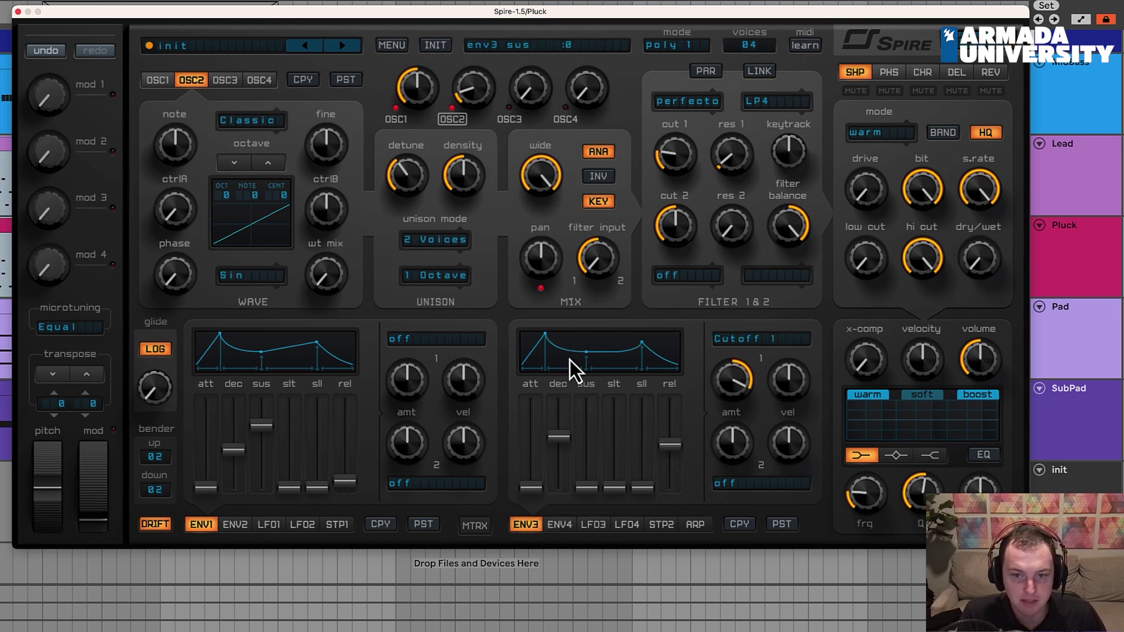
{"action": "left_click", "coordinate": [559, 524]}
{"action": "left_click_drag", "start_coordinate": [596, 399], "coordinate": [580, 531]}
{"action": "left_click_drag", "start_coordinate": [669, 481], "coordinate": [687, 605]}
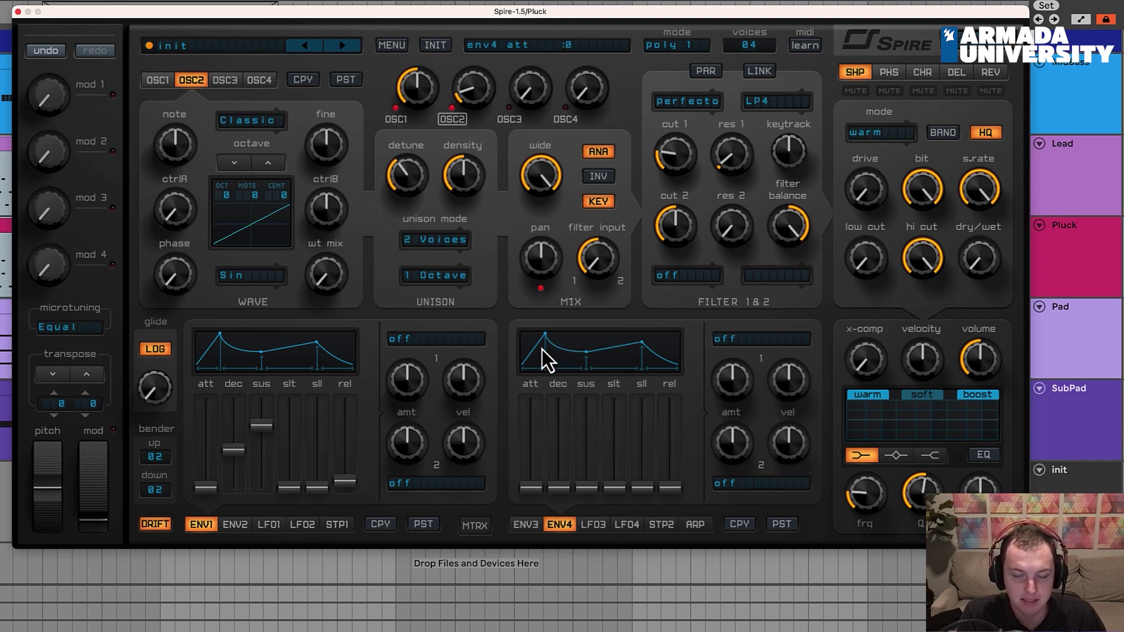
{"action": "left_click_drag", "start_coordinate": [564, 489], "coordinate": [564, 479]}
Step: Assign envelope 4 to modulate Cutoff 1 and set its amount to 679
{"action": "left_click_drag", "start_coordinate": [682, 158], "coordinate": [771, 341]}
{"action": "left_click", "coordinate": [532, 525]}
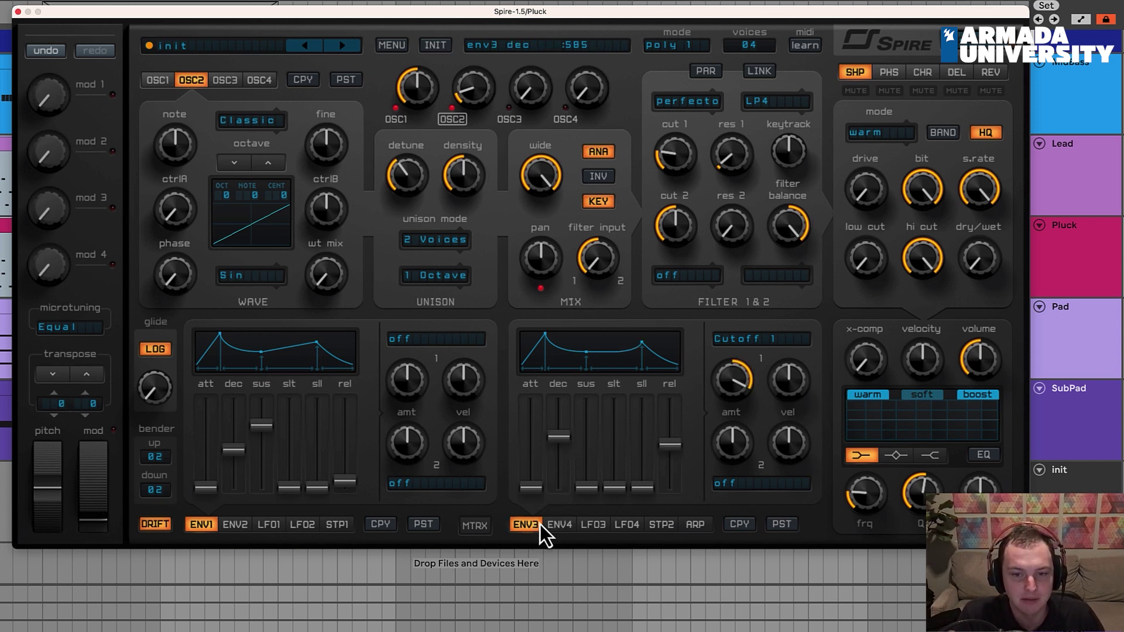
{"action": "left_click", "coordinate": [560, 524]}
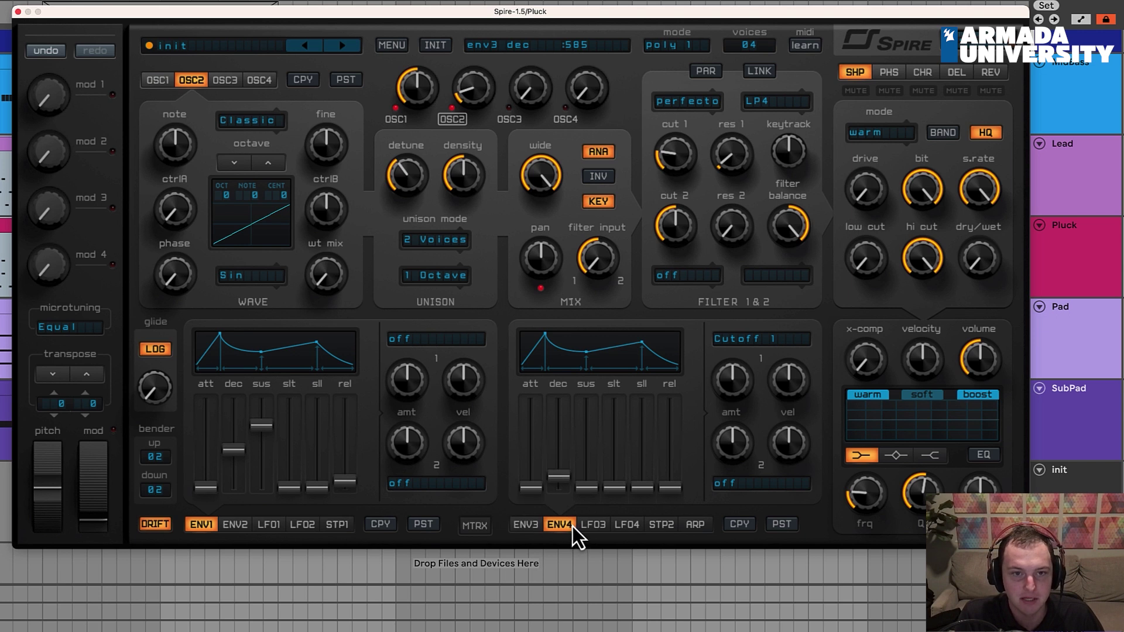
{"action": "left_click", "coordinate": [531, 525]}
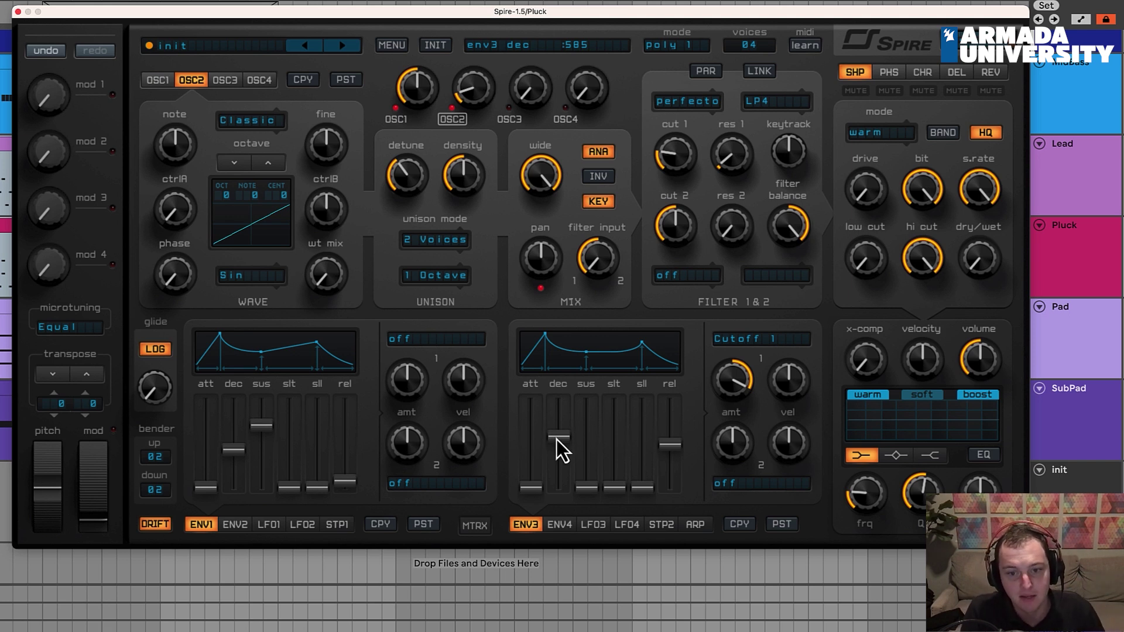
{"action": "left_click", "coordinate": [559, 525]}
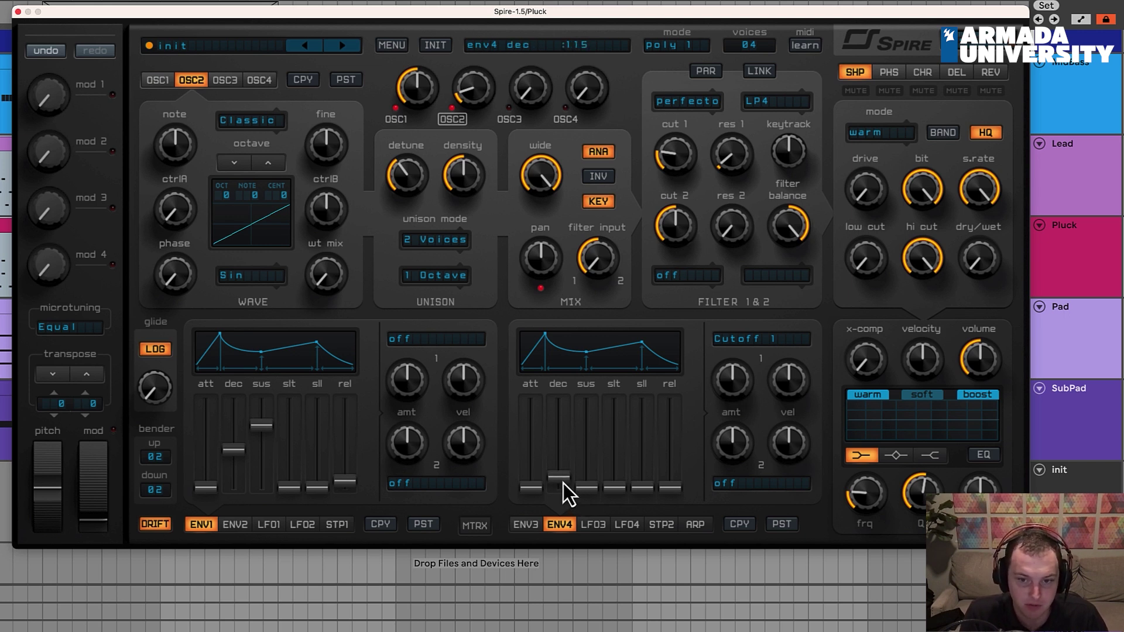
{"action": "mouse_move", "coordinate": [727, 381]}
{"action": "left_mouse_down"}
{"action": "mouse_move", "coordinate": [736, 355]}
{"action": "mouse_move", "coordinate": [731, 406]}
{"action": "mouse_move", "coordinate": [739, 334]}
{"action": "mouse_move", "coordinate": [729, 392]}
{"action": "left_mouse_up"}
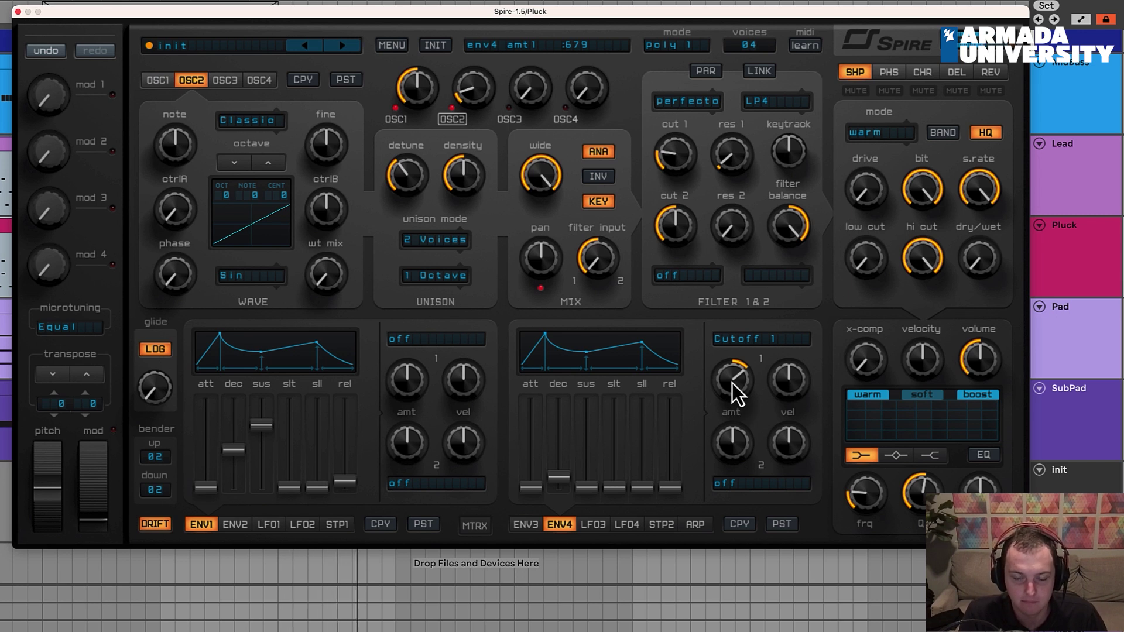
{"action": "left_click", "coordinate": [526, 528]}
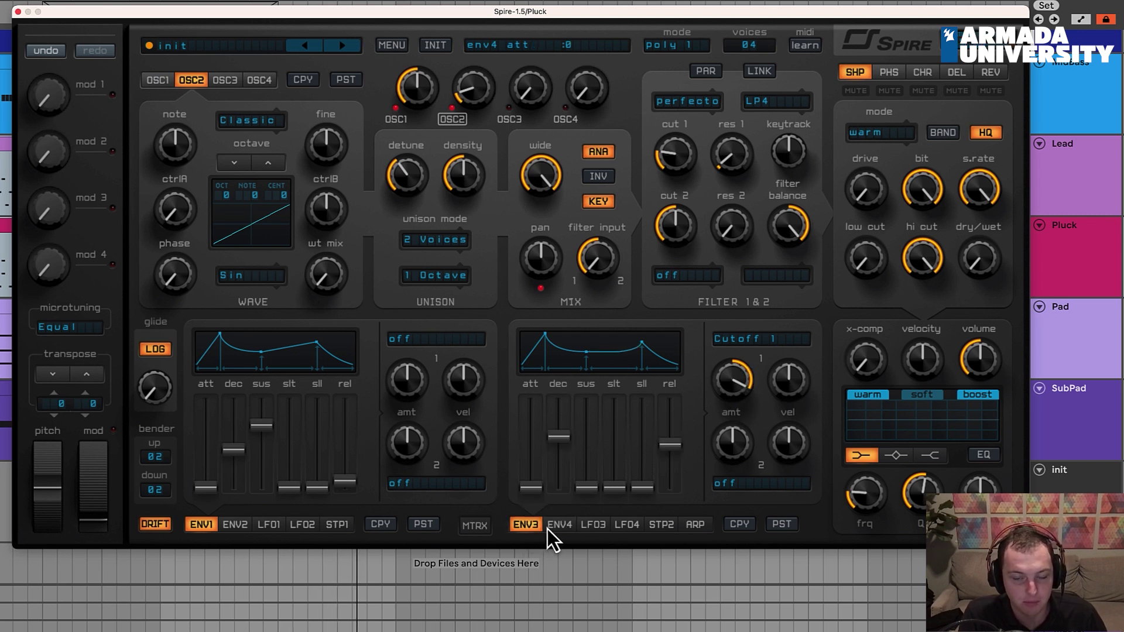
{"action": "left_click", "coordinate": [552, 528]}
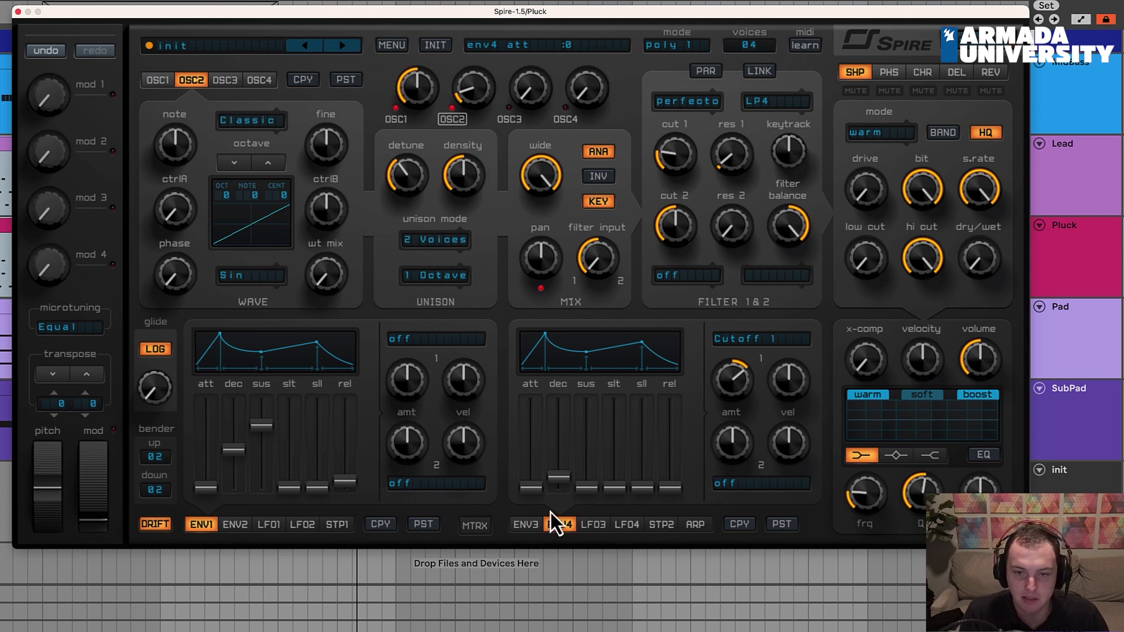
{"action": "left_click", "coordinate": [526, 529]}
{"action": "left_click", "coordinate": [556, 528]}
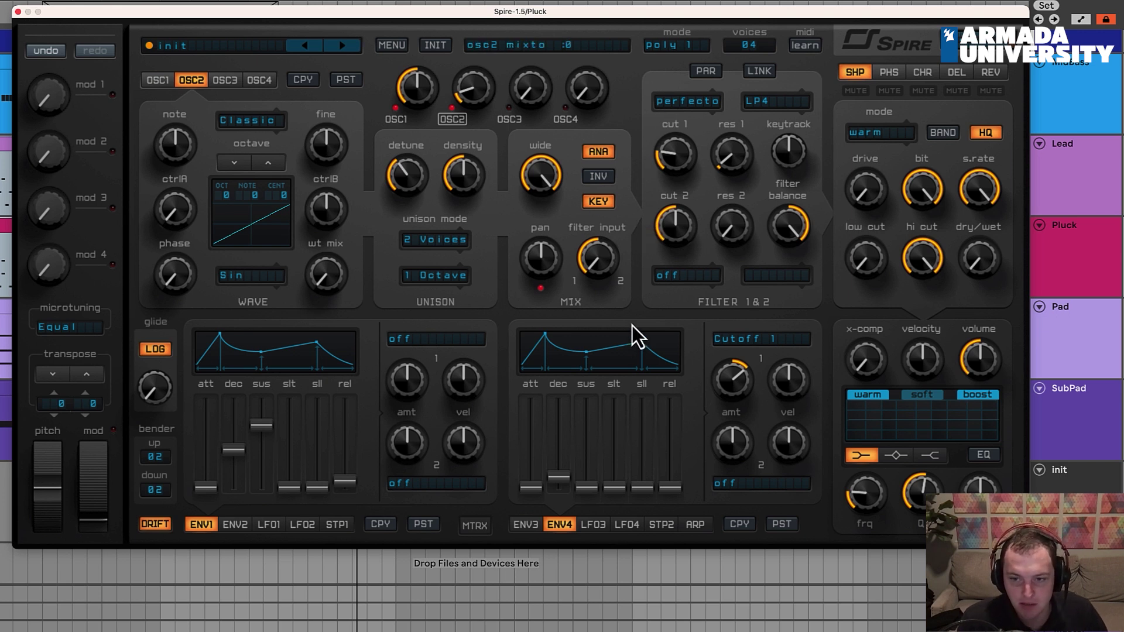
Step: Raise oscillator 1's phase to about 89
{"action": "left_click", "coordinate": [151, 80]}
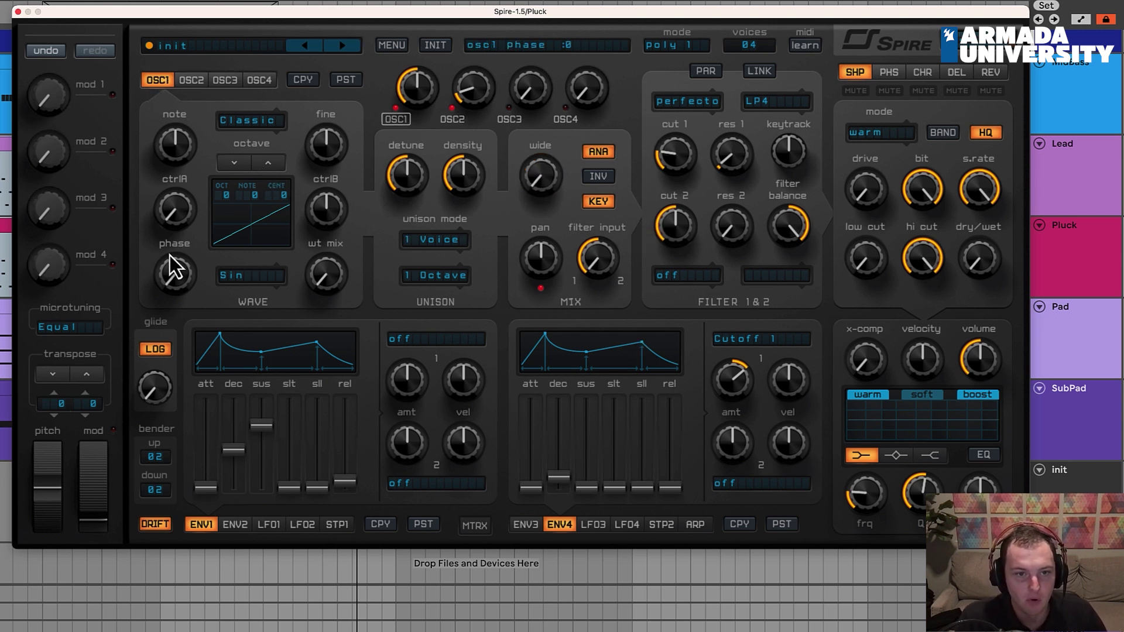
{"action": "left_click_drag", "start_coordinate": [170, 265], "coordinate": [175, 290]}
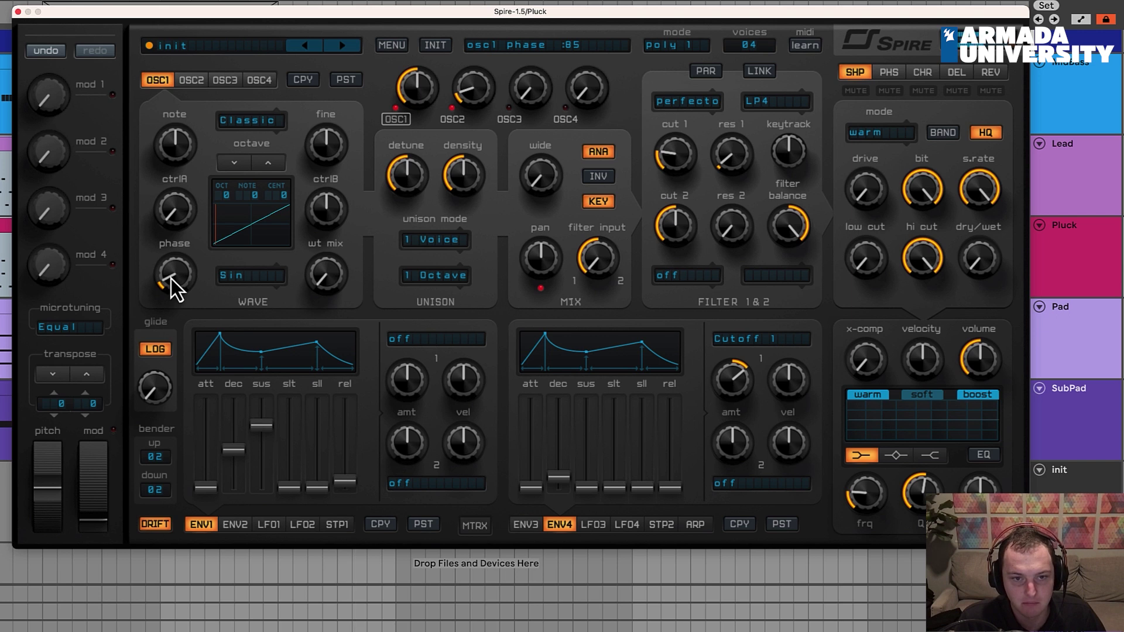
{"action": "double_click", "coordinate": [172, 275]}
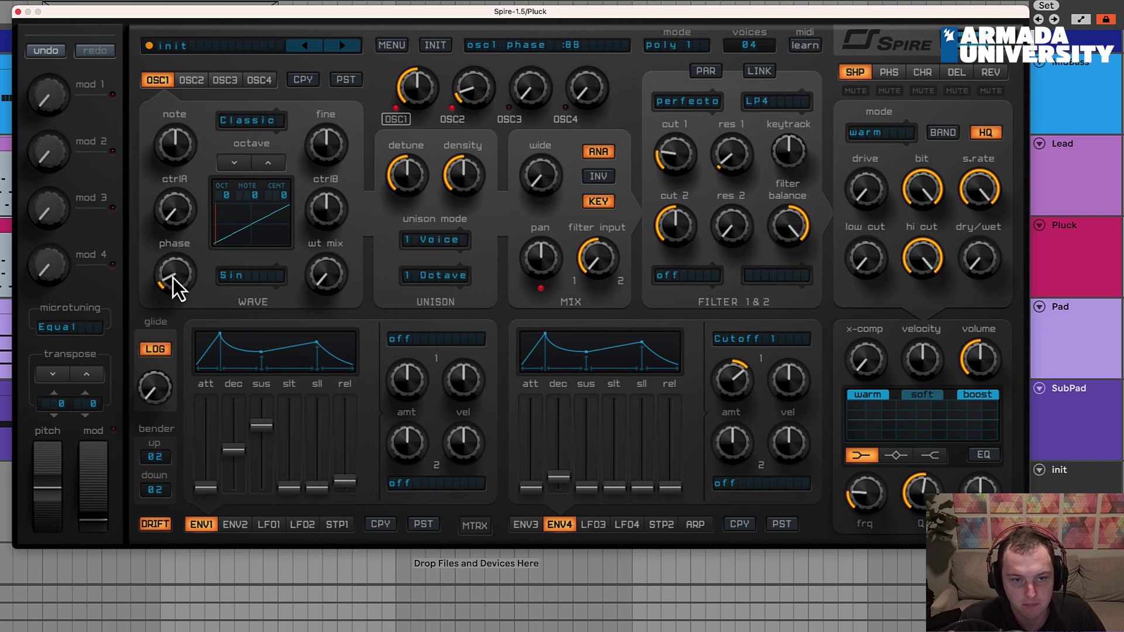
{"action": "left_click_drag", "start_coordinate": [183, 287], "coordinate": [185, 291]}
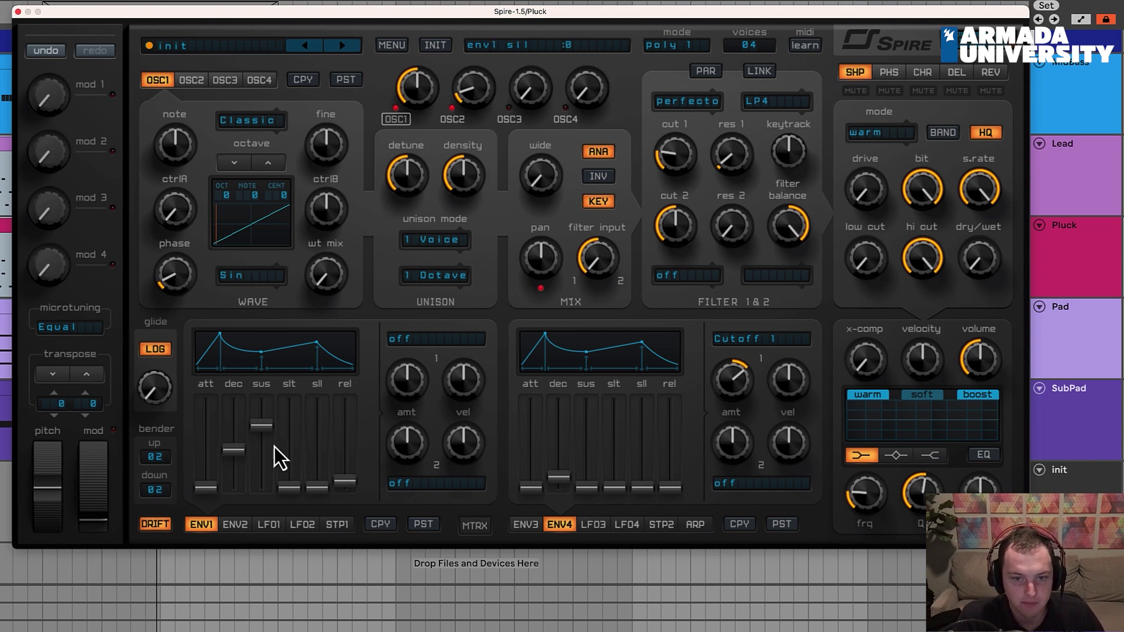
{"action": "left_click", "coordinate": [628, 527]}
{"action": "left_click", "coordinate": [563, 528]}
{"action": "left_click", "coordinate": [529, 527]}
{"action": "left_click", "coordinate": [550, 528]}
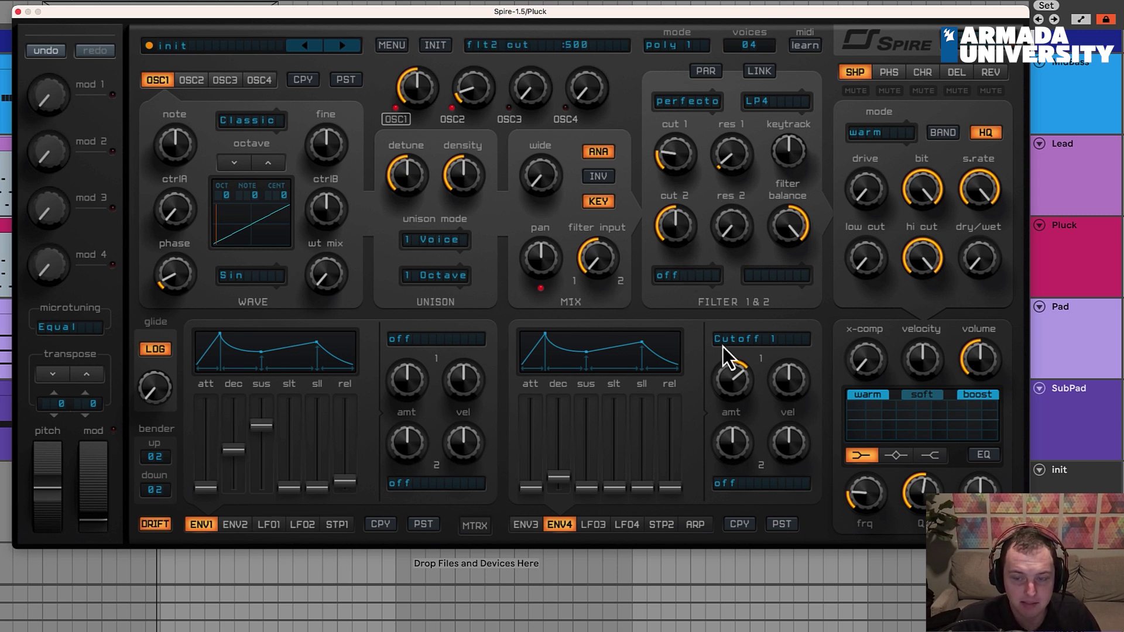
Step: Set the right delay time in Spire's delay effect to 1/8 and open the Pluck clip in the note editor
{"action": "left_click", "coordinate": [943, 71]}
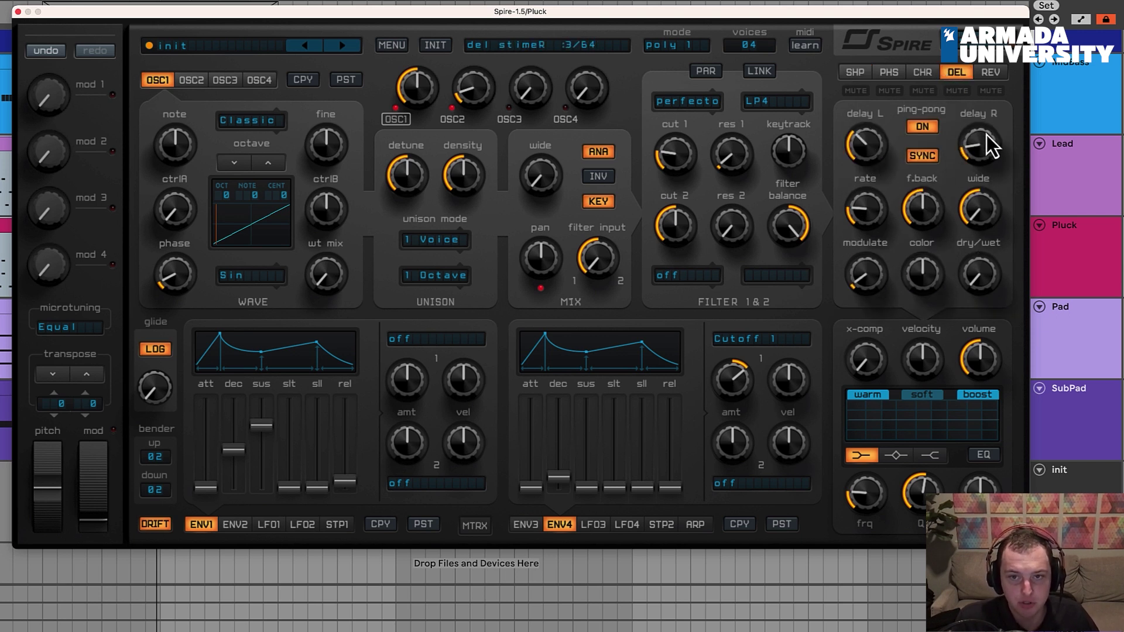
{"action": "left_click_drag", "start_coordinate": [985, 142], "coordinate": [989, 111]}
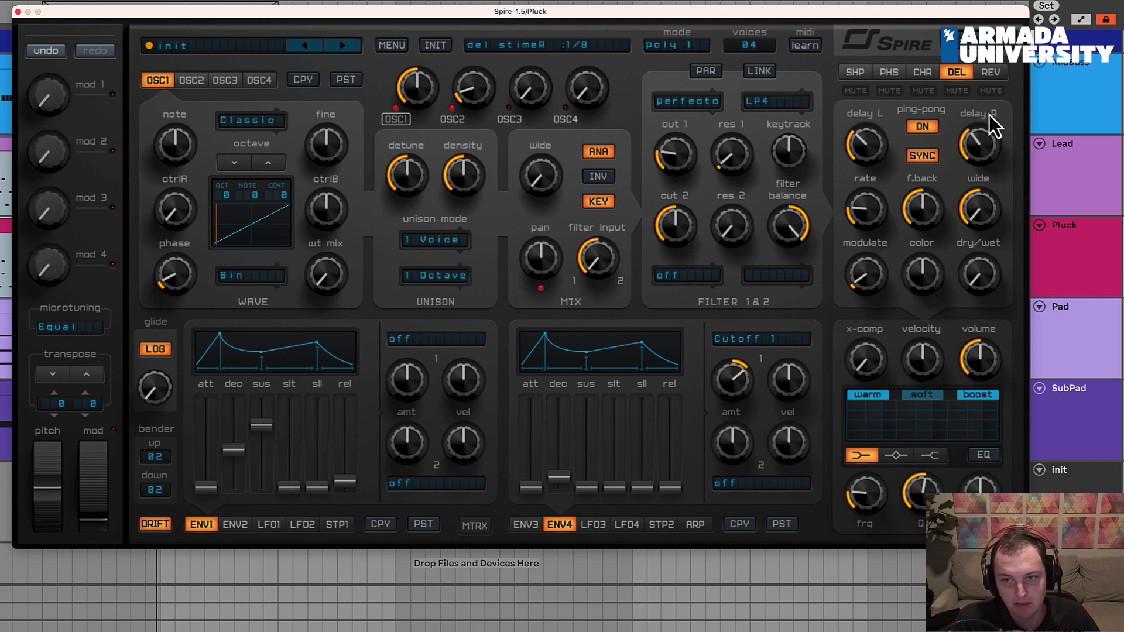
{"action": "double_click", "coordinate": [6, 226]}
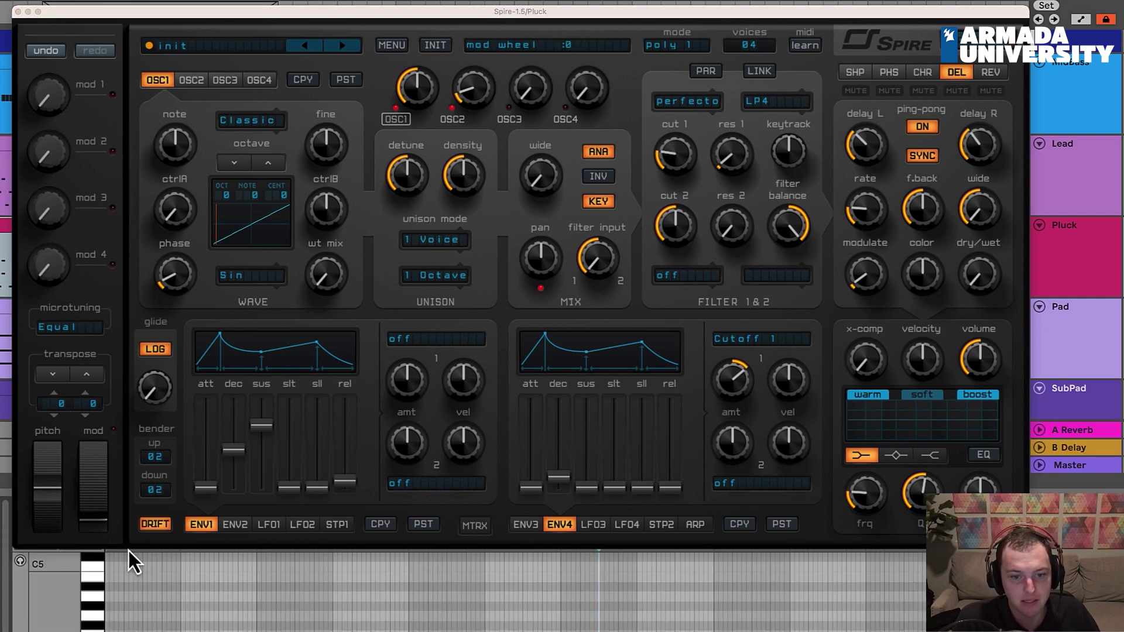
Step: Select the Pluck track, raise the delay's dry/wet to about 432 and increase its color
{"action": "scroll", "coordinate": [154, 578], "scroll_direction": "down", "scroll_amount": 3}
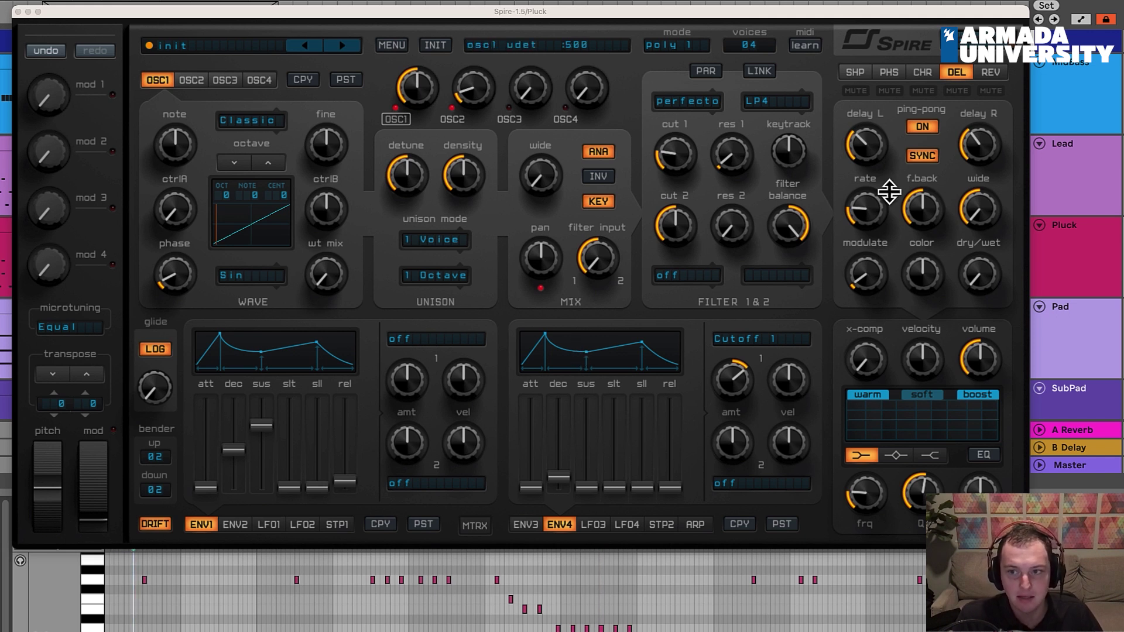
{"action": "left_click", "coordinate": [1070, 241]}
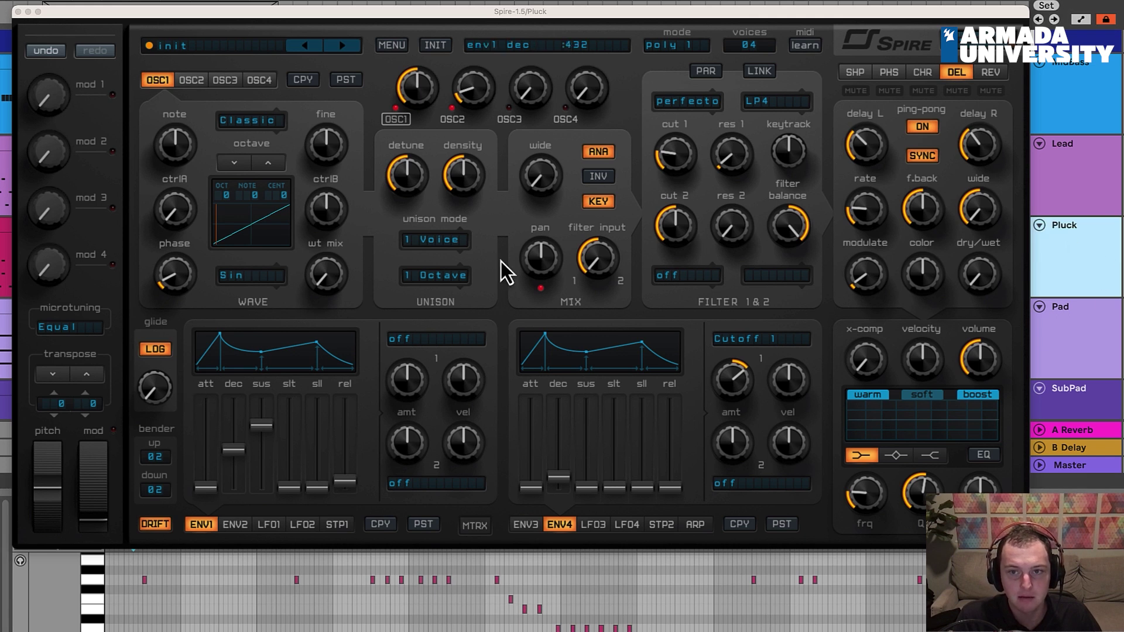
{"action": "left_click", "coordinate": [862, 144]}
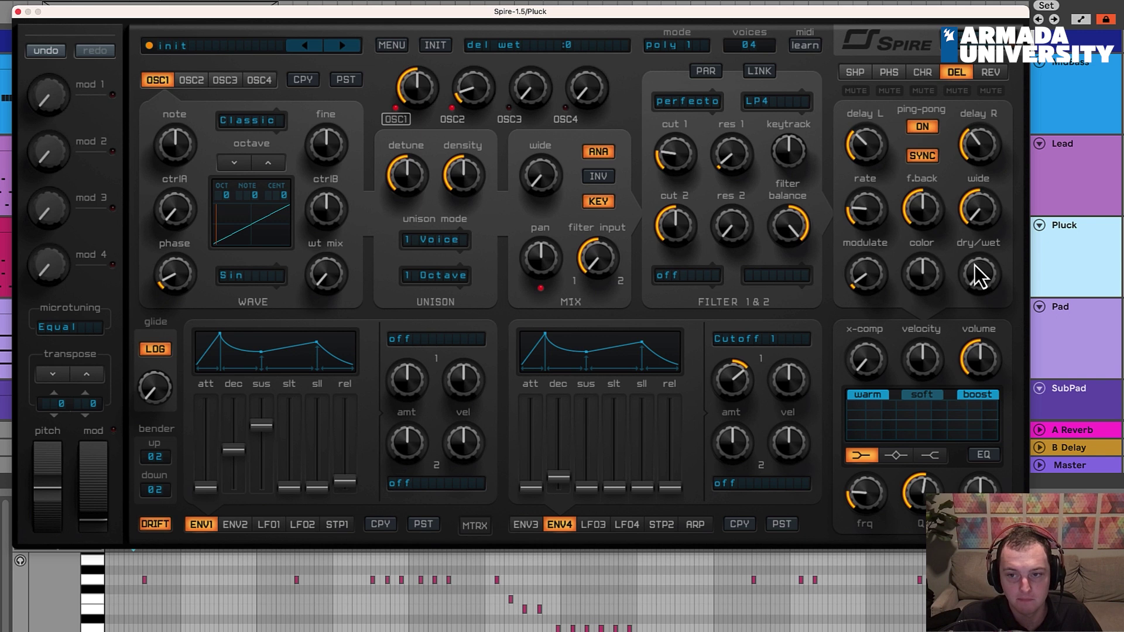
{"action": "left_click_drag", "start_coordinate": [975, 268], "coordinate": [985, 255]}
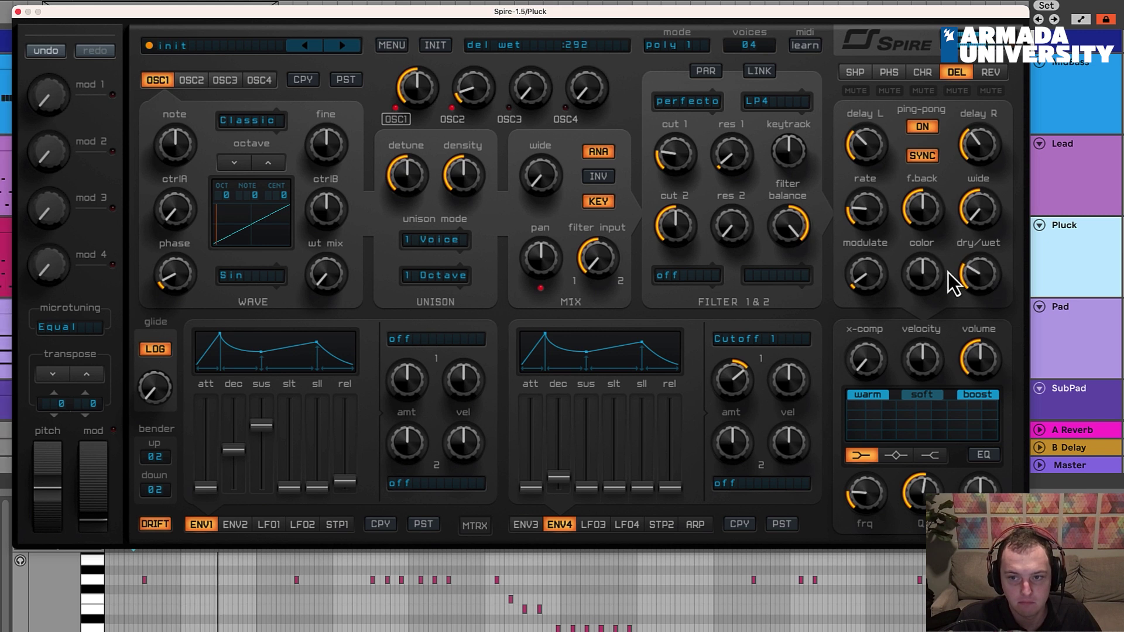
{"action": "mouse_move", "coordinate": [927, 271]}
{"action": "left_mouse_down"}
{"action": "mouse_move", "coordinate": [971, 275]}
{"action": "mouse_move", "coordinate": [934, 273]}
{"action": "left_mouse_up"}
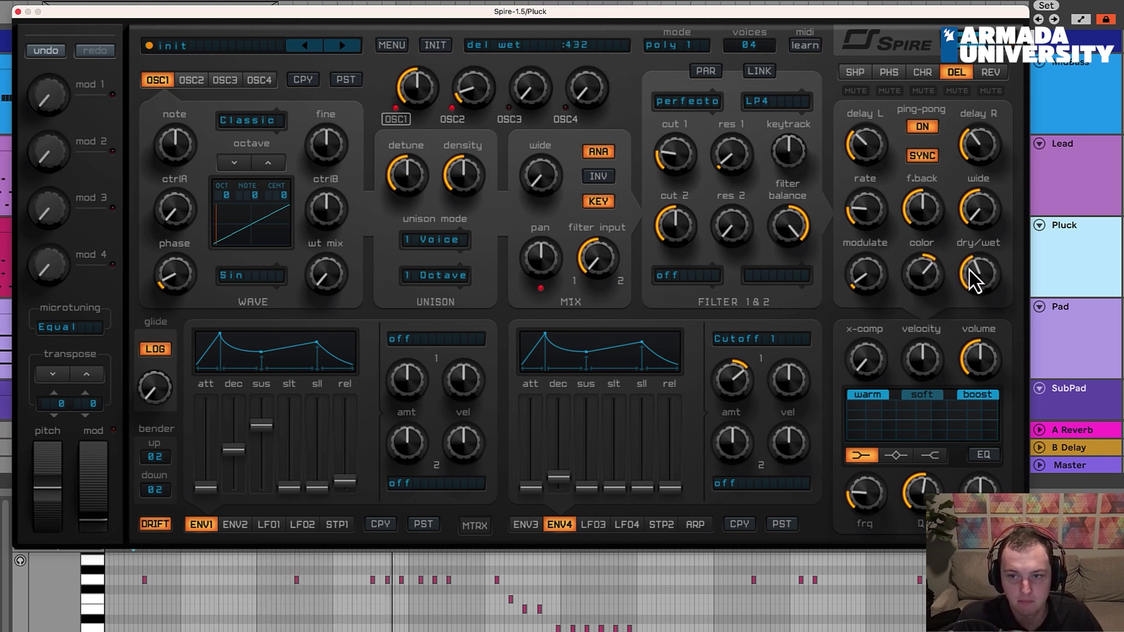
Step: Try synced delay times of 3/16 left and 1/4 right with the dry/wet at 366
{"action": "left_click_drag", "start_coordinate": [981, 151], "coordinate": [982, 149]}
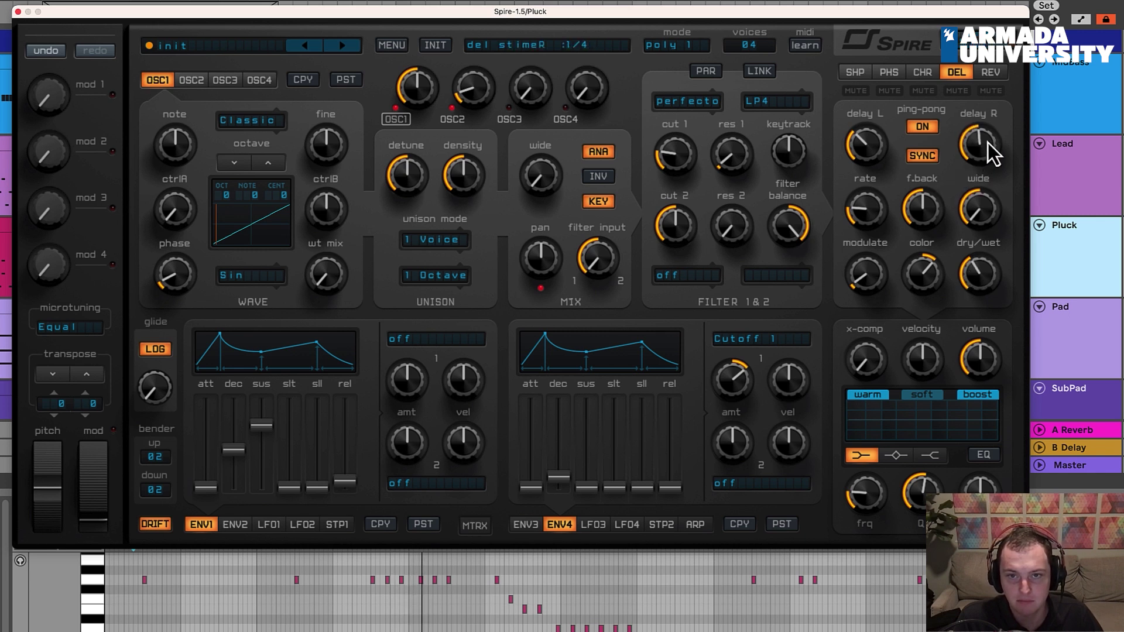
{"action": "left_click_drag", "start_coordinate": [873, 149], "coordinate": [876, 138]}
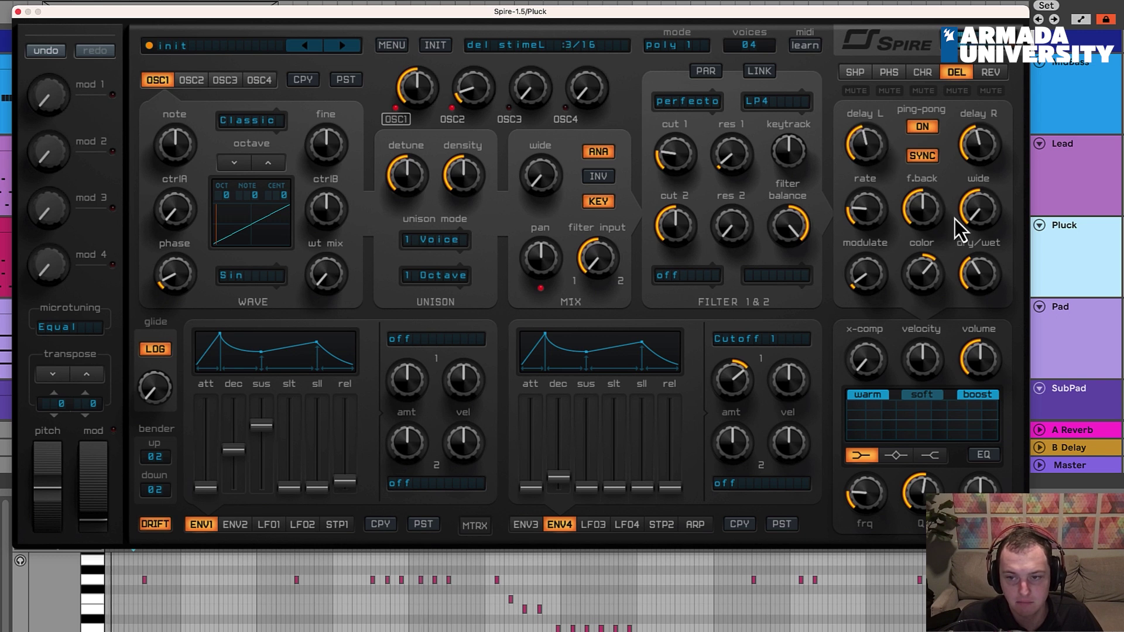
{"action": "left_click_drag", "start_coordinate": [984, 271], "coordinate": [982, 275]}
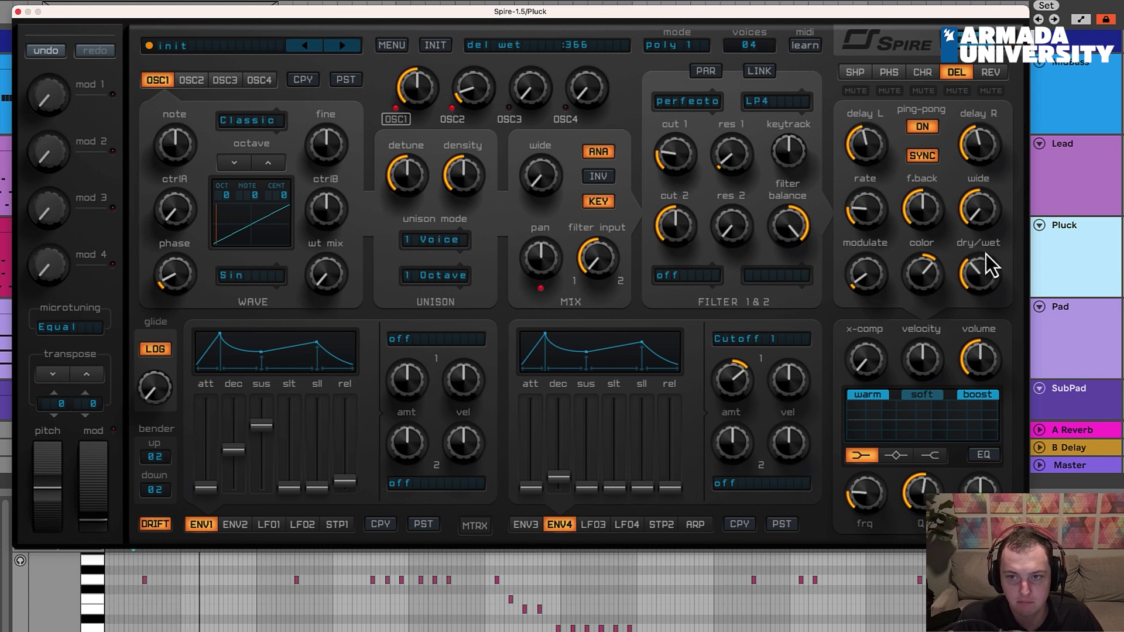
{"action": "mouse_move", "coordinate": [889, 142]}
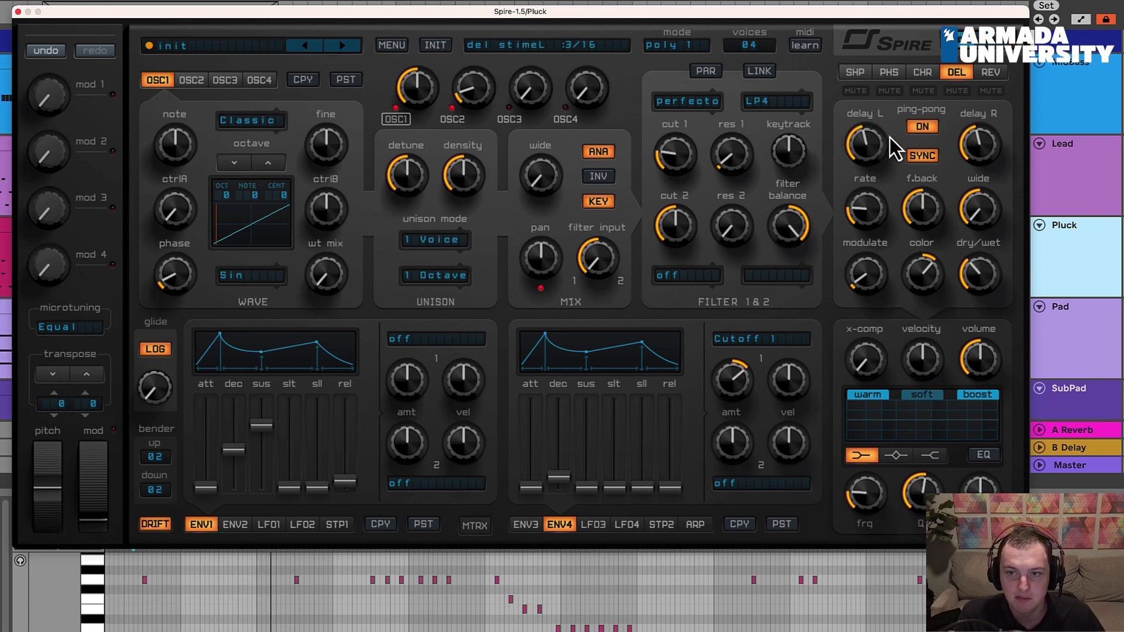
Step: Shorten the left delay time, set the right one to 3/16 and lower the delay's dry/wet to about 263
{"action": "left_click_drag", "start_coordinate": [881, 142], "coordinate": [877, 149]}
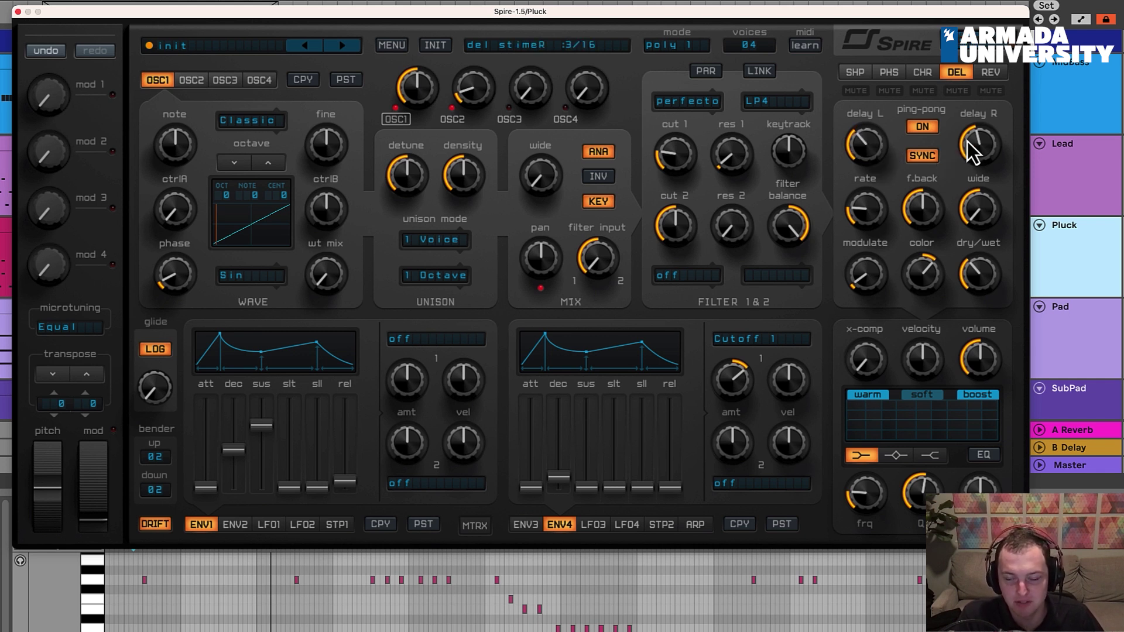
{"action": "left_click_drag", "start_coordinate": [985, 268], "coordinate": [978, 278]}
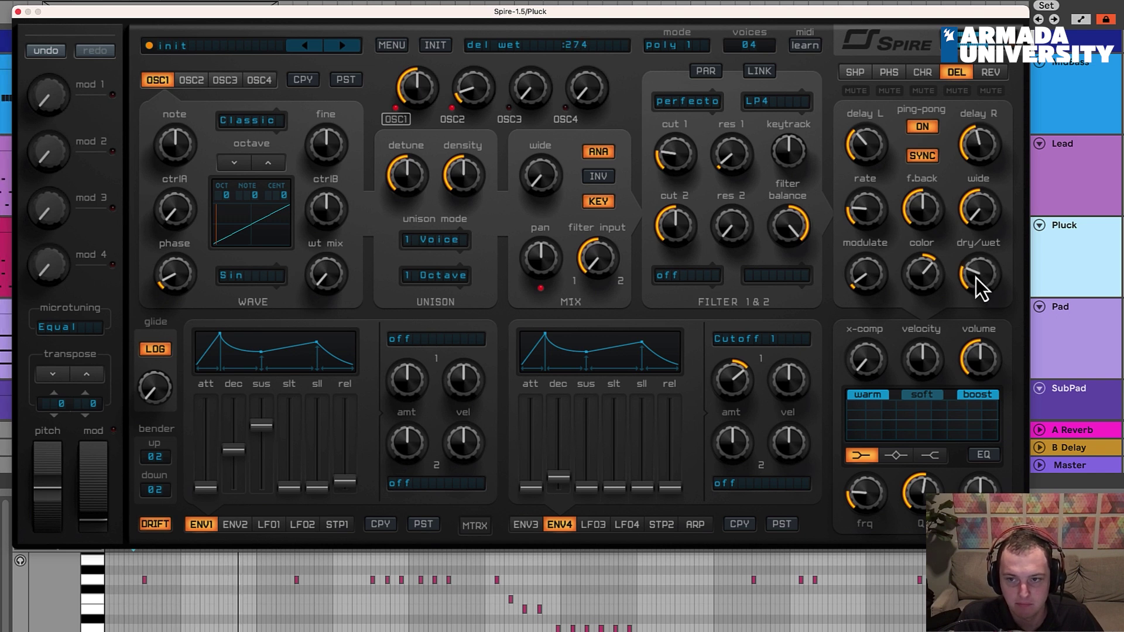
{"action": "left_click_drag", "start_coordinate": [976, 220], "coordinate": [985, 58]}
{"action": "left_click_drag", "start_coordinate": [987, 209], "coordinate": [988, 497]}
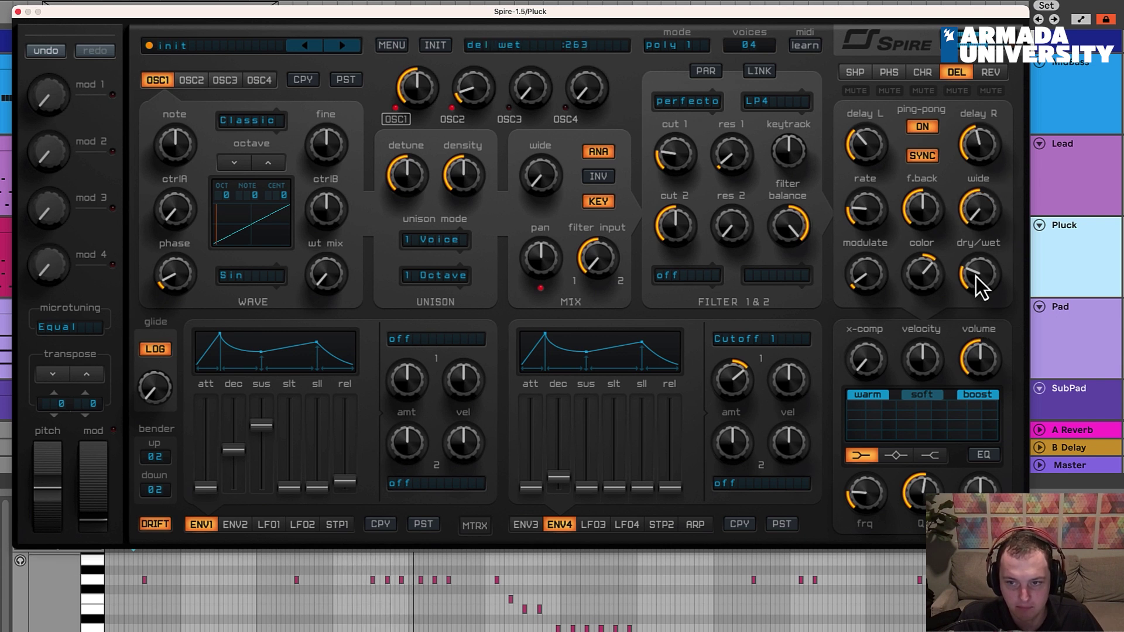
{"action": "left_click_drag", "start_coordinate": [975, 277], "coordinate": [973, 277]}
Step: Refine the delay by lowering its feedback, removing its modulation and setting the dry/wet to about 240
{"action": "mouse_move", "coordinate": [982, 146]}
{"action": "left_mouse_down"}
{"action": "mouse_move", "coordinate": [992, 145]}
{"action": "mouse_move", "coordinate": [982, 149]}
{"action": "left_mouse_up"}
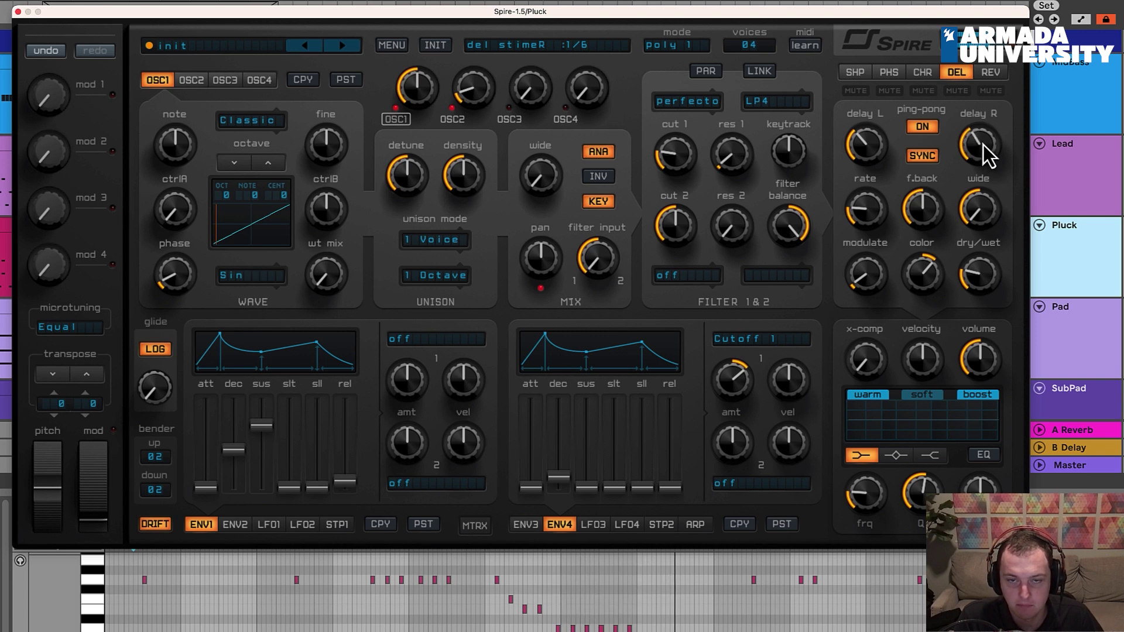
{"action": "mouse_move", "coordinate": [982, 146]}
{"action": "left_mouse_down"}
{"action": "mouse_move", "coordinate": [981, 159]}
{"action": "mouse_move", "coordinate": [987, 138]}
{"action": "left_mouse_up"}
{"action": "left_click_drag", "start_coordinate": [985, 264], "coordinate": [985, 267]}
{"action": "left_click_drag", "start_coordinate": [932, 233], "coordinate": [973, 264]}
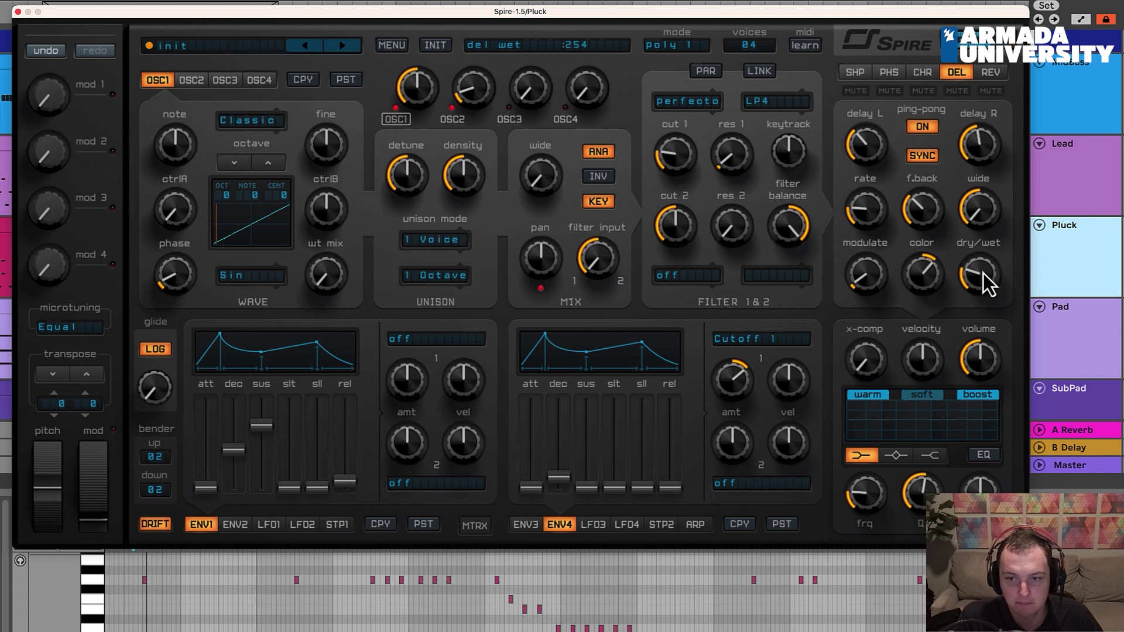
{"action": "left_click_drag", "start_coordinate": [859, 282], "coordinate": [862, 304]}
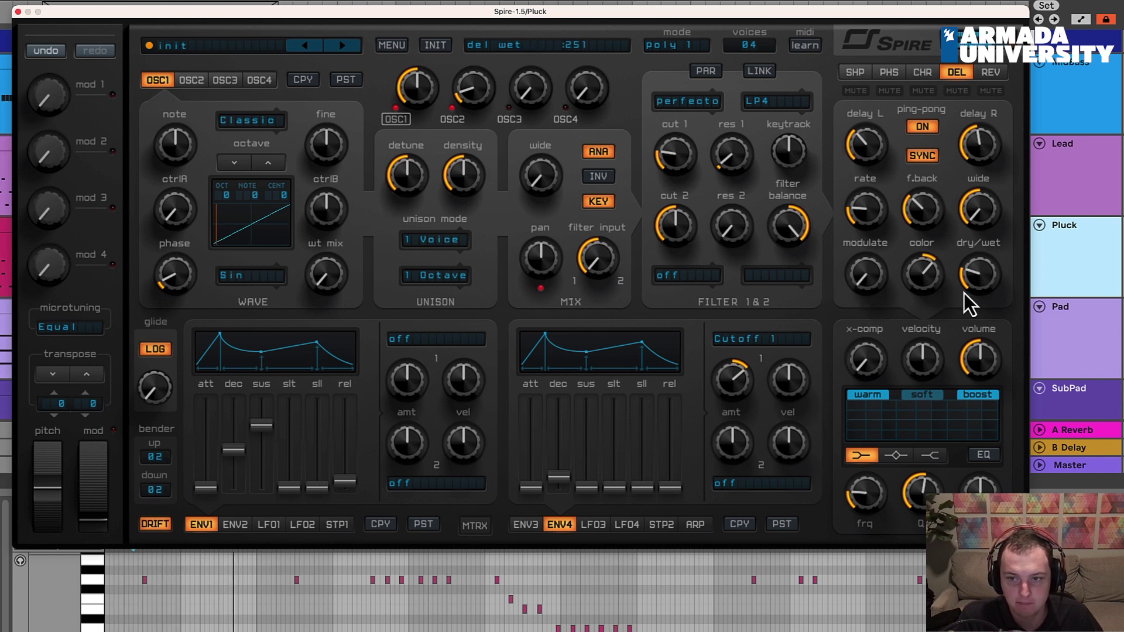
{"action": "left_click_drag", "start_coordinate": [967, 293], "coordinate": [973, 290]}
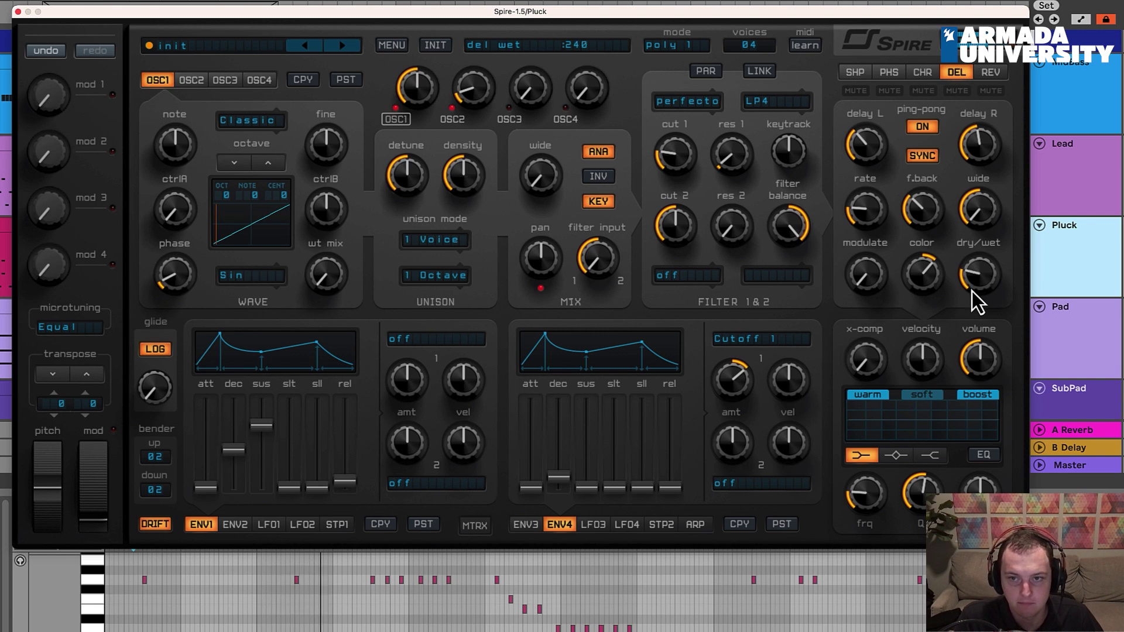
Step: Add reverb to the pluck with a small predelay and a dry/wet of about 301
{"action": "left_click", "coordinate": [994, 73]}
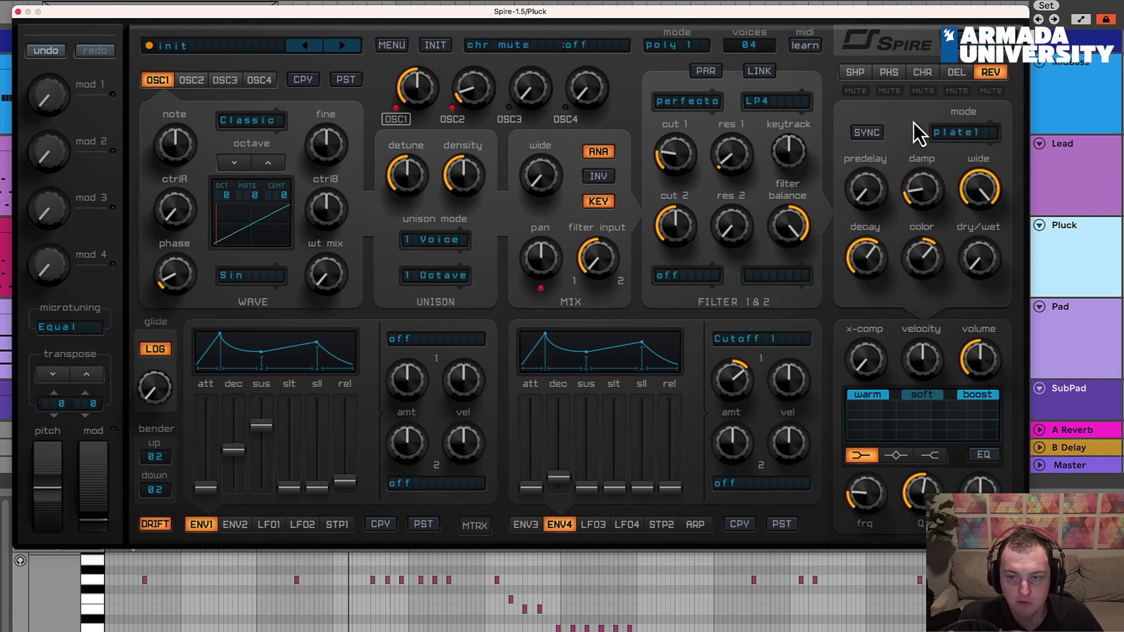
{"action": "left_click_drag", "start_coordinate": [982, 244], "coordinate": [982, 242]}
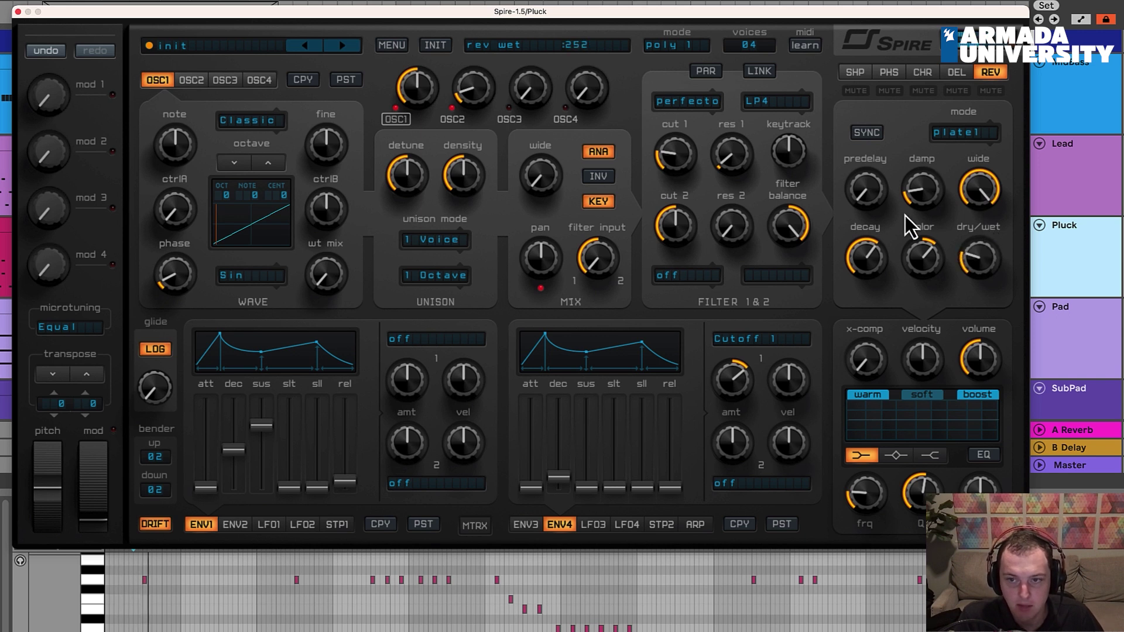
{"action": "left_click_drag", "start_coordinate": [863, 184], "coordinate": [872, 187]}
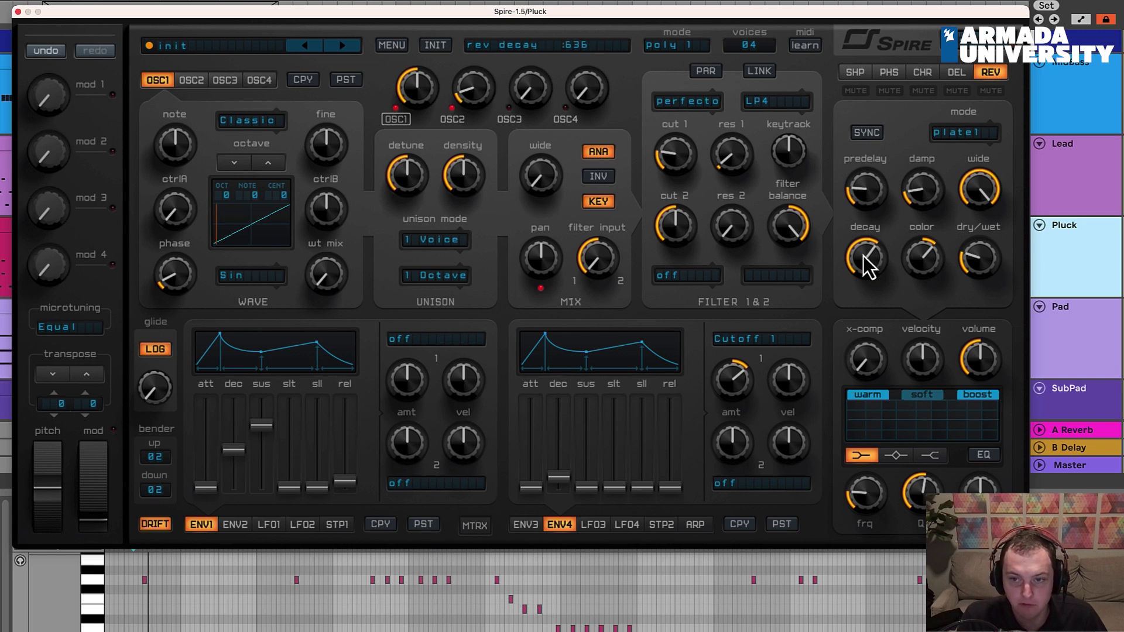
{"action": "left_click_drag", "start_coordinate": [866, 204], "coordinate": [866, 202]}
{"action": "left_click_drag", "start_coordinate": [978, 275], "coordinate": [978, 269]}
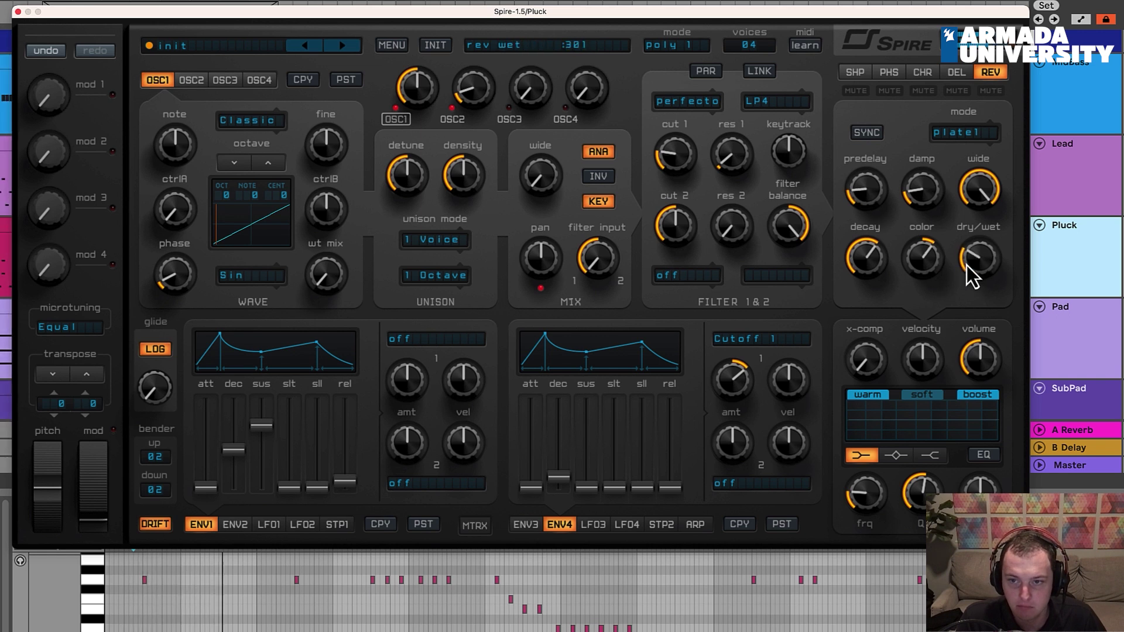
Step: Shorten the reverb's decay and reduce its dry/wet
{"action": "left_click_drag", "start_coordinate": [864, 253], "coordinate": [861, 266]}
{"action": "left_click_drag", "start_coordinate": [983, 262], "coordinate": [983, 258]}
{"action": "left_click_drag", "start_coordinate": [865, 256], "coordinate": [861, 205]}
{"action": "scroll", "coordinate": [965, 262], "scroll_direction": "down", "scroll_amount": 5}
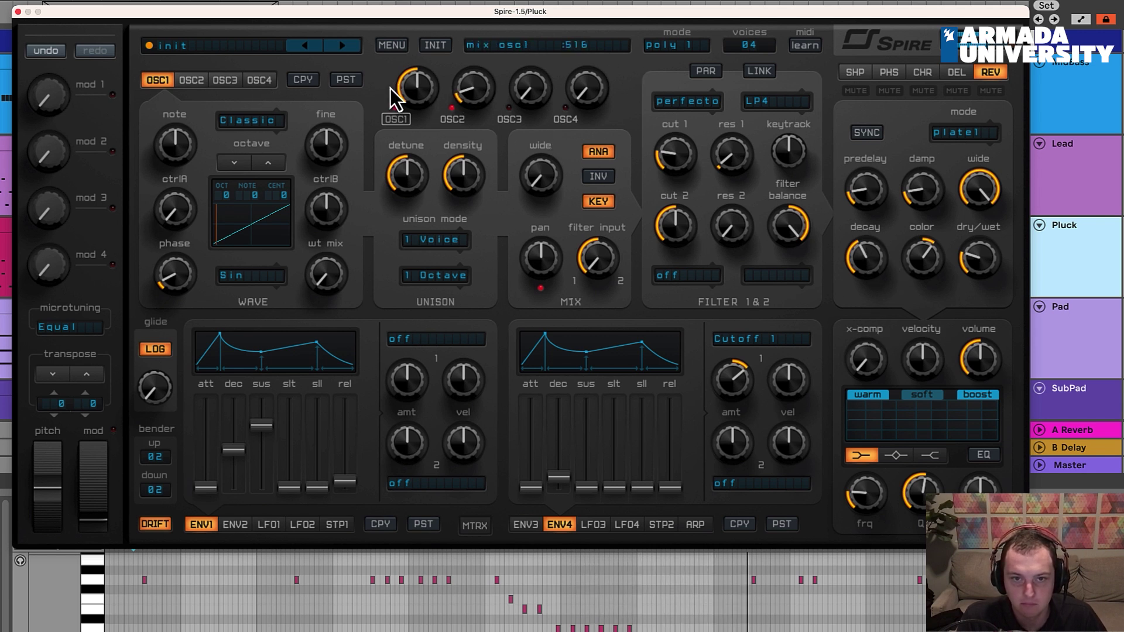
Step: Compare the sound with oscillator 2 muted and unmuted, and raise its mix level slightly
{"action": "left_click", "coordinate": [182, 83]}
{"action": "left_click", "coordinate": [444, 119]}
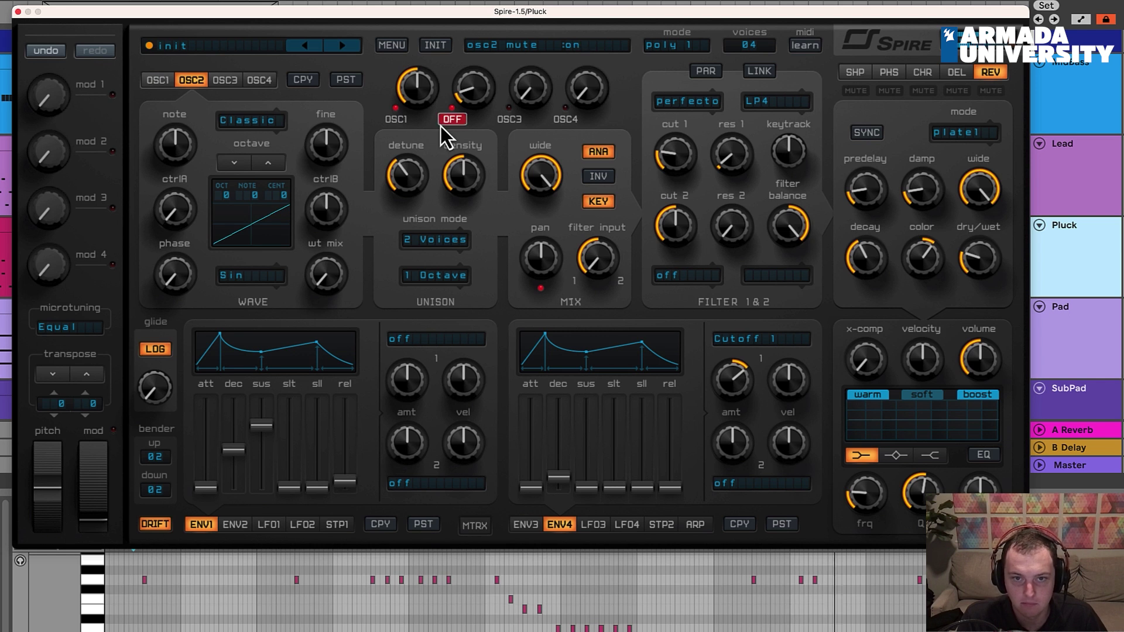
{"action": "left_click", "coordinate": [451, 123]}
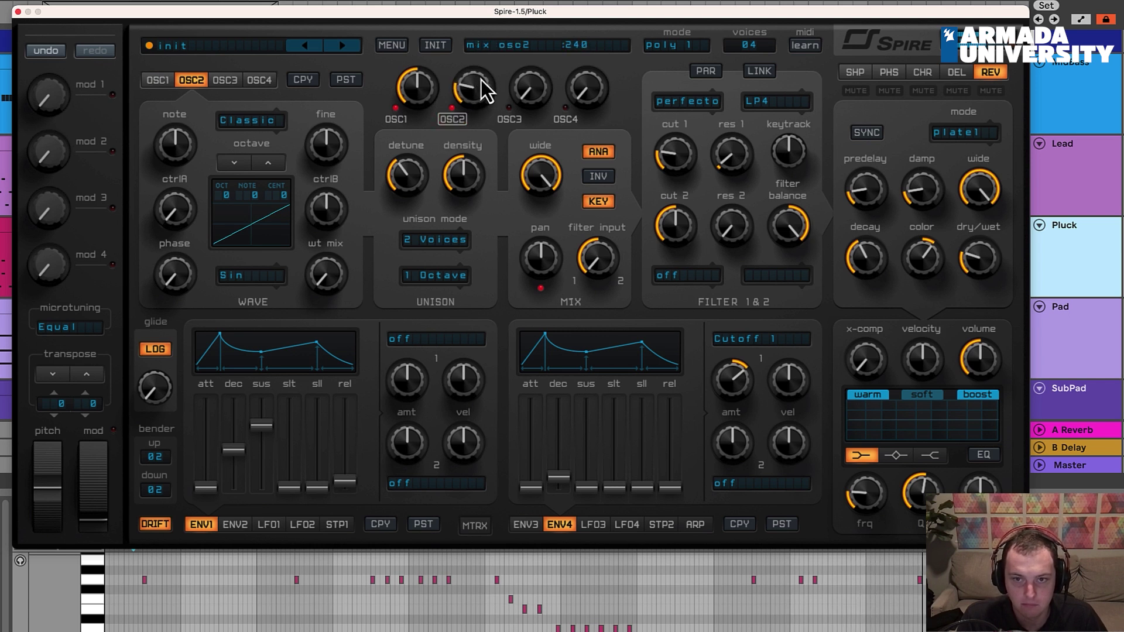
{"action": "left_click_drag", "start_coordinate": [481, 80], "coordinate": [480, 86]}
Step: Lower envelope 1's sustain slightly and set filter 1's cutoff to about 231
{"action": "mouse_move", "coordinate": [264, 433]}
{"action": "left_mouse_down"}
{"action": "mouse_move", "coordinate": [266, 458]}
{"action": "mouse_move", "coordinate": [265, 434]}
{"action": "mouse_move", "coordinate": [264, 448]}
{"action": "mouse_move", "coordinate": [272, 441]}
{"action": "left_mouse_up"}
{"action": "left_click", "coordinate": [525, 523]}
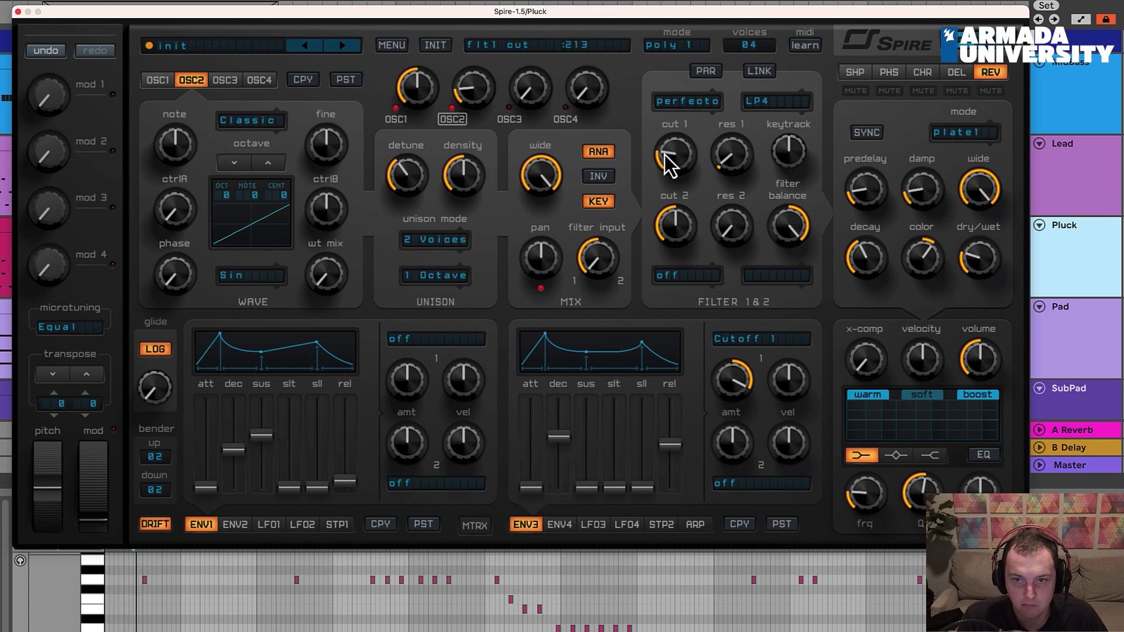
{"action": "mouse_move", "coordinate": [666, 155]}
{"action": "left_mouse_down"}
{"action": "mouse_move", "coordinate": [672, 136]}
{"action": "mouse_move", "coordinate": [669, 156]}
{"action": "left_mouse_up"}
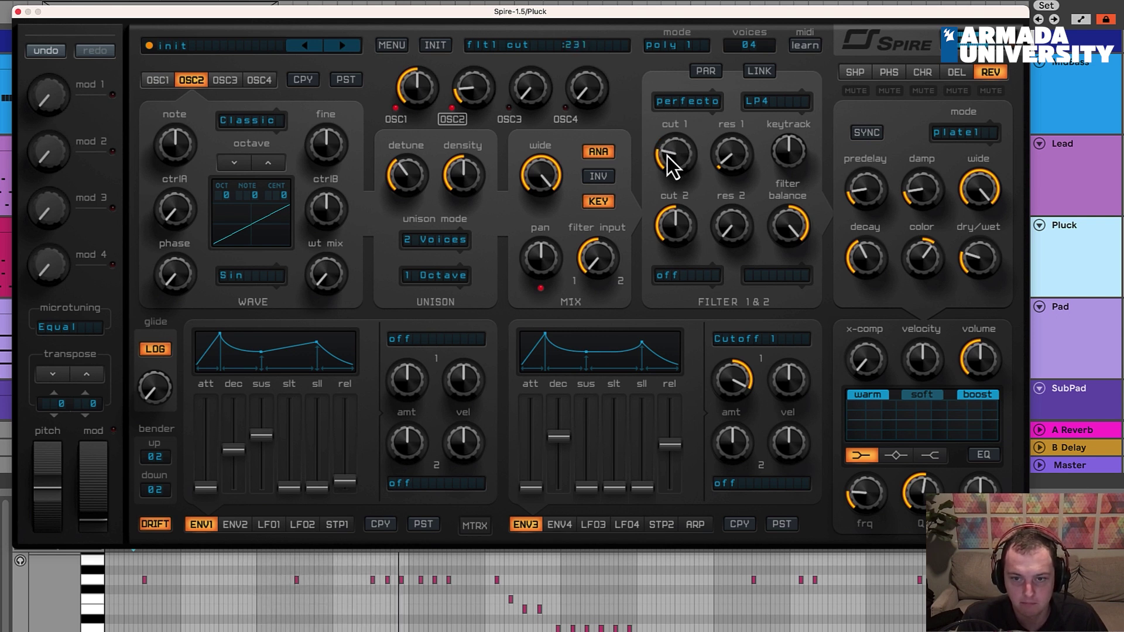
Step: Set the delay's dry/wet to about 233 and add a small amount of x-comp
{"action": "left_click", "coordinate": [965, 71]}
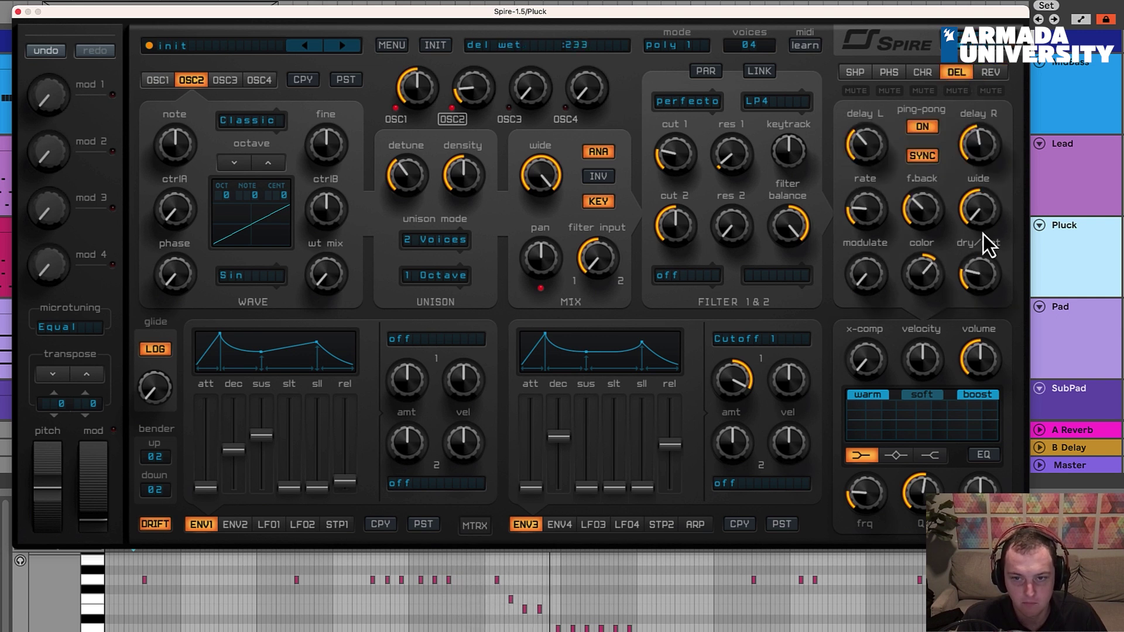
{"action": "scroll", "coordinate": [880, 359], "scroll_direction": "up", "scroll_amount": 5}
{"action": "mouse_move", "coordinate": [875, 360]}
{"action": "left_mouse_down"}
{"action": "mouse_move", "coordinate": [876, 381]}
{"action": "mouse_move", "coordinate": [875, 363]}
{"action": "left_mouse_up"}
{"action": "scroll", "coordinate": [873, 358], "scroll_direction": "up", "scroll_amount": 7}
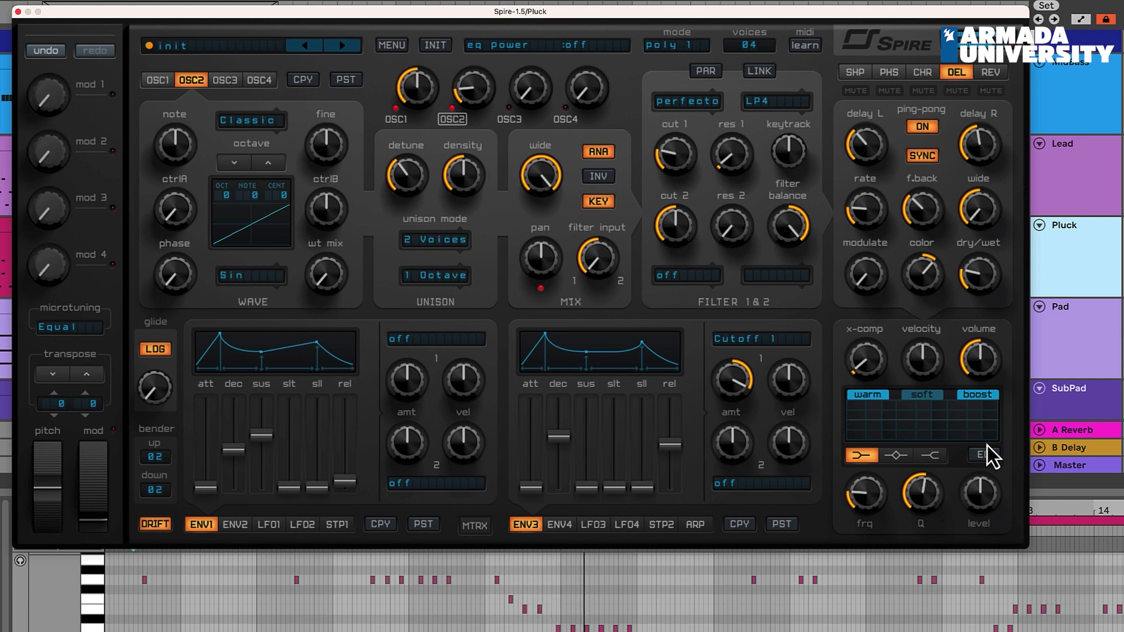
Step: Lower envelope 1's sustain further, level with its decay slider, and tweak filter 1's resonance
{"action": "left_click_drag", "start_coordinate": [272, 444], "coordinate": [268, 458]}
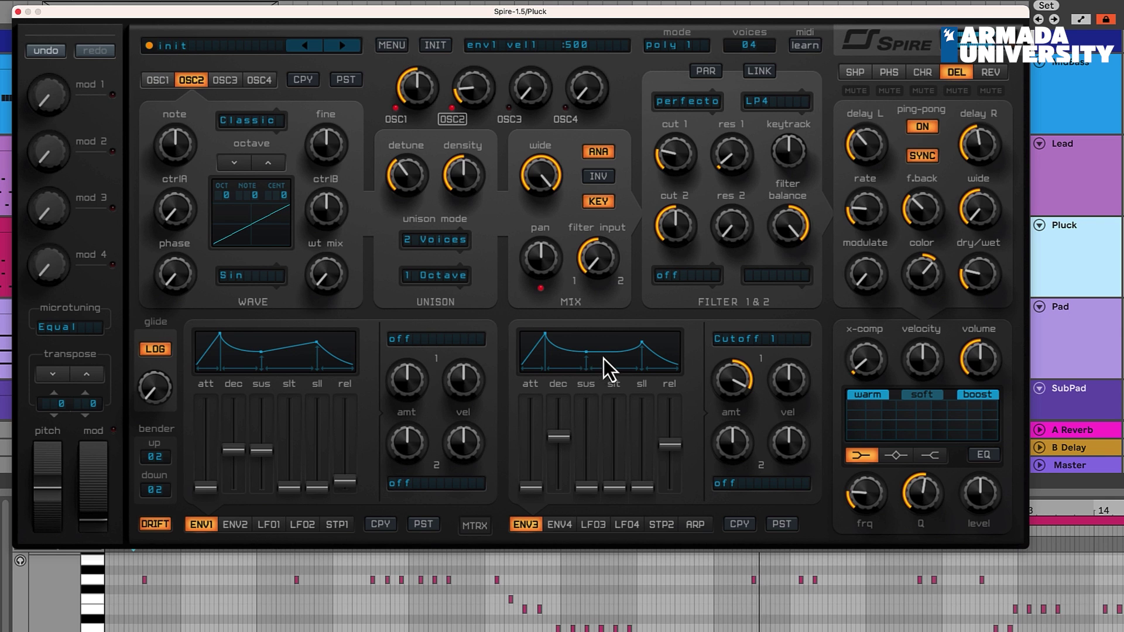
{"action": "mouse_move", "coordinate": [725, 166]}
{"action": "left_mouse_down"}
{"action": "mouse_move", "coordinate": [734, 143]}
{"action": "mouse_move", "coordinate": [731, 185]}
{"action": "mouse_move", "coordinate": [732, 173]}
{"action": "left_mouse_up"}
Step: Enable the EQ and cut the low band with reduced level and Q at a frequency of 44
{"action": "left_click", "coordinate": [985, 458]}
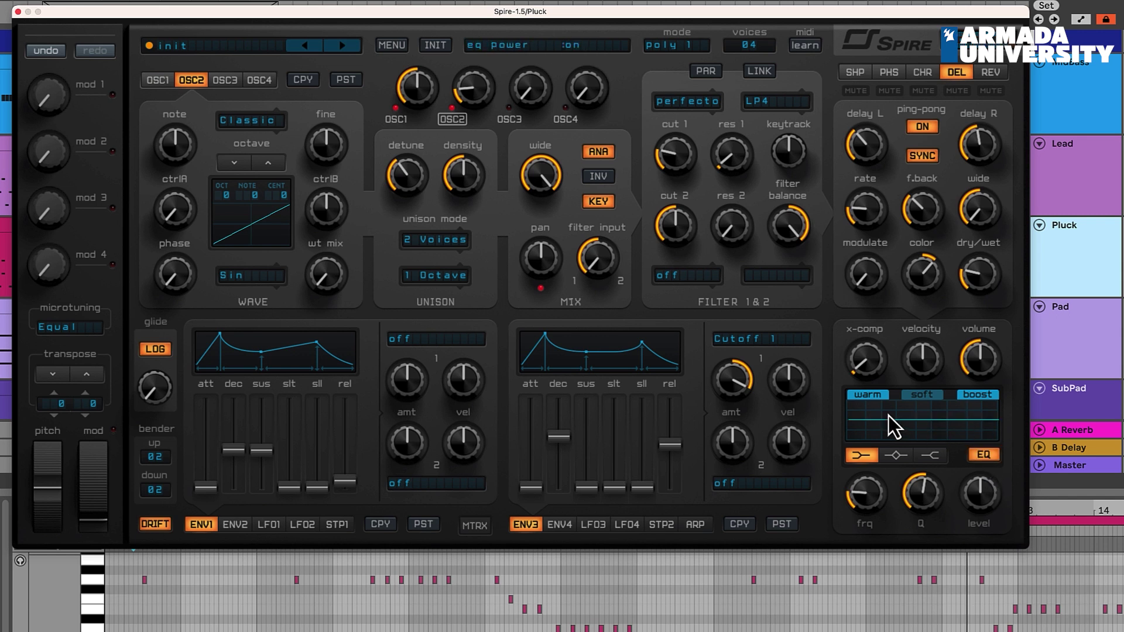
{"action": "left_click_drag", "start_coordinate": [981, 495], "coordinate": [931, 541]}
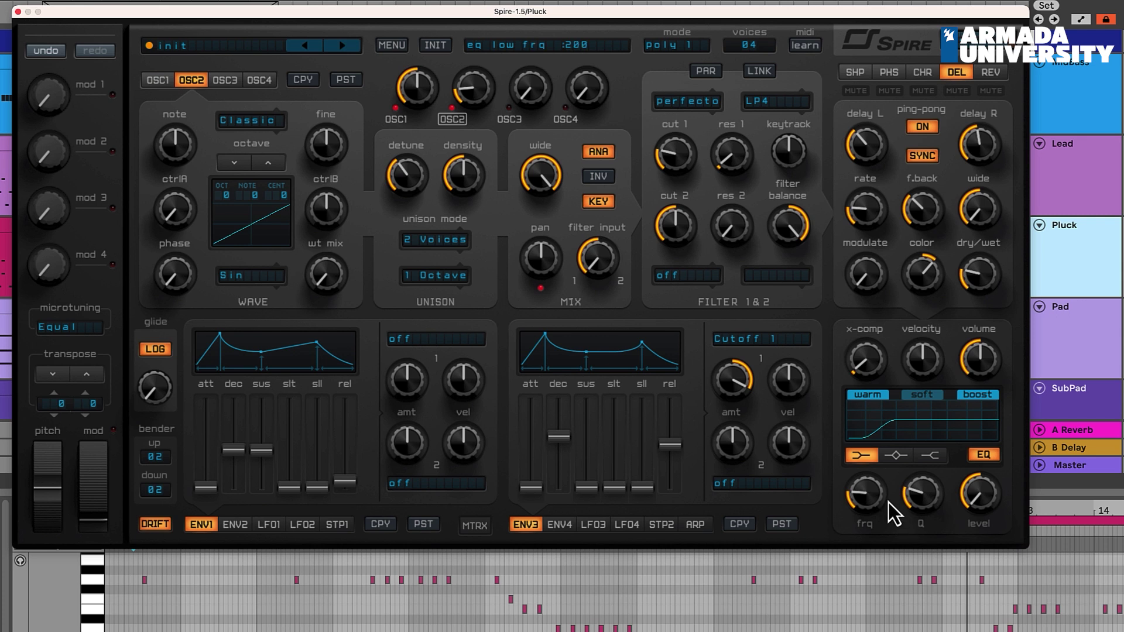
{"action": "left_click_drag", "start_coordinate": [883, 504], "coordinate": [870, 501]}
{"action": "left_click_drag", "start_coordinate": [851, 497], "coordinate": [850, 518]}
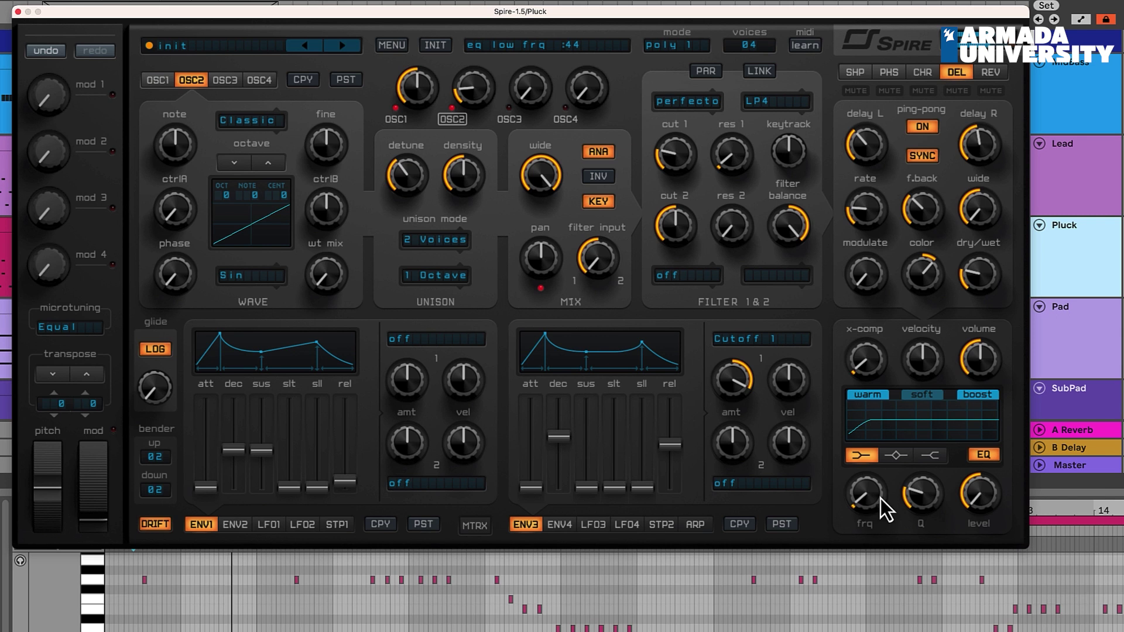
Step: Boost the EQ's high band to a level of 555 at a frequency of 704, with a low Q
{"action": "left_click", "coordinate": [931, 456]}
{"action": "left_click_drag", "start_coordinate": [983, 493], "coordinate": [914, 504]}
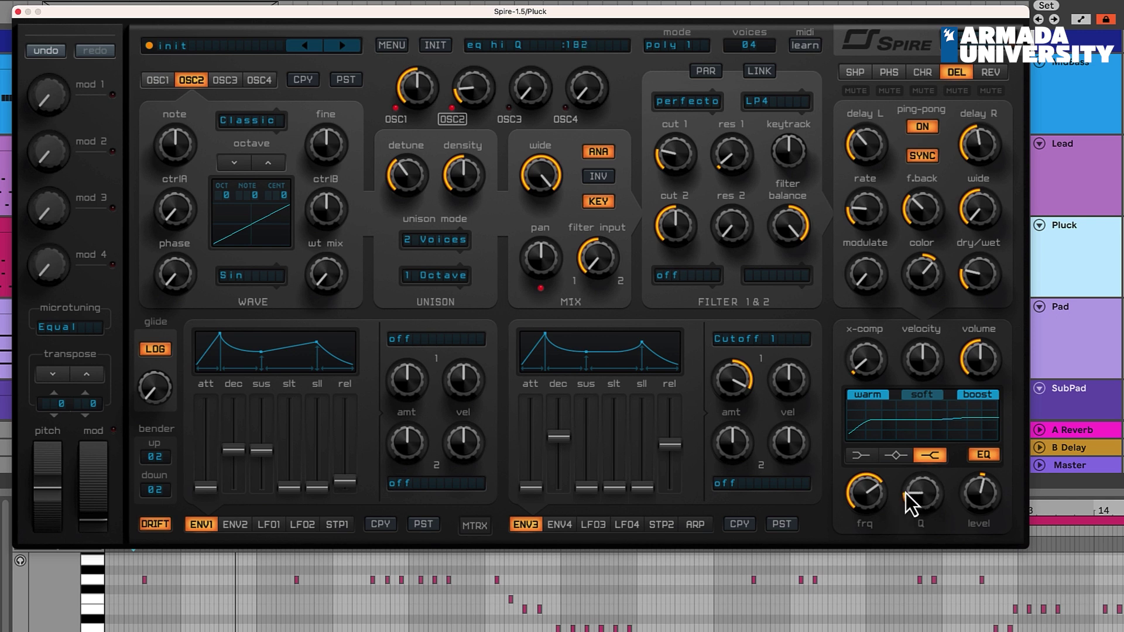
{"action": "left_click_drag", "start_coordinate": [908, 497], "coordinate": [907, 492]}
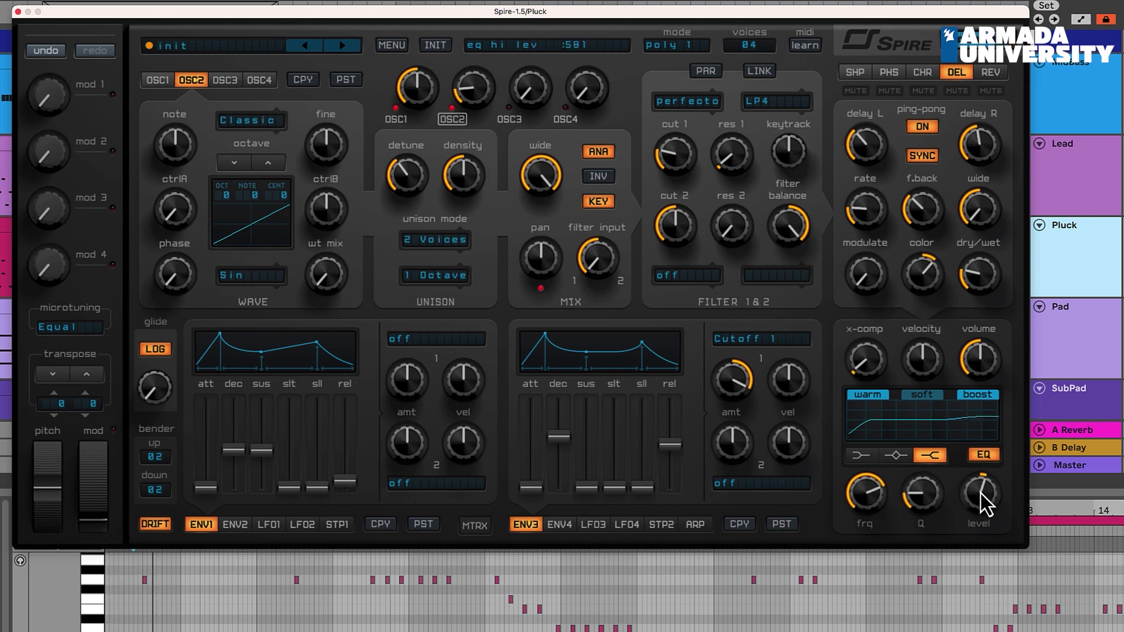
{"action": "left_click_drag", "start_coordinate": [866, 496], "coordinate": [862, 504]}
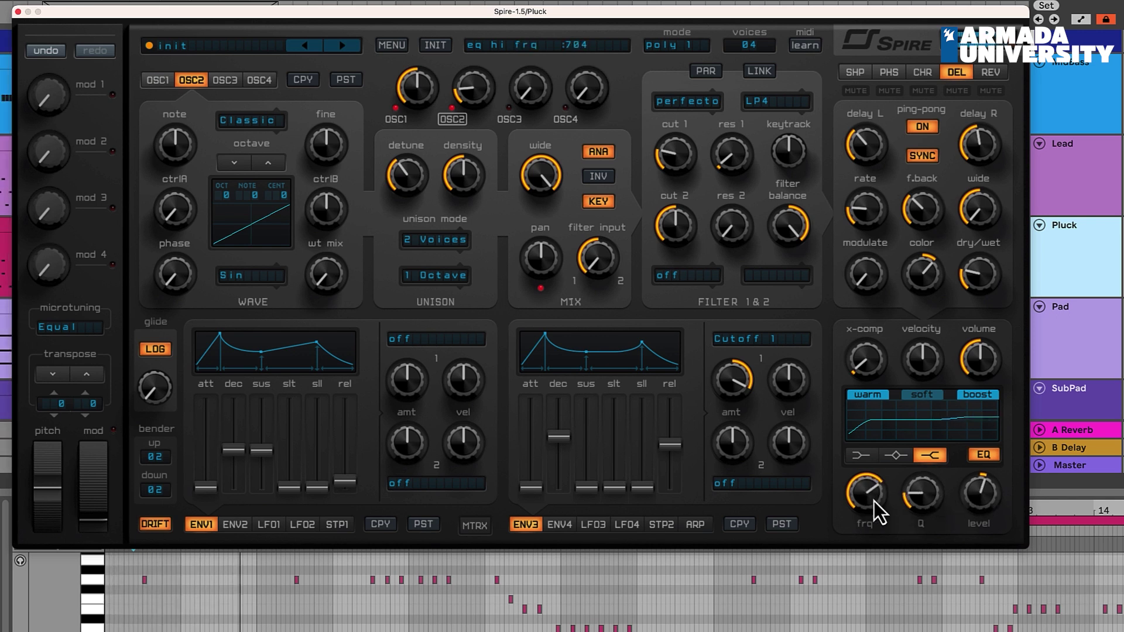
{"action": "left_click_drag", "start_coordinate": [980, 501], "coordinate": [978, 497]}
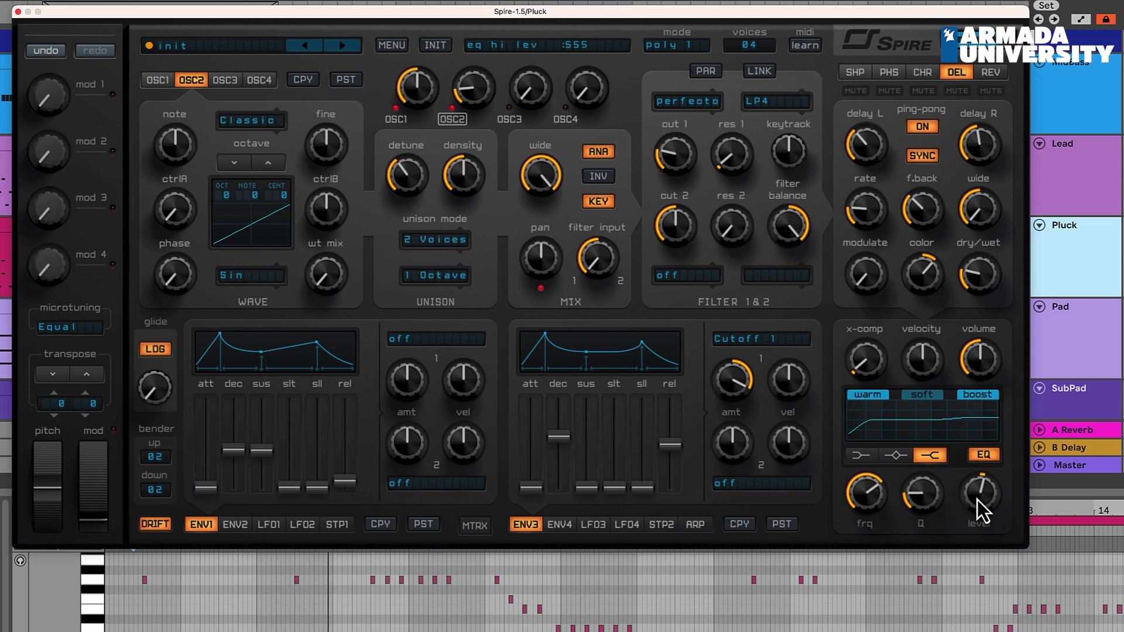
Step: Give the EQ's mid band a slight boost with a moderate Q at a frequency of about 636
{"action": "left_click", "coordinate": [901, 457]}
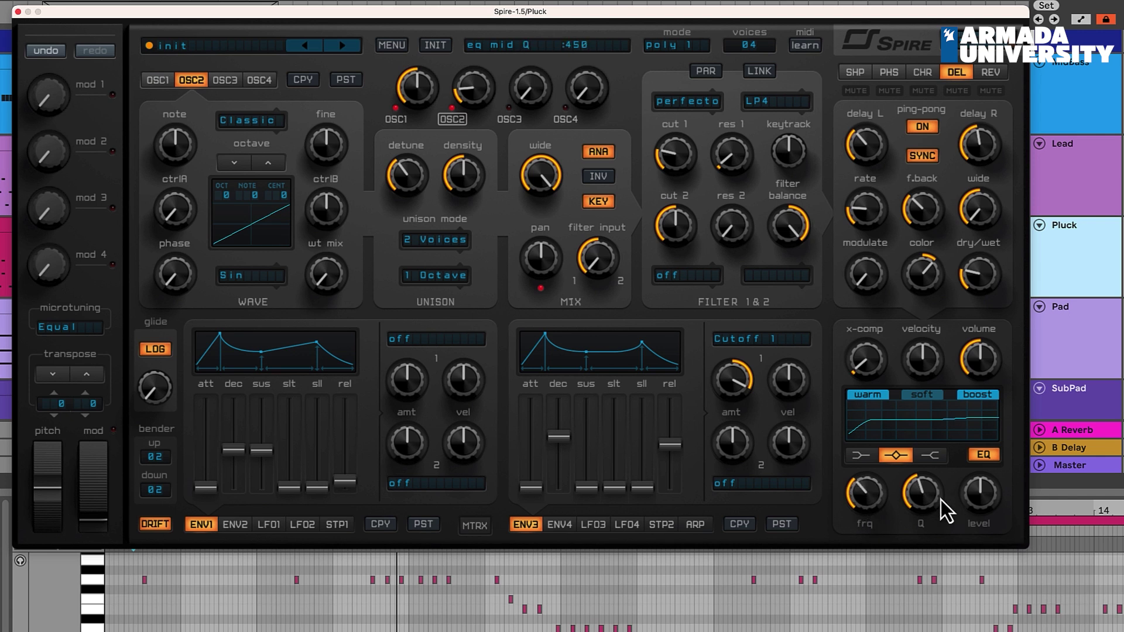
{"action": "left_click_drag", "start_coordinate": [959, 497], "coordinate": [963, 485]}
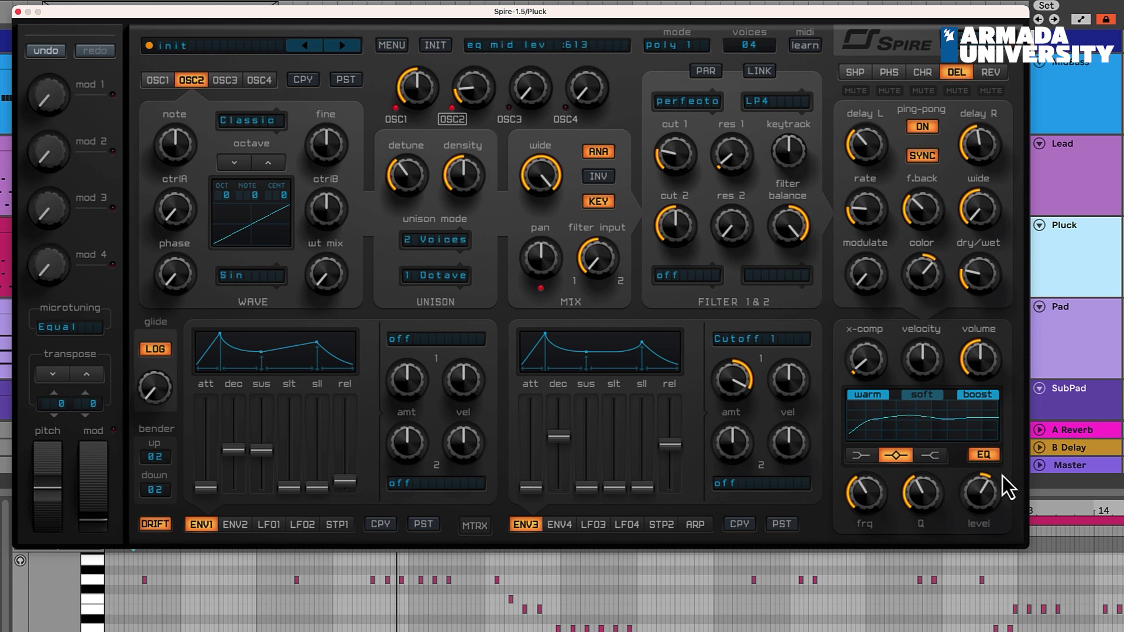
{"action": "left_click_drag", "start_coordinate": [943, 499], "coordinate": [933, 510]}
{"action": "left_click_drag", "start_coordinate": [979, 498], "coordinate": [975, 493]}
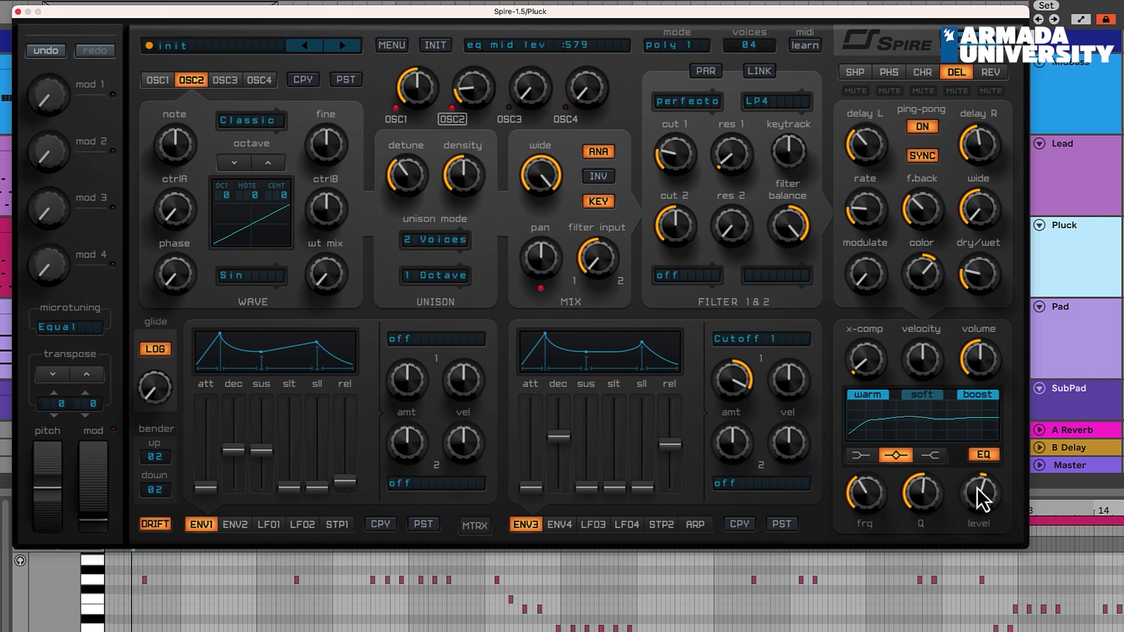
{"action": "left_click_drag", "start_coordinate": [977, 488], "coordinate": [973, 504]}
{"action": "left_click_drag", "start_coordinate": [872, 499], "coordinate": [883, 472]}
{"action": "left_click_drag", "start_coordinate": [981, 491], "coordinate": [981, 501]}
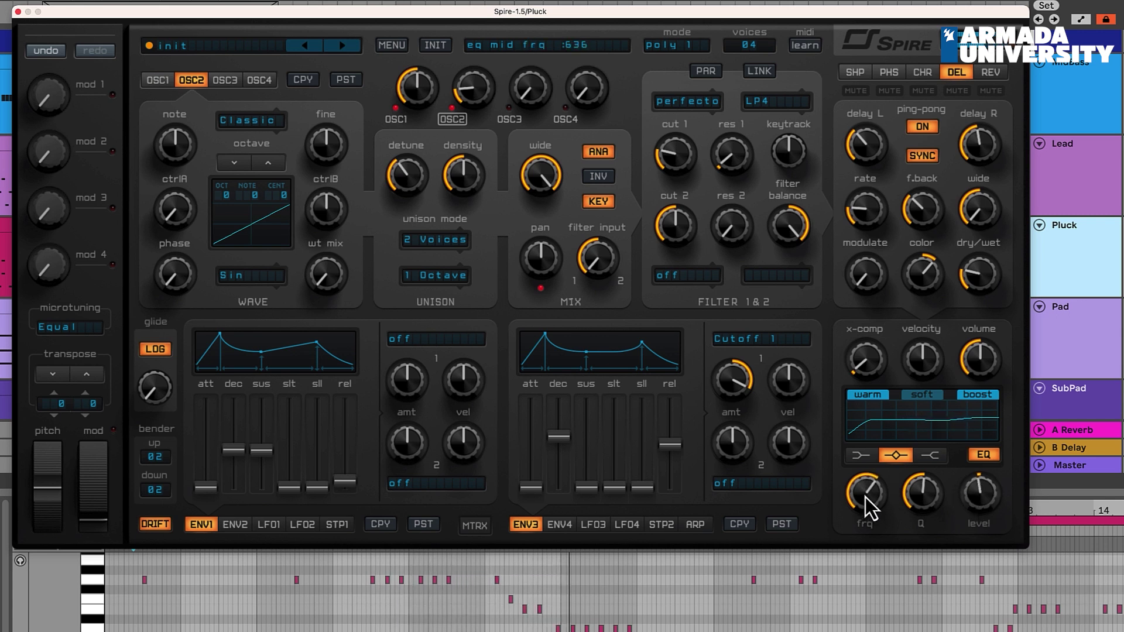
Step: Retune the EQ's mid band to a lower frequency, higher Q and level of about 529, and compare with the EQ bypassed
{"action": "left_click_drag", "start_coordinate": [874, 487], "coordinate": [864, 502]}
{"action": "left_click_drag", "start_coordinate": [975, 502], "coordinate": [972, 489]}
{"action": "mouse_move", "coordinate": [905, 496]}
{"action": "left_mouse_down"}
{"action": "mouse_move", "coordinate": [900, 507]}
{"action": "mouse_move", "coordinate": [912, 485]}
{"action": "left_mouse_up"}
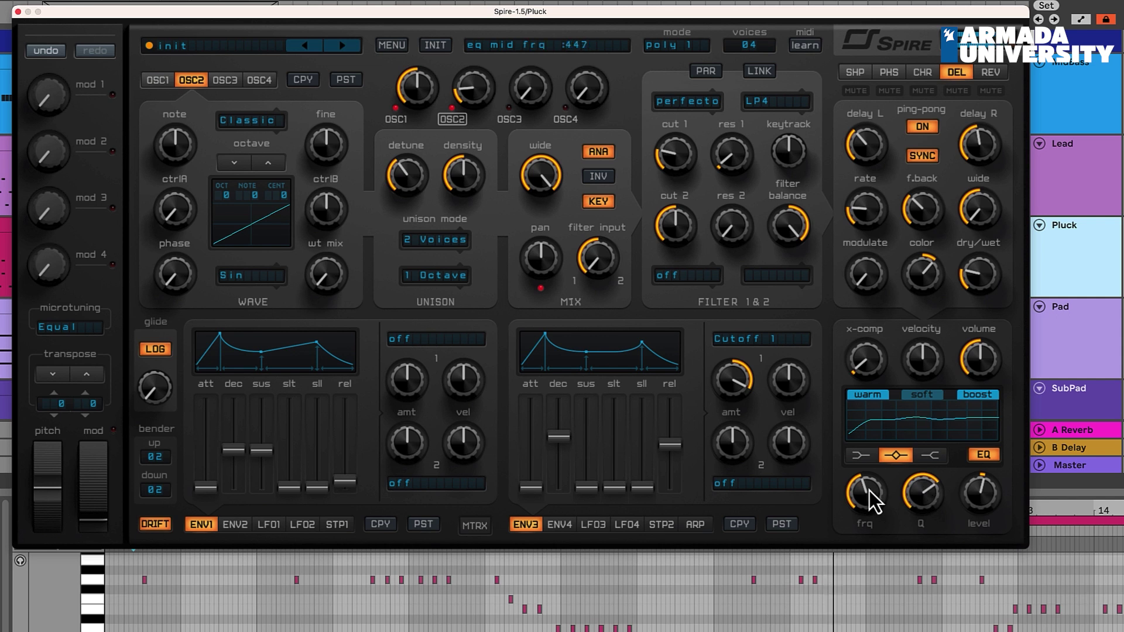
{"action": "left_click_drag", "start_coordinate": [980, 501], "coordinate": [981, 497]}
{"action": "left_click_drag", "start_coordinate": [886, 495], "coordinate": [890, 487]}
{"action": "left_click_drag", "start_coordinate": [985, 493], "coordinate": [985, 496]}
{"action": "left_click_drag", "start_coordinate": [872, 498], "coordinate": [872, 501]}
{"action": "left_click_drag", "start_coordinate": [971, 496], "coordinate": [970, 500]}
{"action": "left_click", "coordinate": [986, 459]}
{"action": "left_click", "coordinate": [987, 459]}
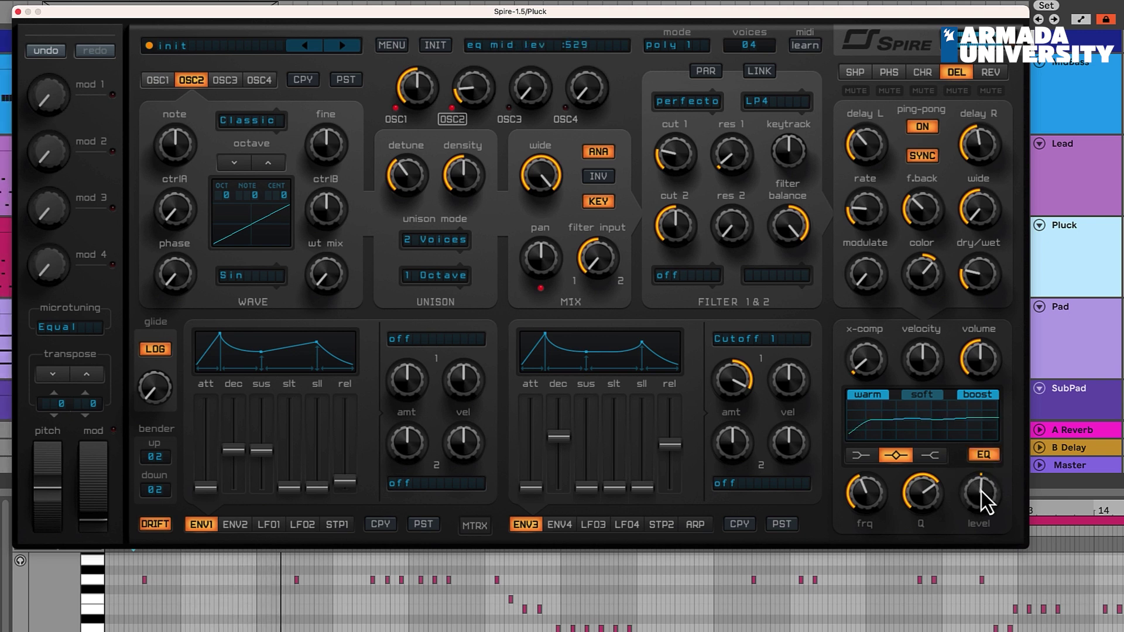
Step: Raise the EQ's high-band level to about 586 and bring the mid band into a slight cut at a higher frequency
{"action": "left_click", "coordinate": [931, 455]}
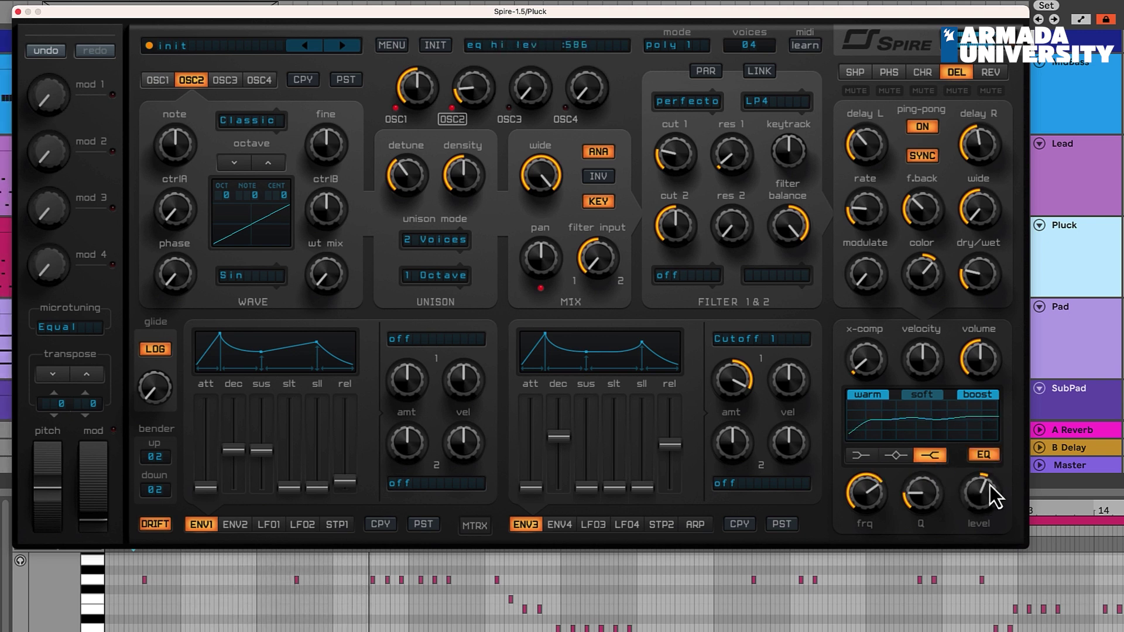
{"action": "left_click_drag", "start_coordinate": [990, 484], "coordinate": [988, 485]}
{"action": "left_click", "coordinate": [896, 455]}
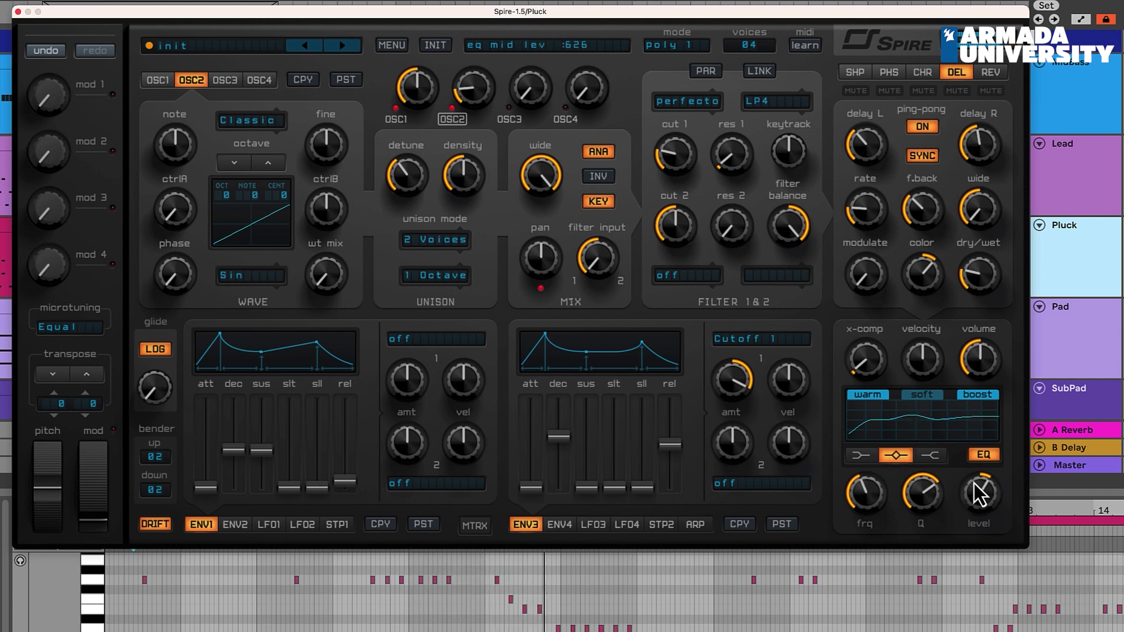
{"action": "scroll", "coordinate": [877, 488], "scroll_direction": "down", "scroll_amount": 3}
{"action": "scroll", "coordinate": [985, 498], "scroll_direction": "down", "scroll_amount": 5}
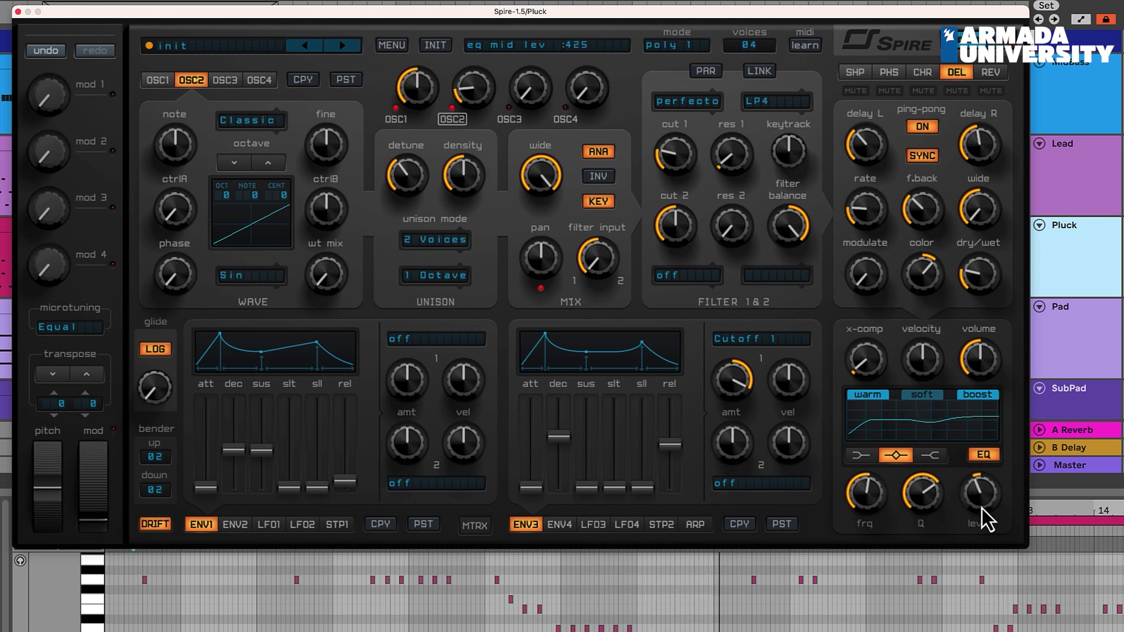
{"action": "scroll", "coordinate": [982, 507], "scroll_direction": "up", "scroll_amount": 2}
{"action": "scroll", "coordinate": [985, 504], "scroll_direction": "down", "scroll_amount": 1}
{"action": "scroll", "coordinate": [983, 501], "scroll_direction": "down", "scroll_amount": 1}
{"action": "scroll", "coordinate": [997, 491], "scroll_direction": "down", "scroll_amount": 1}
{"action": "scroll", "coordinate": [987, 497], "scroll_direction": "up", "scroll_amount": 4}
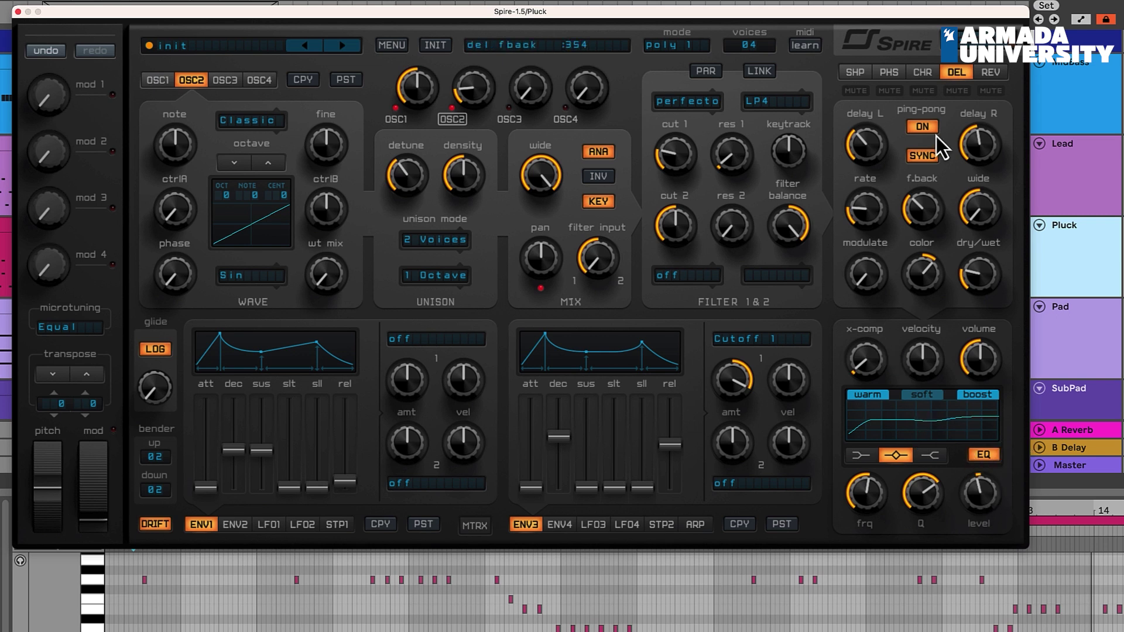
Step: Shorten envelope 3's decay slightly and increase the x-comp amount
{"action": "left_click", "coordinate": [989, 71]}
{"action": "left_click", "coordinate": [963, 70]}
{"action": "left_click", "coordinate": [158, 80]}
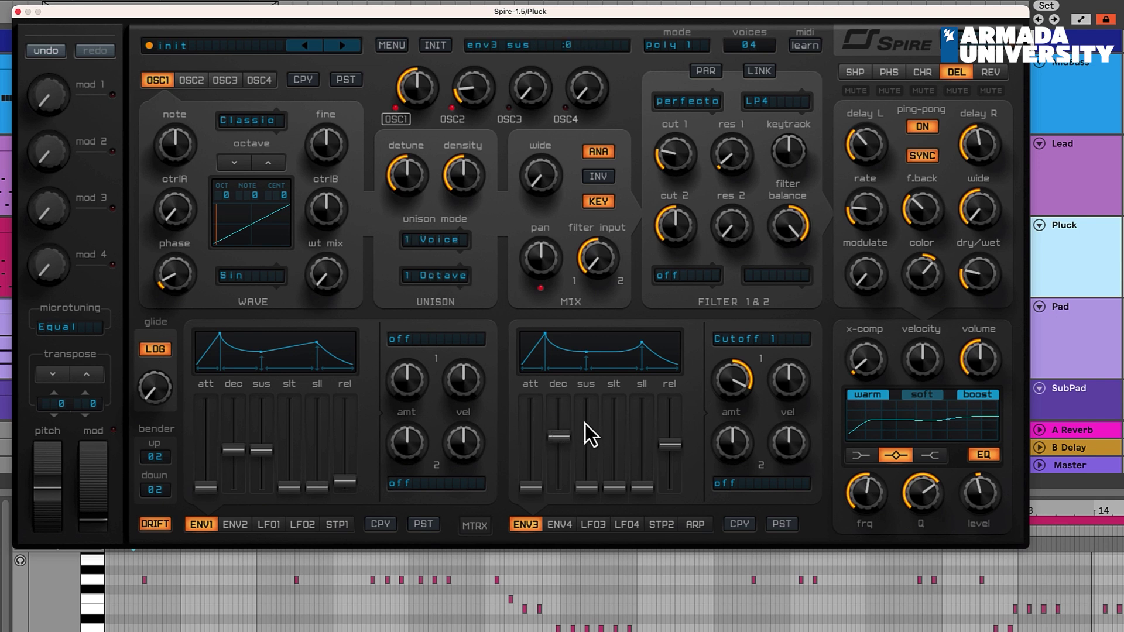
{"action": "key", "text": "space"}
{"action": "mouse_move", "coordinate": [557, 441]}
{"action": "left_mouse_down"}
{"action": "mouse_move", "coordinate": [561, 461]}
{"action": "mouse_move", "coordinate": [579, 441]}
{"action": "mouse_move", "coordinate": [565, 442]}
{"action": "left_mouse_up"}
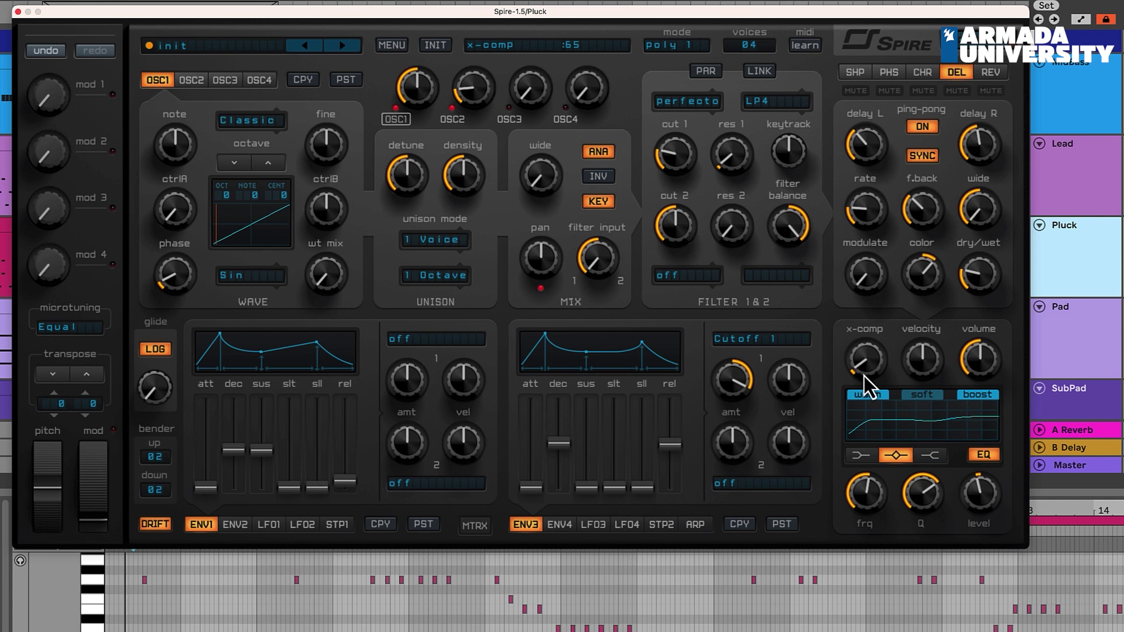
{"action": "mouse_move", "coordinate": [865, 363]}
{"action": "left_mouse_down"}
{"action": "mouse_move", "coordinate": [873, 337]}
{"action": "mouse_move", "coordinate": [875, 377]}
{"action": "left_mouse_up"}
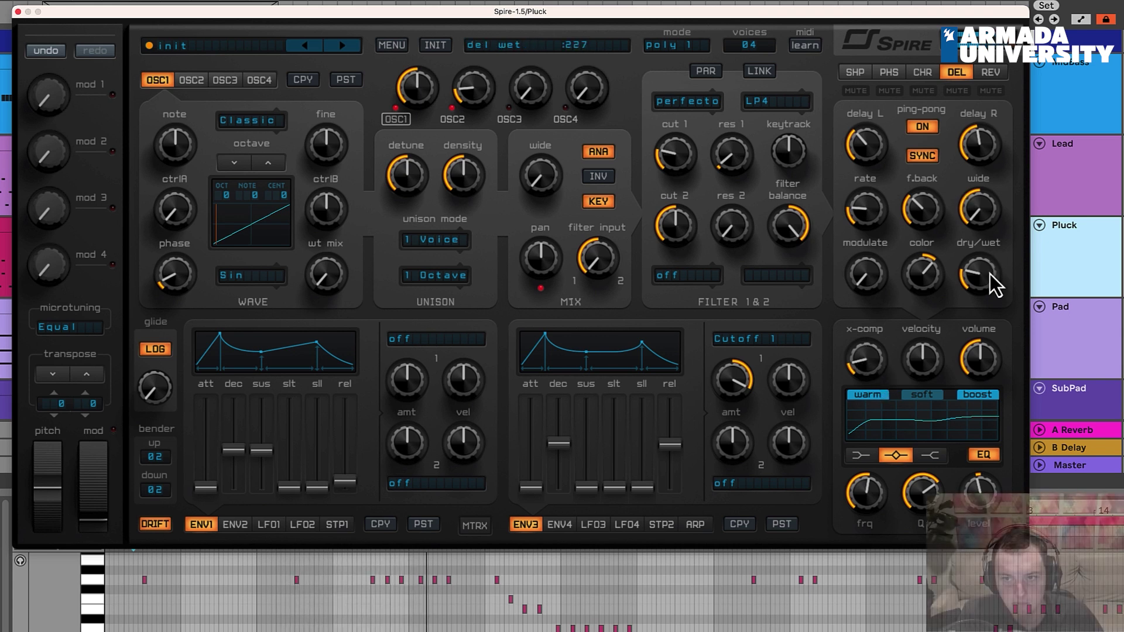
Step: Lower the reverb's damp to about 196 and its dry/wet to about 291, and close the Spire window
{"action": "left_click", "coordinate": [990, 72]}
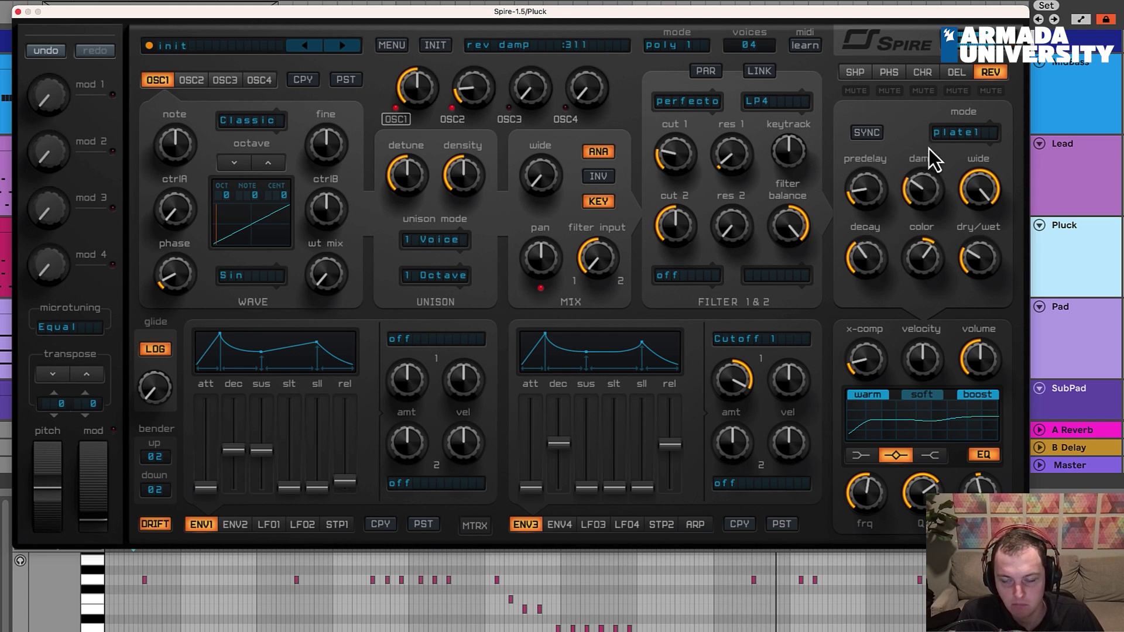
{"action": "left_click_drag", "start_coordinate": [928, 149], "coordinate": [962, 199]}
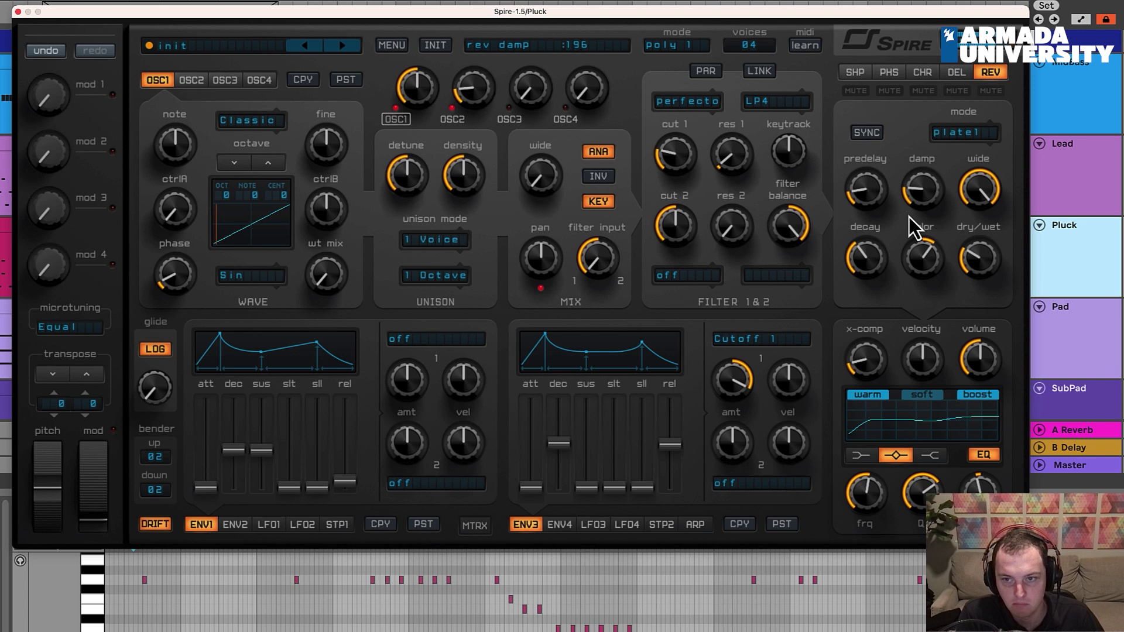
{"action": "mouse_move", "coordinate": [971, 272]}
{"action": "left_mouse_down"}
{"action": "mouse_move", "coordinate": [987, 312]}
{"action": "mouse_move", "coordinate": [985, 287]}
{"action": "left_mouse_up"}
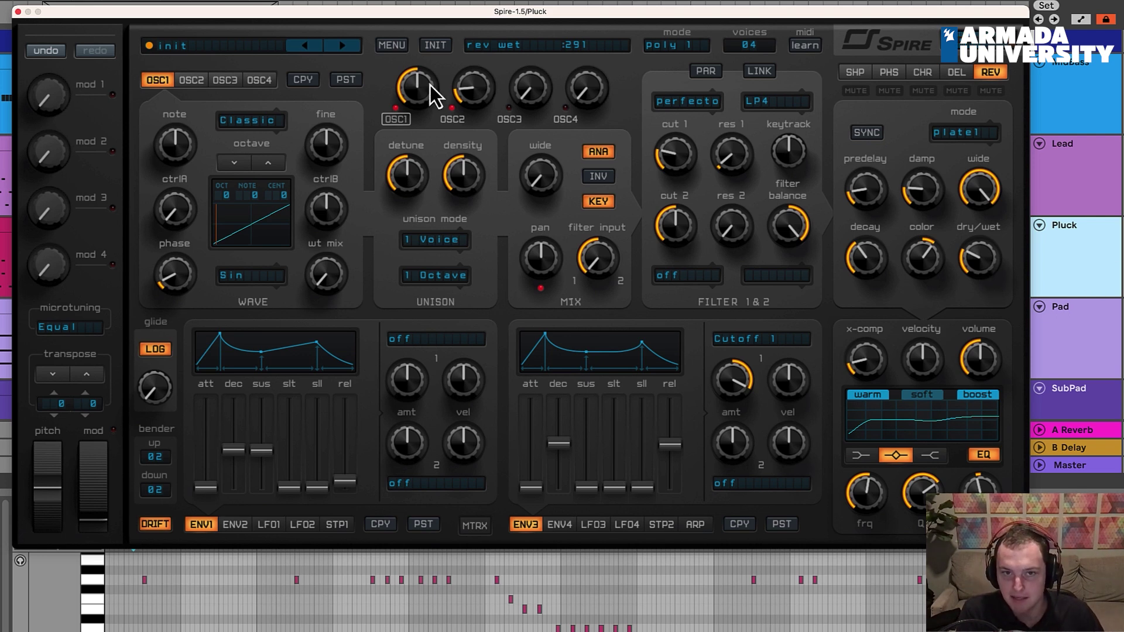
{"action": "left_click", "coordinate": [18, 13]}
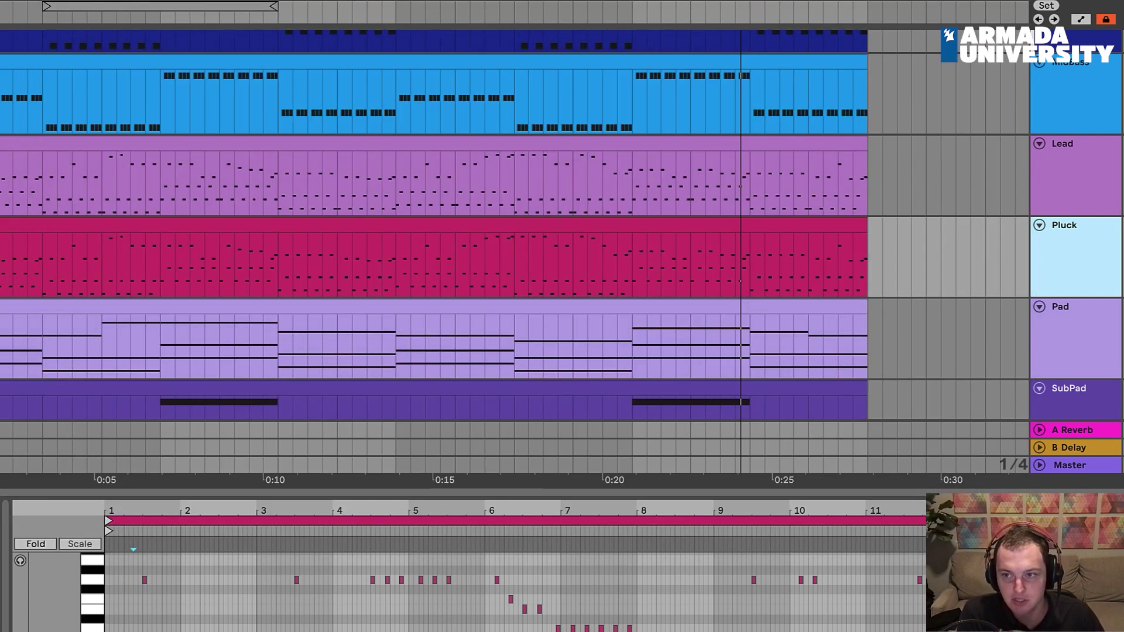
{"action": "left_click", "coordinate": [858, 418]}
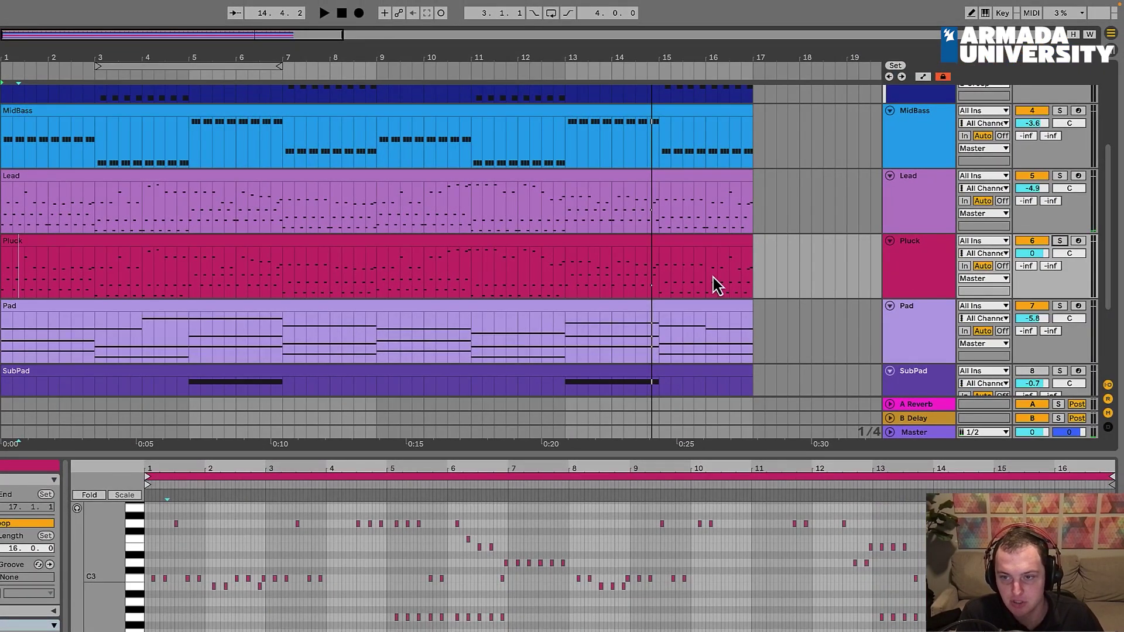
{"action": "key", "text": "space"}
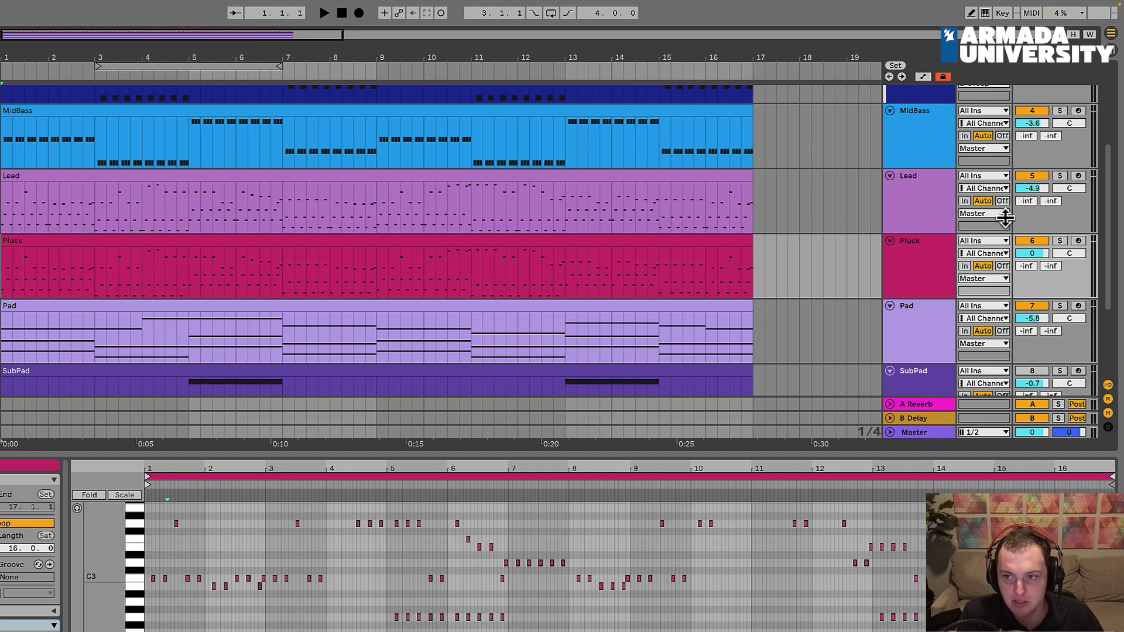
Step: Play the track with Pluck off and on, set its volume to about -0.7, and mute the Lead and Pad tracks
{"action": "left_click", "coordinate": [1029, 240]}
{"action": "key", "text": "space"}
{"action": "left_click", "coordinate": [1029, 241]}
{"action": "mouse_move", "coordinate": [1029, 253]}
{"action": "left_mouse_down"}
{"action": "mouse_move", "coordinate": [1029, 227]}
{"action": "mouse_move", "coordinate": [1032, 249]}
{"action": "left_mouse_up"}
{"action": "left_click", "coordinate": [1031, 176]}
{"action": "left_click", "coordinate": [1037, 305]}
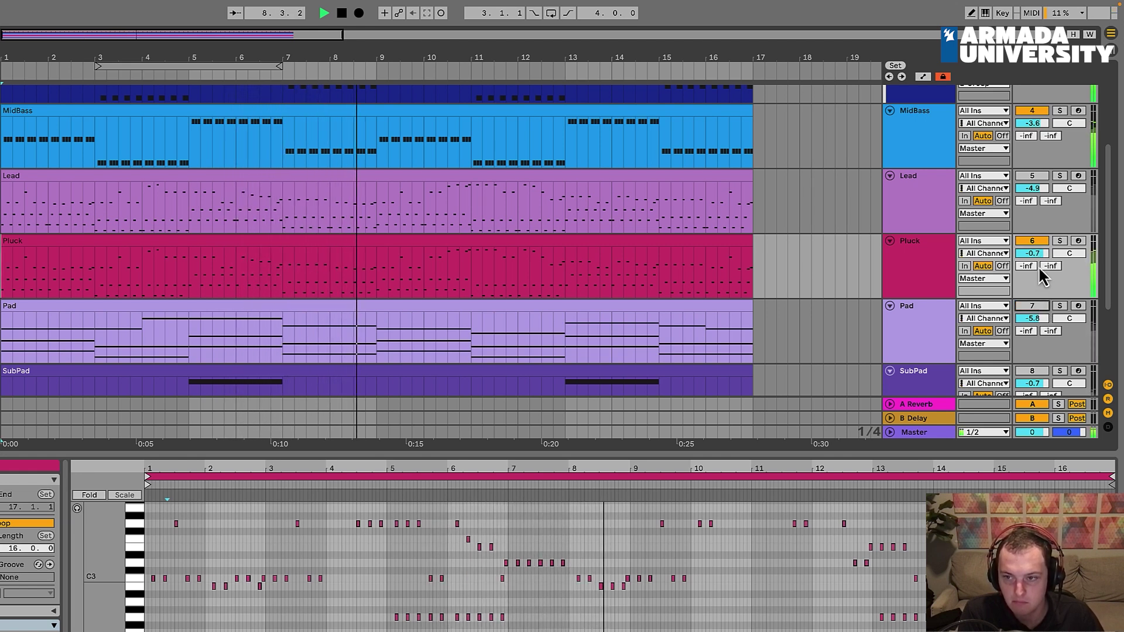
Step: Set the Pluck track's volume to -0.5 and turn the Lead and Pad tracks back on
{"action": "left_click_drag", "start_coordinate": [1038, 256], "coordinate": [1038, 253]}
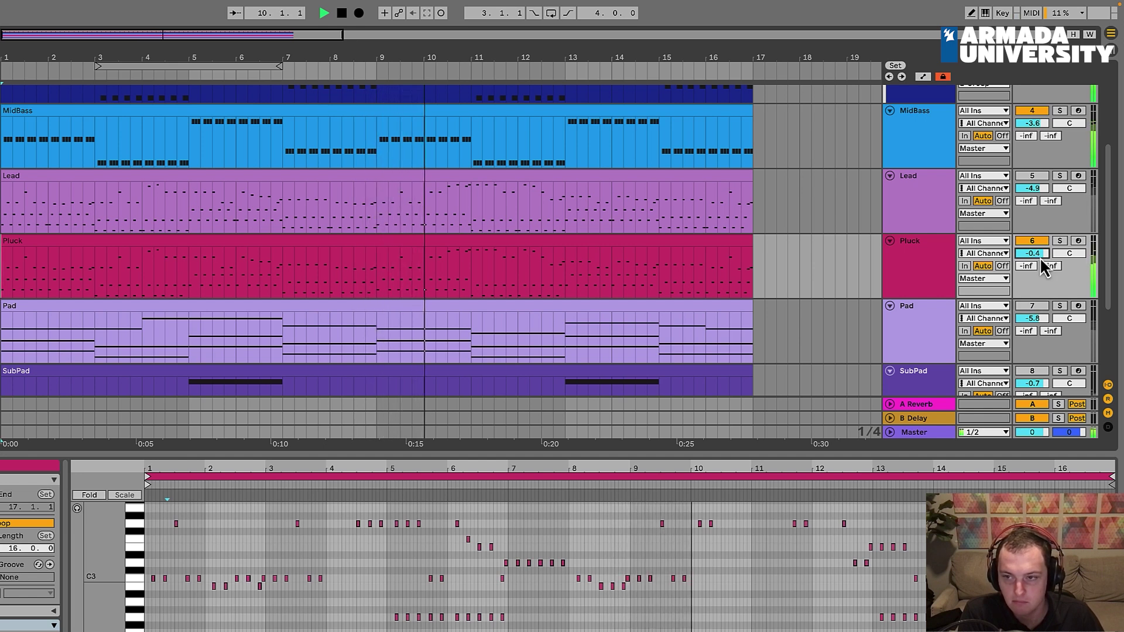
{"action": "left_click", "coordinate": [1033, 175]}
{"action": "left_click", "coordinate": [1032, 176]}
{"action": "left_click_drag", "start_coordinate": [1034, 251], "coordinate": [1034, 254]}
{"action": "left_click", "coordinate": [1032, 305]}
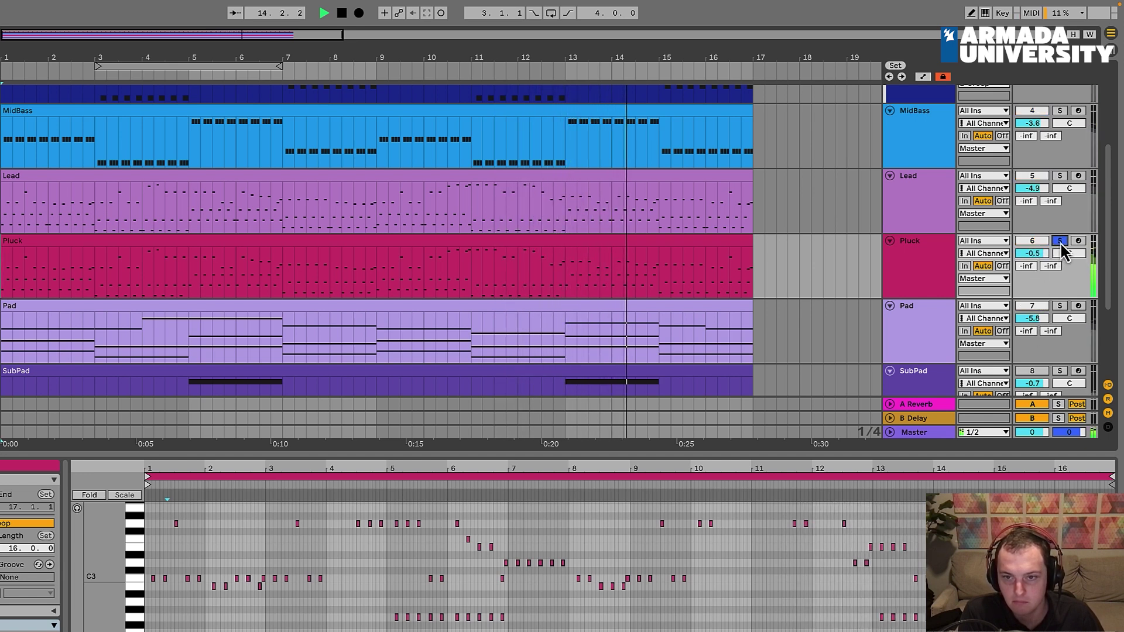
Step: Duplicate the Kick, SubBass, MidBass and Pluck clips so the copies start at bar 17
{"action": "left_click", "coordinate": [401, 256]}
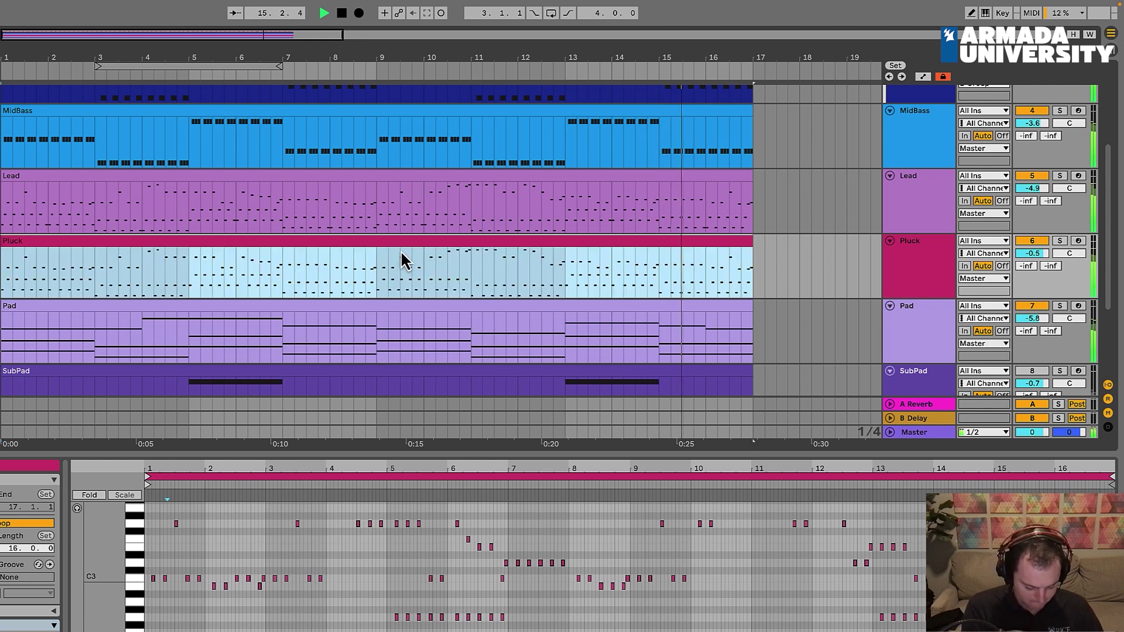
{"action": "scroll", "coordinate": [421, 284], "scroll_direction": "up", "scroll_amount": 1}
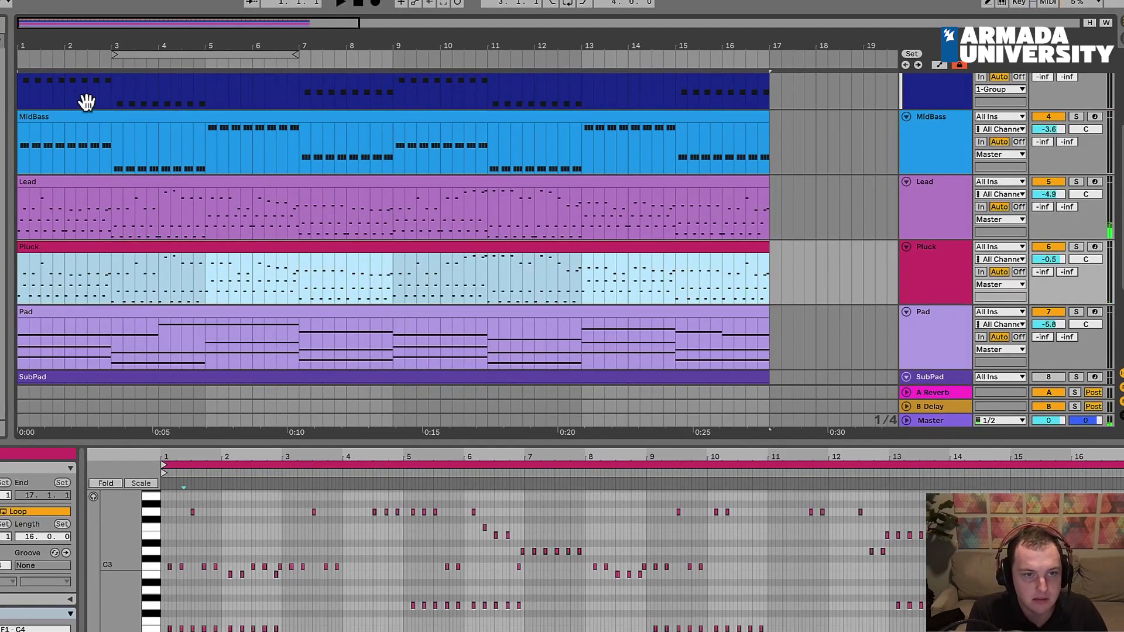
{"action": "left_click", "coordinate": [70, 145]}
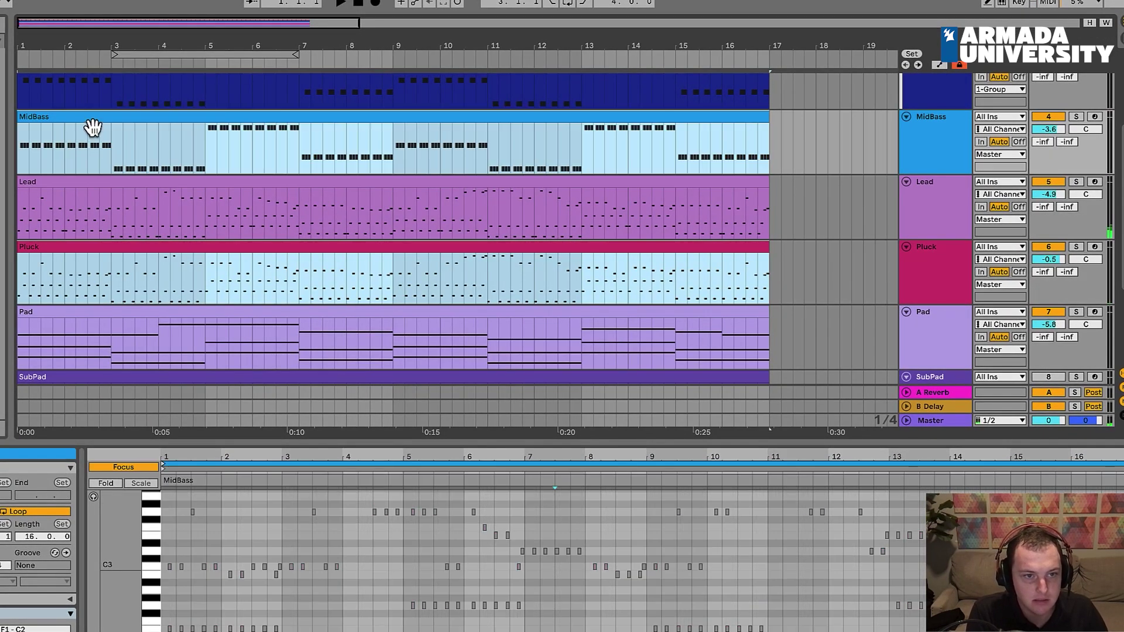
{"action": "scroll", "coordinate": [92, 129], "scroll_direction": "up", "scroll_amount": 5}
{"action": "left_click", "coordinate": [83, 187]}
{"action": "left_click", "coordinate": [76, 119]}
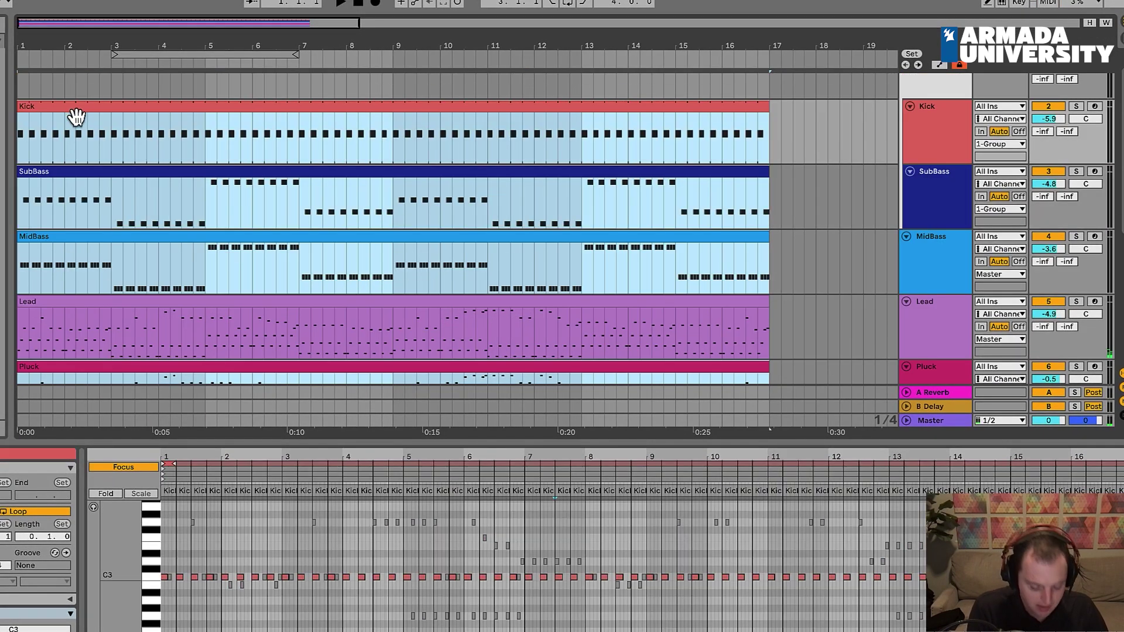
{"action": "key", "text": "ctrl+d"}
Step: Shorten the duplicated Kick, SubBass, MidBass and Pluck clips to two bars, from bar 17 to 19
{"action": "left_click_drag", "start_coordinate": [274, 50], "coordinate": [462, 24]}
{"action": "left_click", "coordinate": [623, 126]}
{"action": "left_click", "coordinate": [725, 110]}
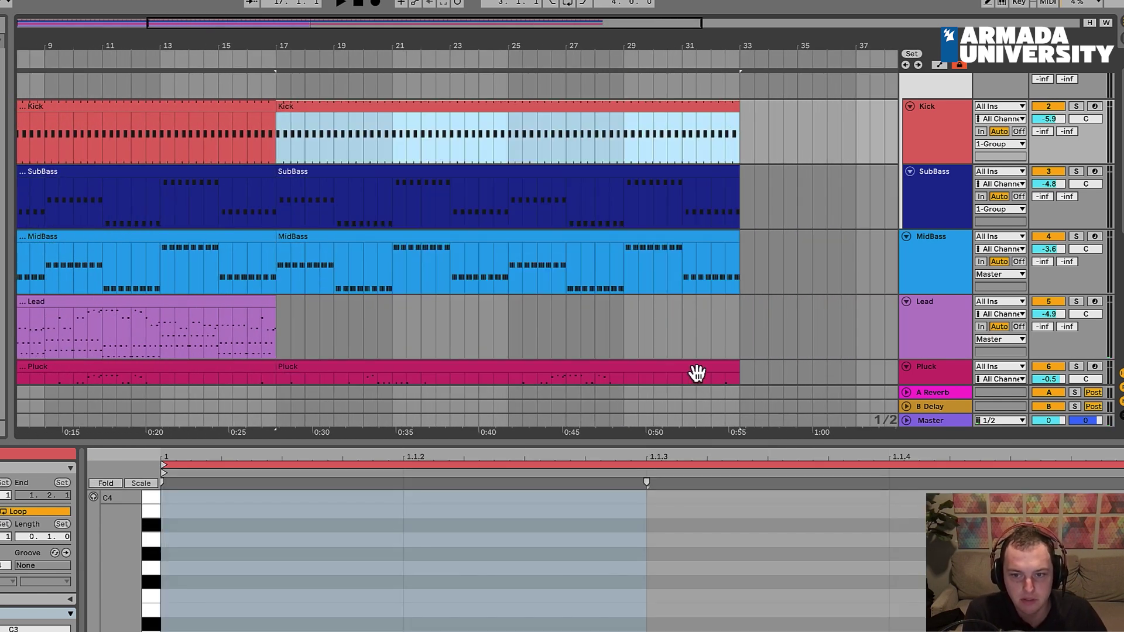
{"action": "left_click", "coordinate": [698, 369], "text": "shift"}
{"action": "scroll", "coordinate": [327, 422], "scroll_direction": "down", "scroll_amount": 1}
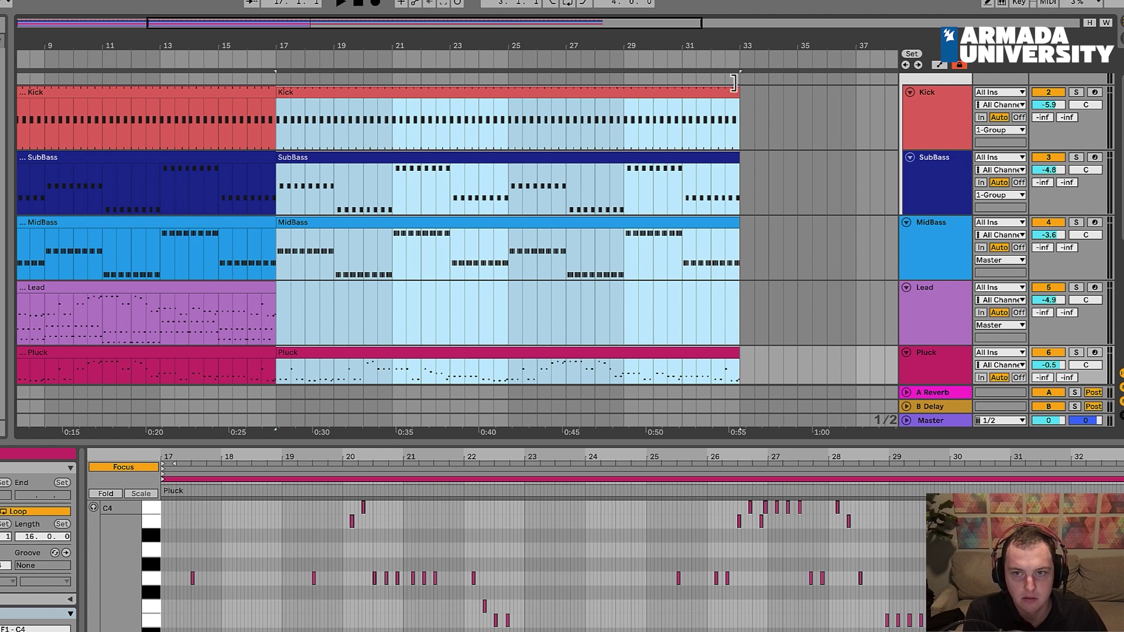
{"action": "left_click_drag", "start_coordinate": [733, 89], "coordinate": [336, 121]}
{"action": "scroll", "coordinate": [321, 123], "scroll_direction": "down", "scroll_amount": 3}
Step: Duplicate the two-bar Kick, SubBass, MidBass and Pluck section repeatedly until it reaches bar 33
{"action": "key", "text": "ctrl+d"}
{"action": "key", "text": "ctrl+d"}
{"action": "key", "text": "ctrl+d"}
{"action": "key", "text": "ctrl+d"}
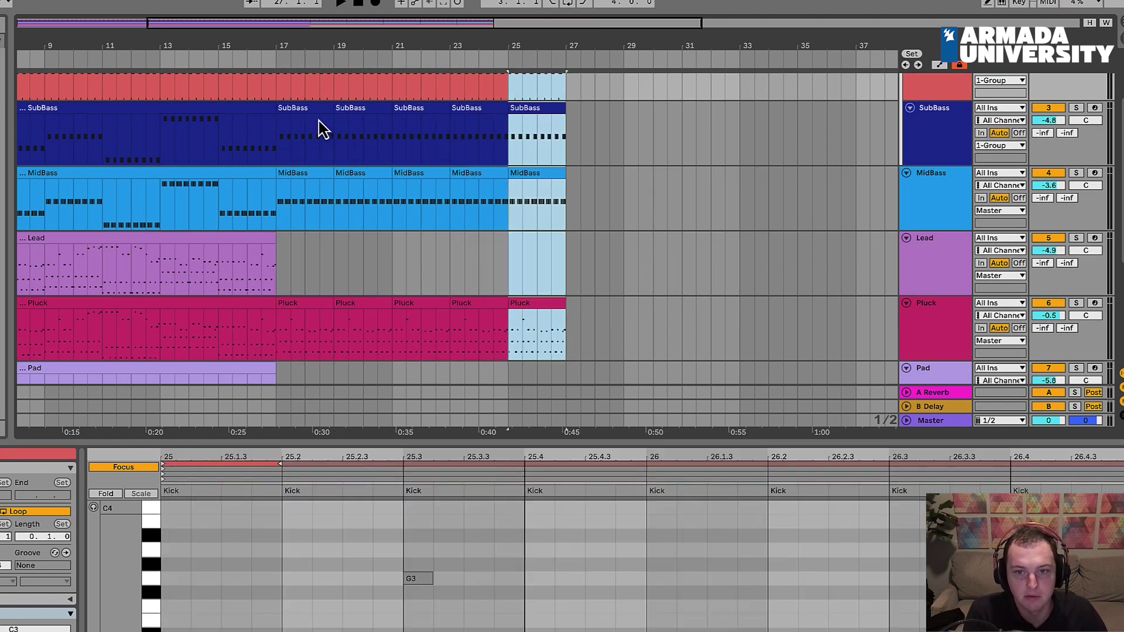
{"action": "key", "text": "ctrl+d"}
{"action": "key", "text": "ctrl+z"}
{"action": "key", "text": "ctrl+d"}
{"action": "key", "text": "ctrl+d"}
{"action": "key", "text": "ctrl+d"}
Step: Play the transition into bar 17 and set the Pluck track's volume to -0.8
{"action": "left_click_drag", "start_coordinate": [262, 46], "coordinate": [468, 50]}
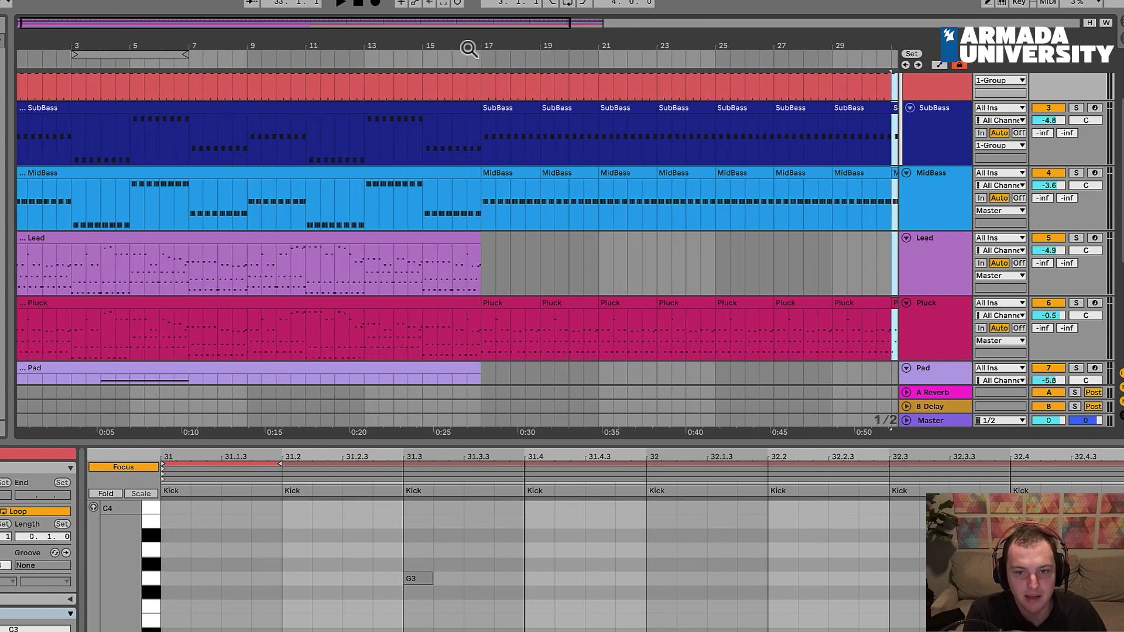
{"action": "left_click", "coordinate": [415, 58]}
{"action": "scroll", "coordinate": [421, 148], "scroll_direction": "down", "scroll_amount": 3}
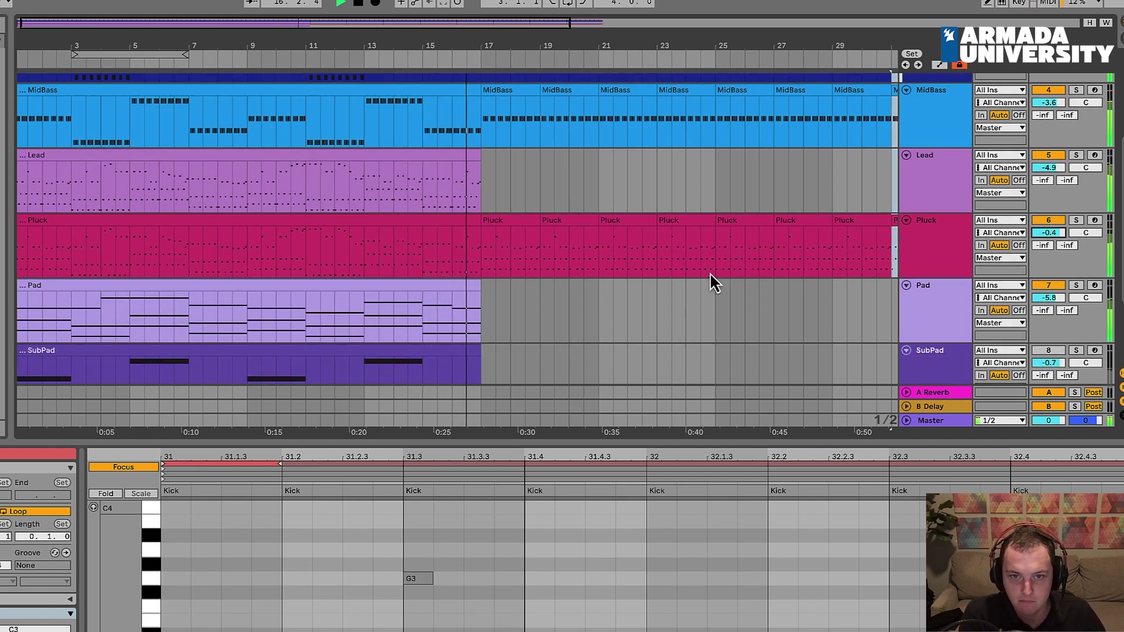
{"action": "scroll", "coordinate": [710, 272], "scroll_direction": "down", "scroll_amount": 4}
{"action": "scroll", "coordinate": [710, 272], "scroll_direction": "up", "scroll_amount": 4}
{"action": "scroll", "coordinate": [710, 272], "scroll_direction": "up", "scroll_amount": 1}
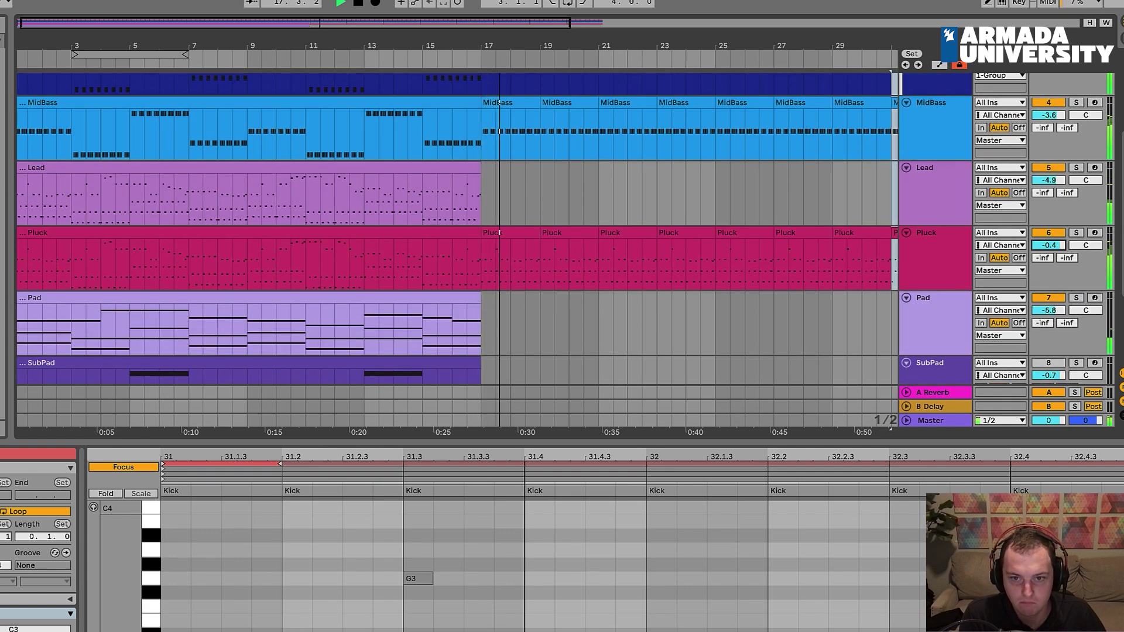
{"action": "scroll", "coordinate": [1062, 248], "scroll_direction": "up", "scroll_amount": 3}
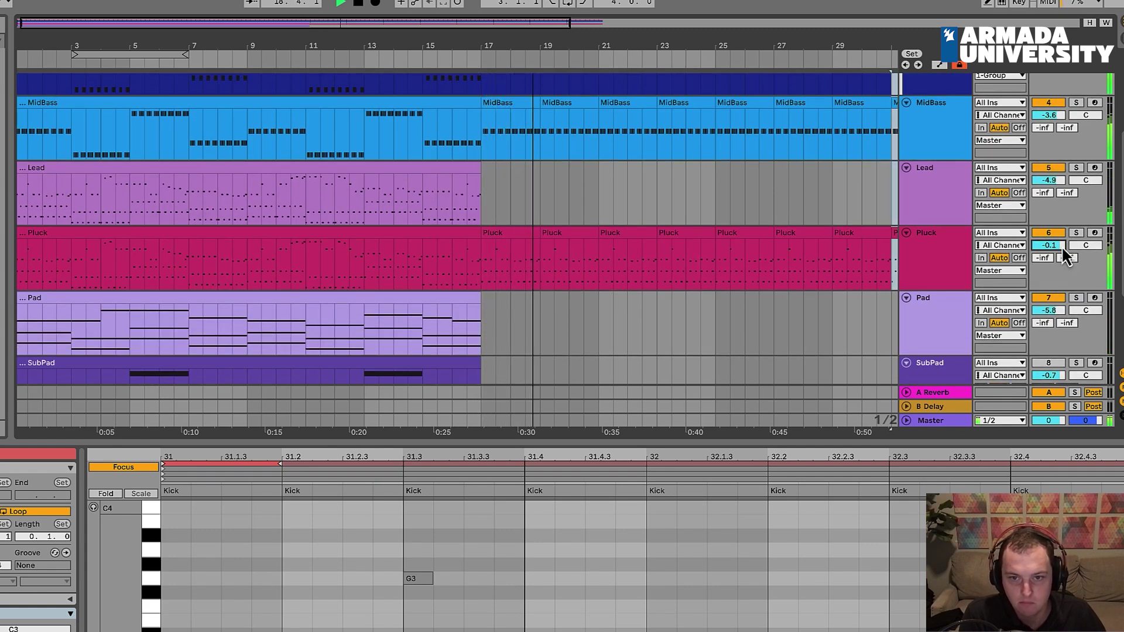
{"action": "scroll", "coordinate": [644, 243], "scroll_direction": "up", "scroll_amount": 3}
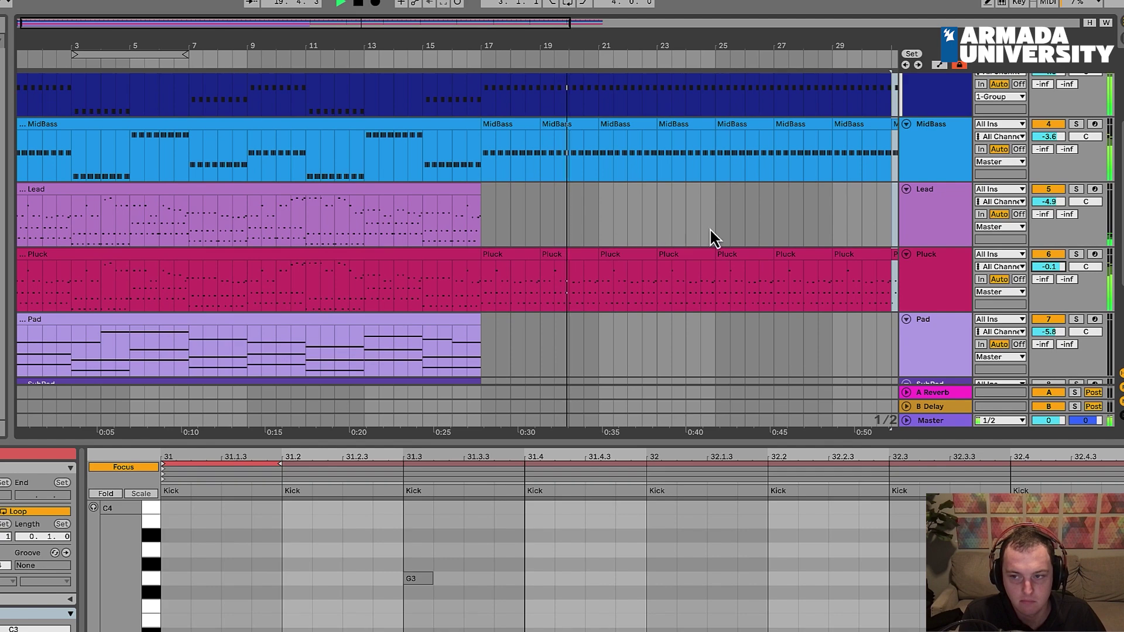
{"action": "left_click_drag", "start_coordinate": [1059, 268], "coordinate": [1060, 273]}
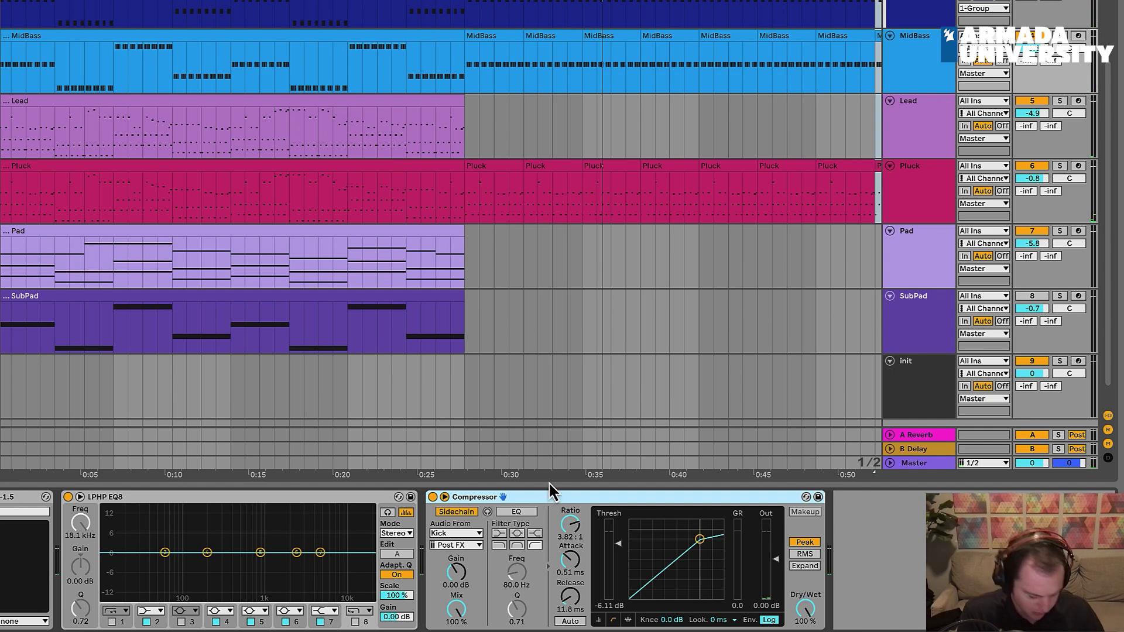
Step: Paste the Kick-sidechained Compressor at the end of the Pluck and Lead tracks' device chains
{"action": "left_click", "coordinate": [906, 205]}
{"action": "left_click", "coordinate": [283, 595]}
{"action": "key", "text": "ctrl+v"}
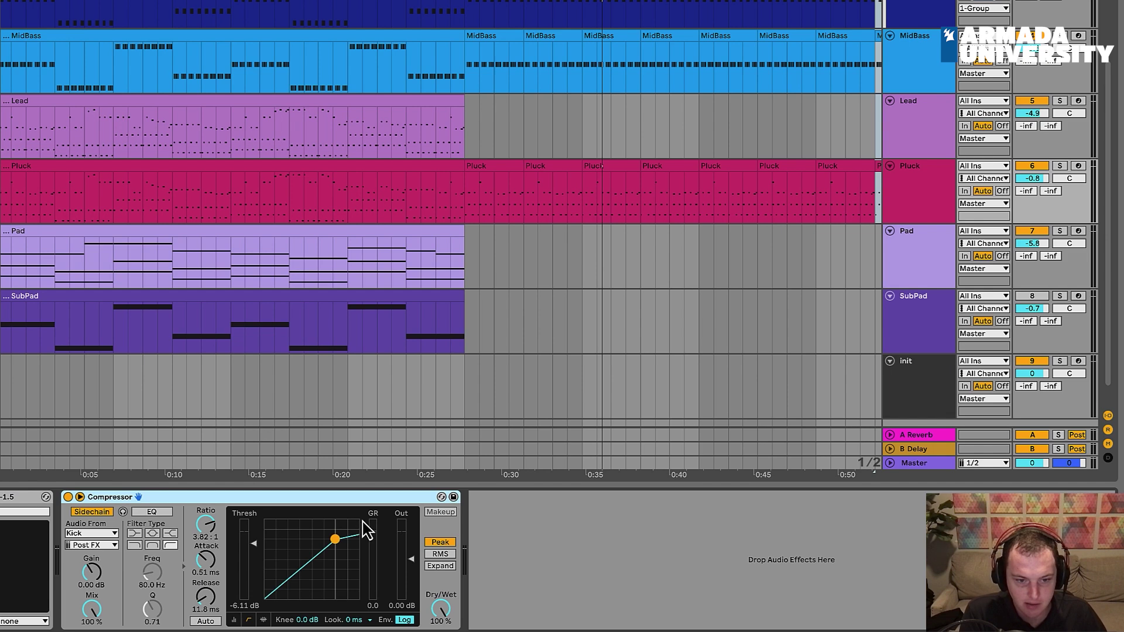
{"action": "left_click", "coordinate": [906, 147]}
{"action": "left_click", "coordinate": [247, 594]}
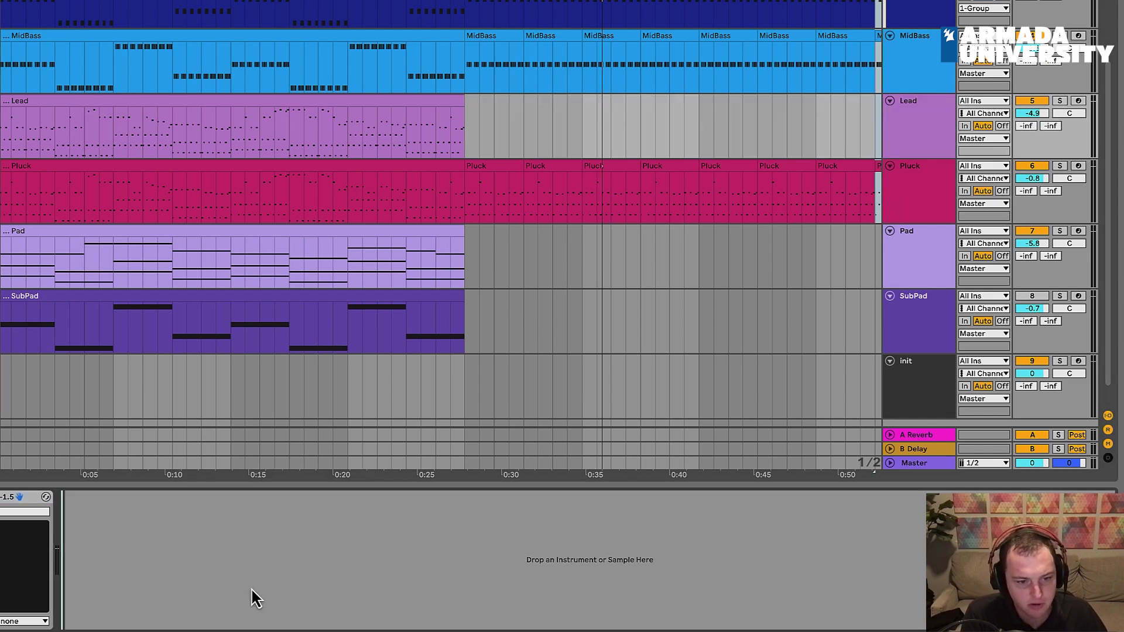
{"action": "key", "text": "ctrl+v"}
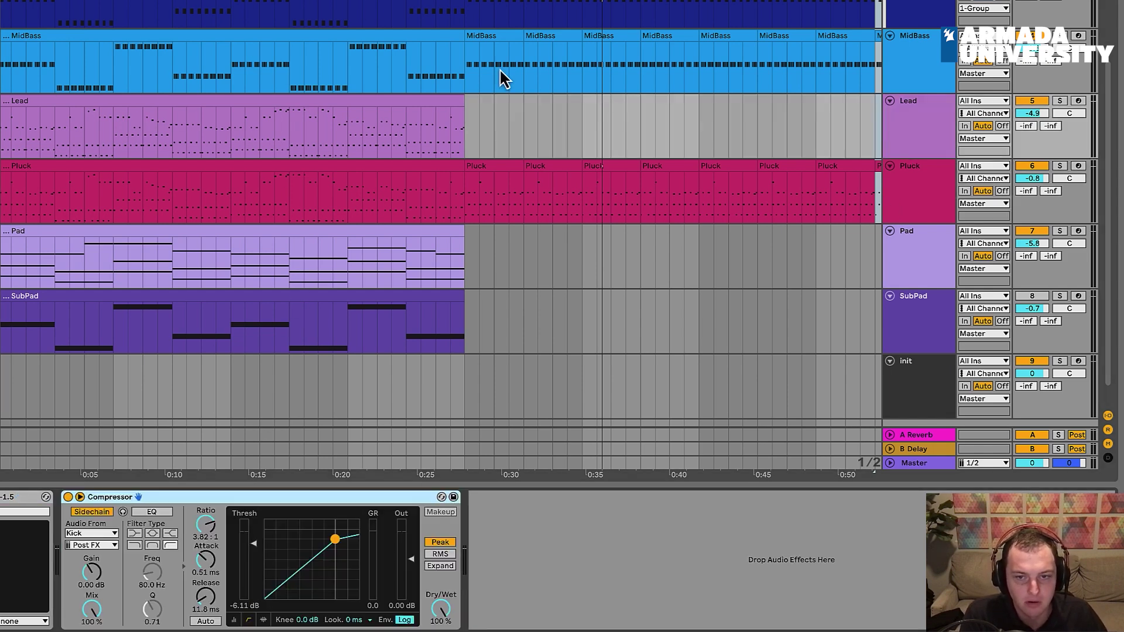
Step: Play the transition into bar 17 and compare the Pluck track with its sidechain Compressor bypassed and active
{"action": "left_click", "coordinate": [934, 189]}
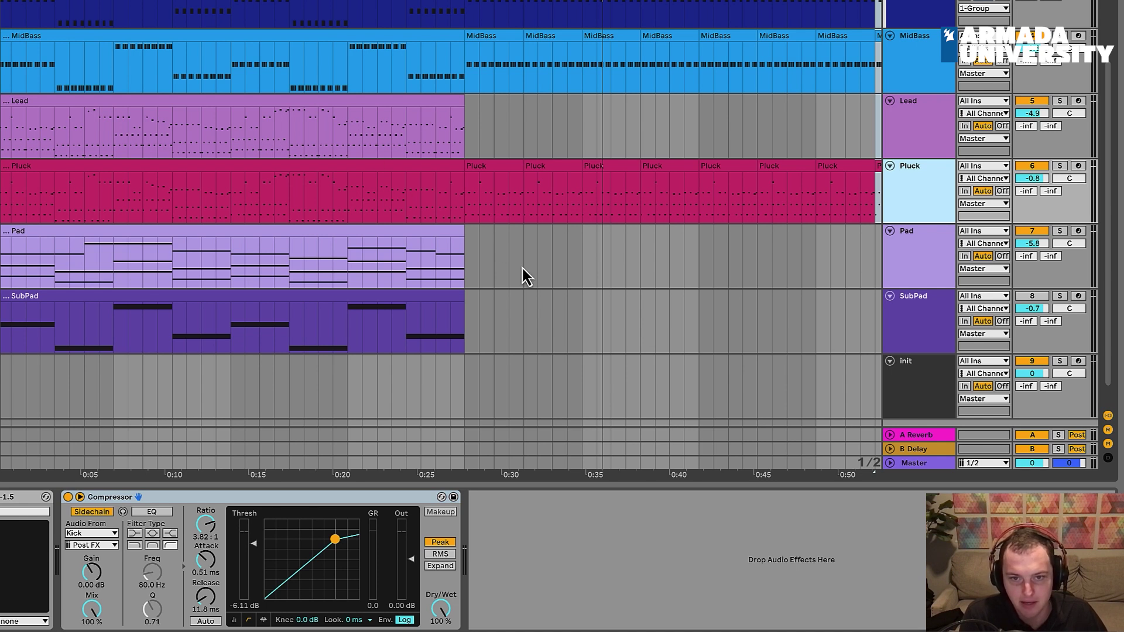
{"action": "left_click", "coordinate": [425, 147]}
{"action": "key", "text": "space"}
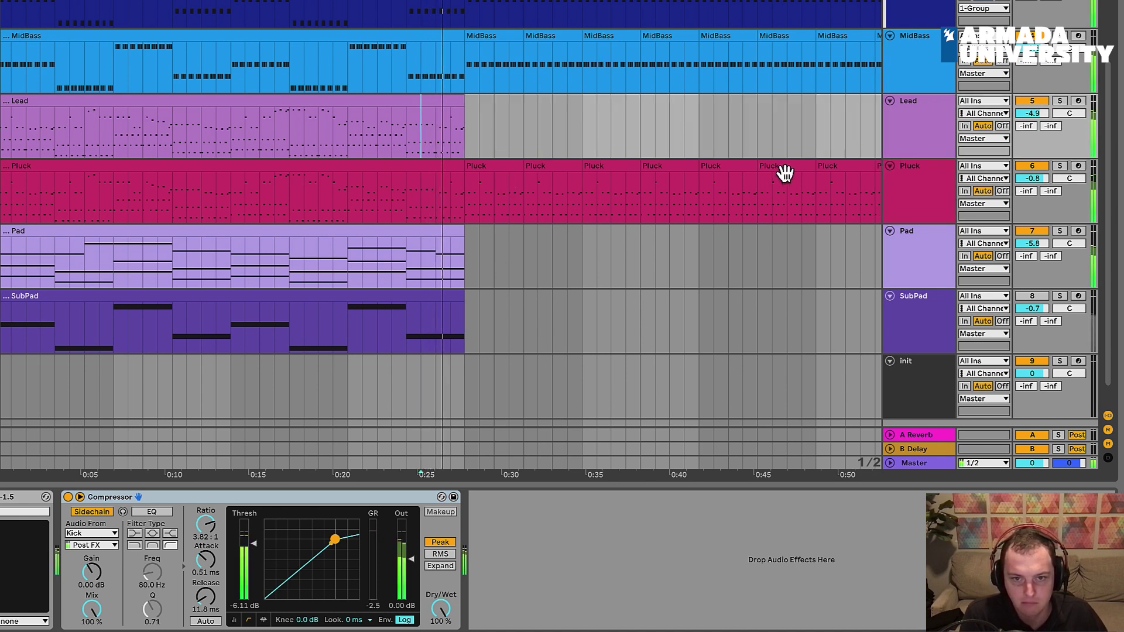
{"action": "left_click", "coordinate": [923, 193]}
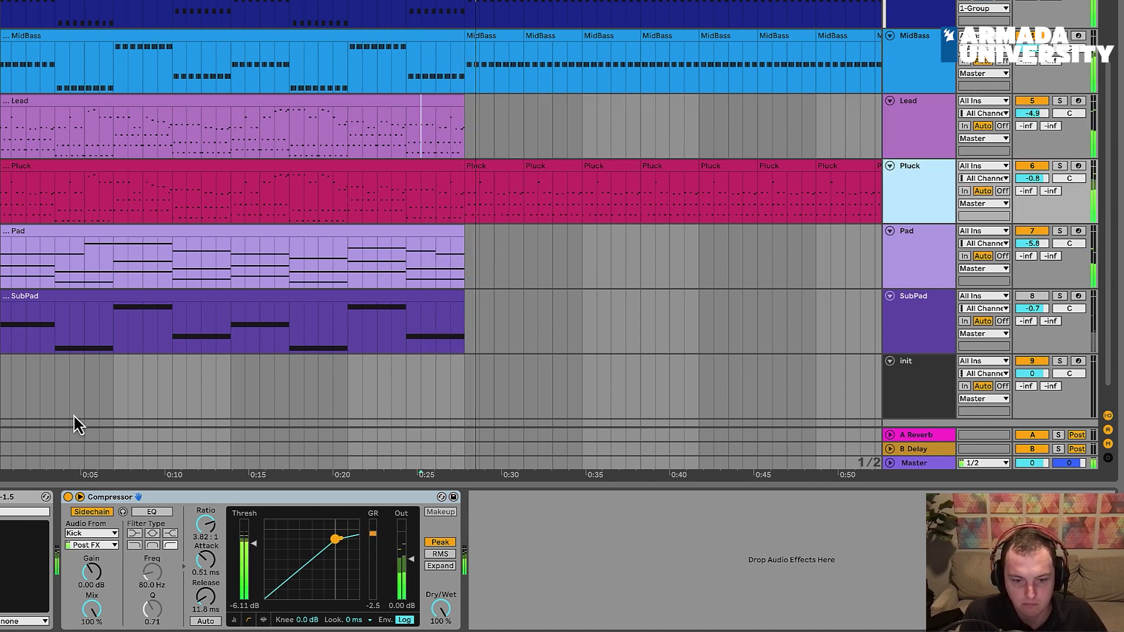
{"action": "left_click", "coordinate": [68, 497]}
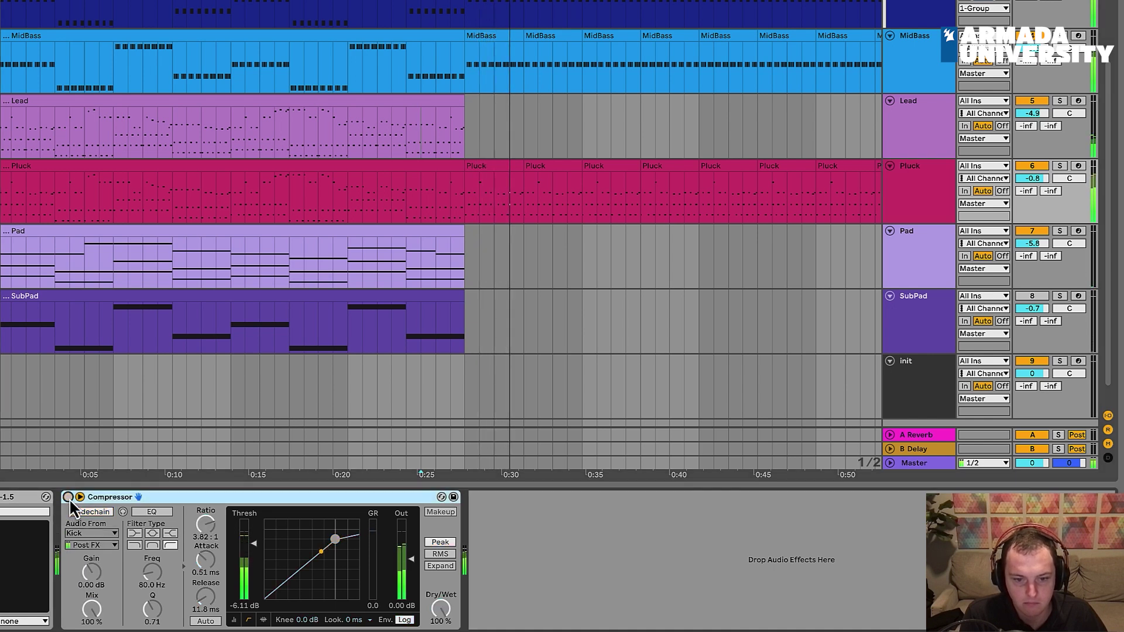
{"action": "left_click", "coordinate": [68, 498]}
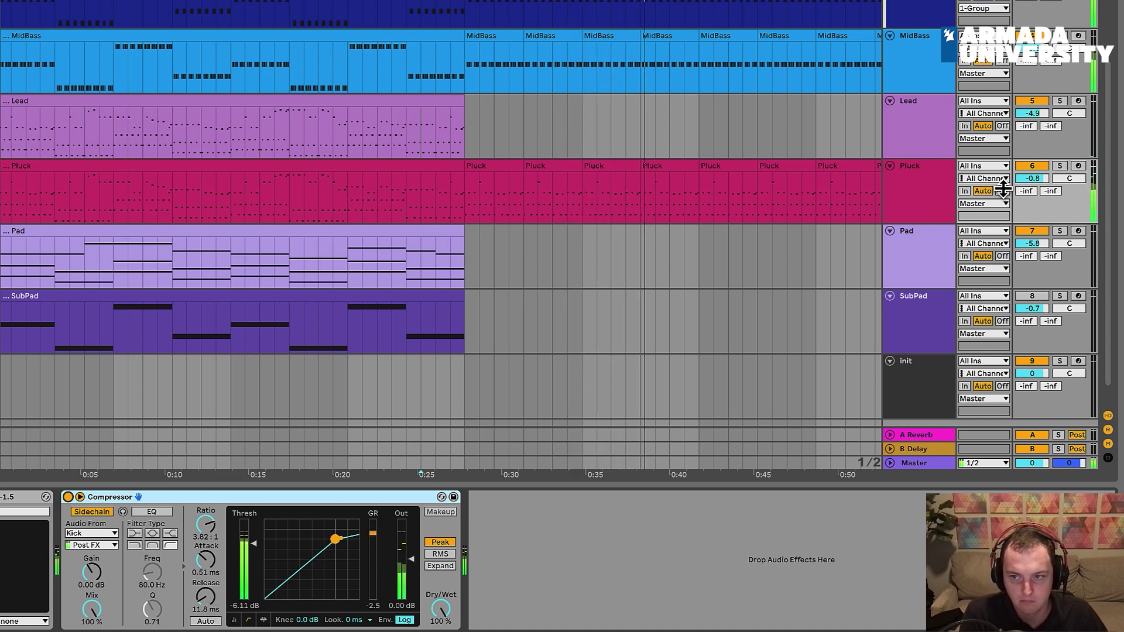
Step: Set the Pluck track's volume to -1.1 and its Compressor threshold to -6.84 dB
{"action": "left_click_drag", "start_coordinate": [1014, 185], "coordinate": [1015, 188]}
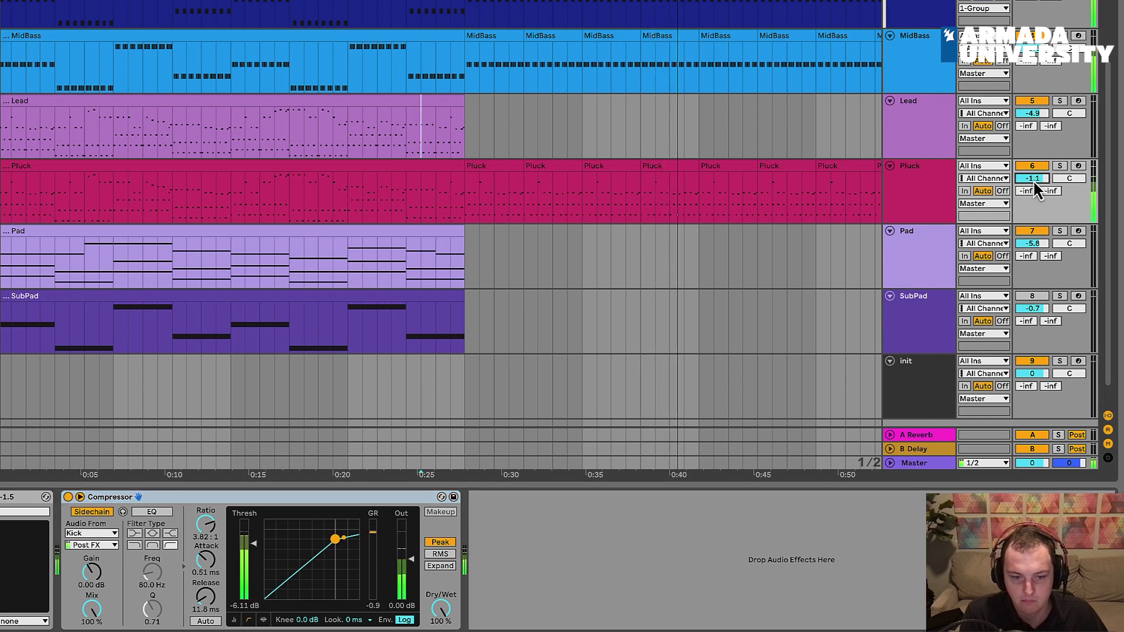
{"action": "left_click_drag", "start_coordinate": [254, 543], "coordinate": [254, 545]}
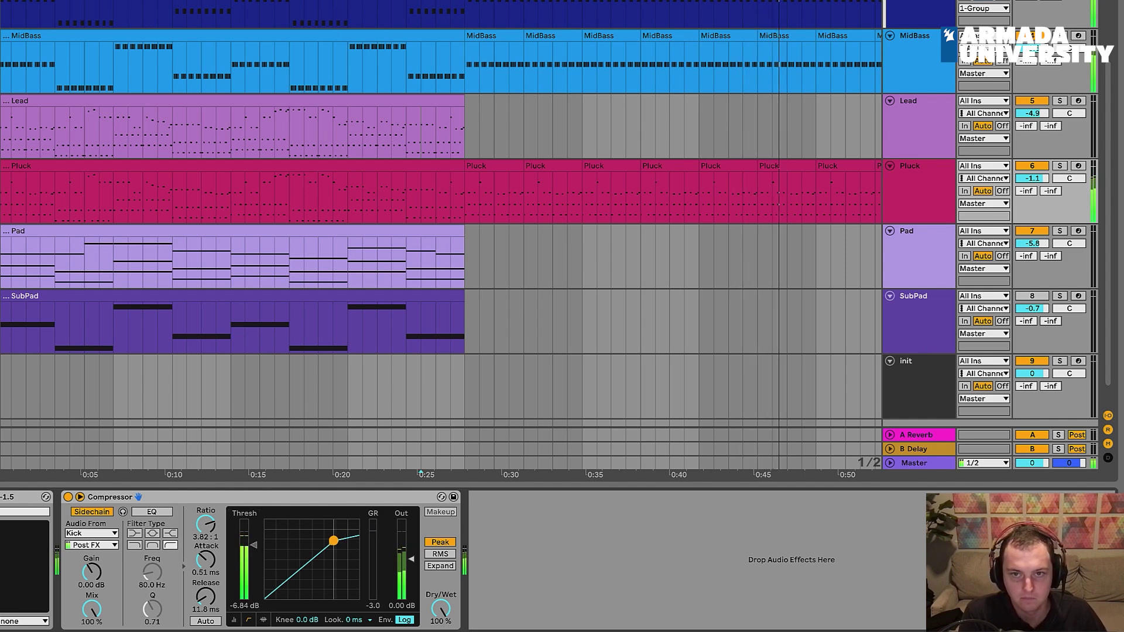
Step: Play the whole arrangement from the beginning of the track
{"action": "key", "text": "minus"}
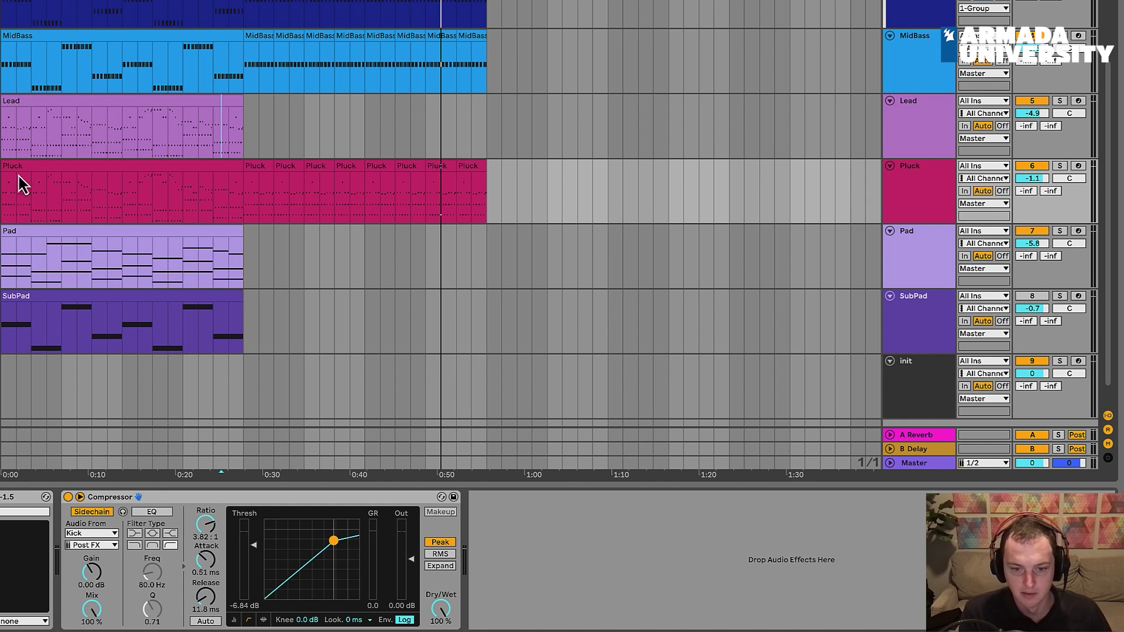
{"action": "left_click", "coordinate": [4, 189]}
{"action": "key", "text": "space"}
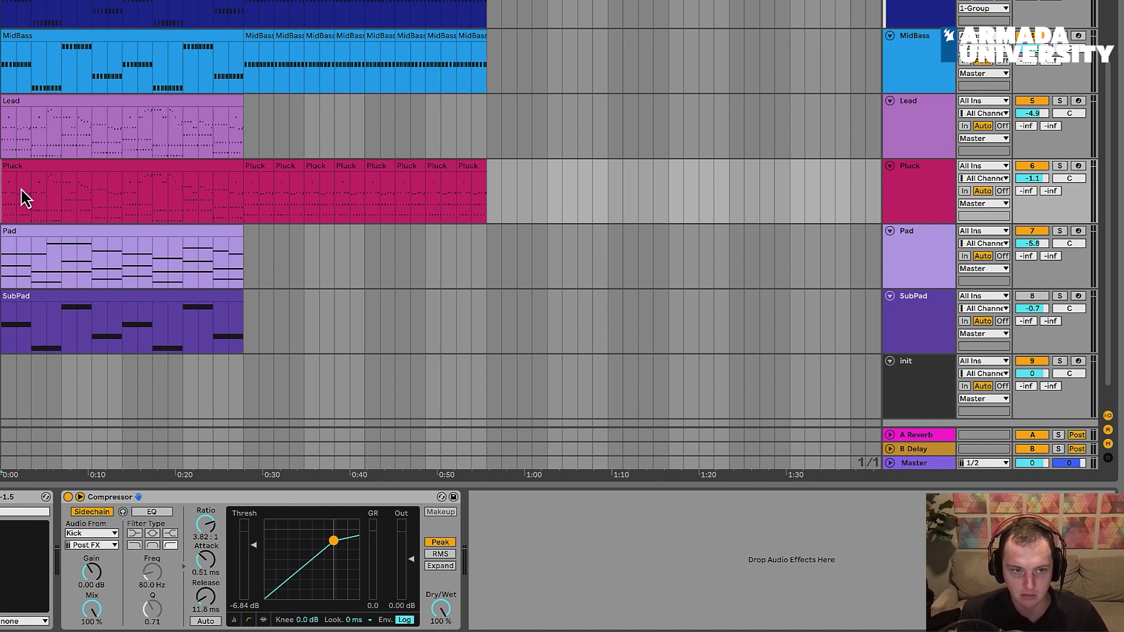